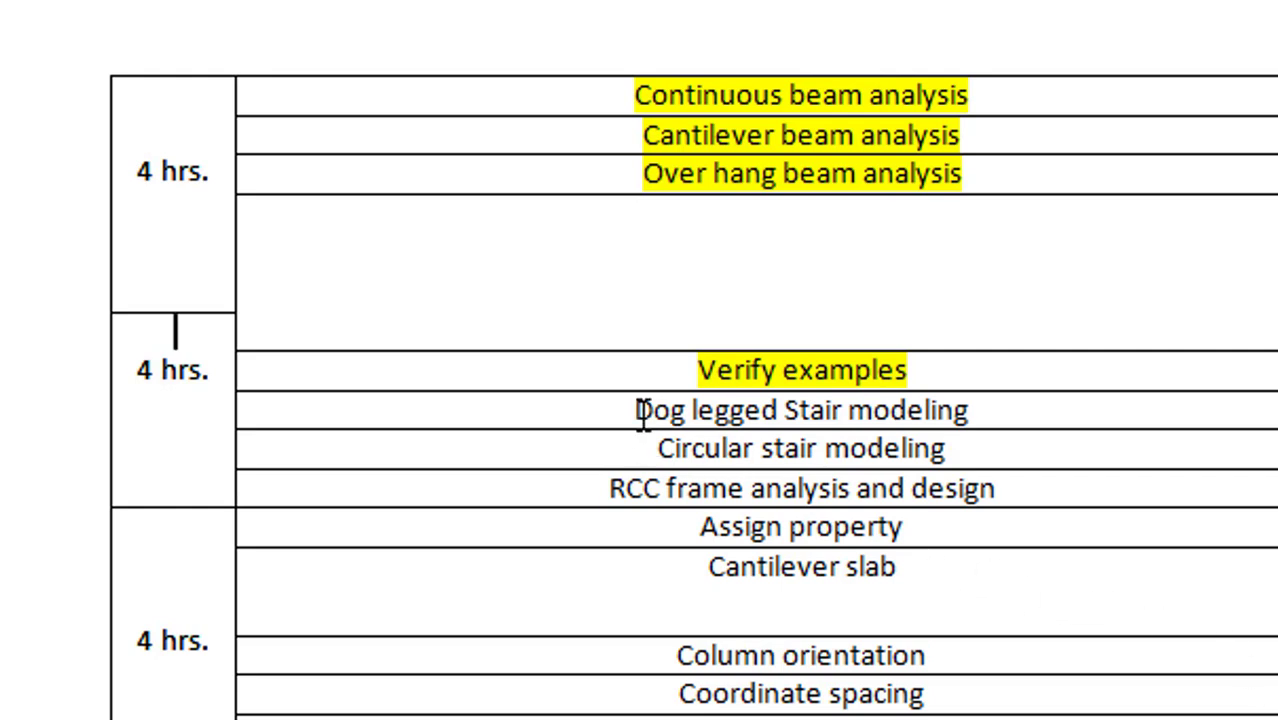
Highlight the Dog legged and Circular stair rows, then open render.JPG showing 150 mm rise and 300 mm tread
drag(617, 406, 1096, 434)
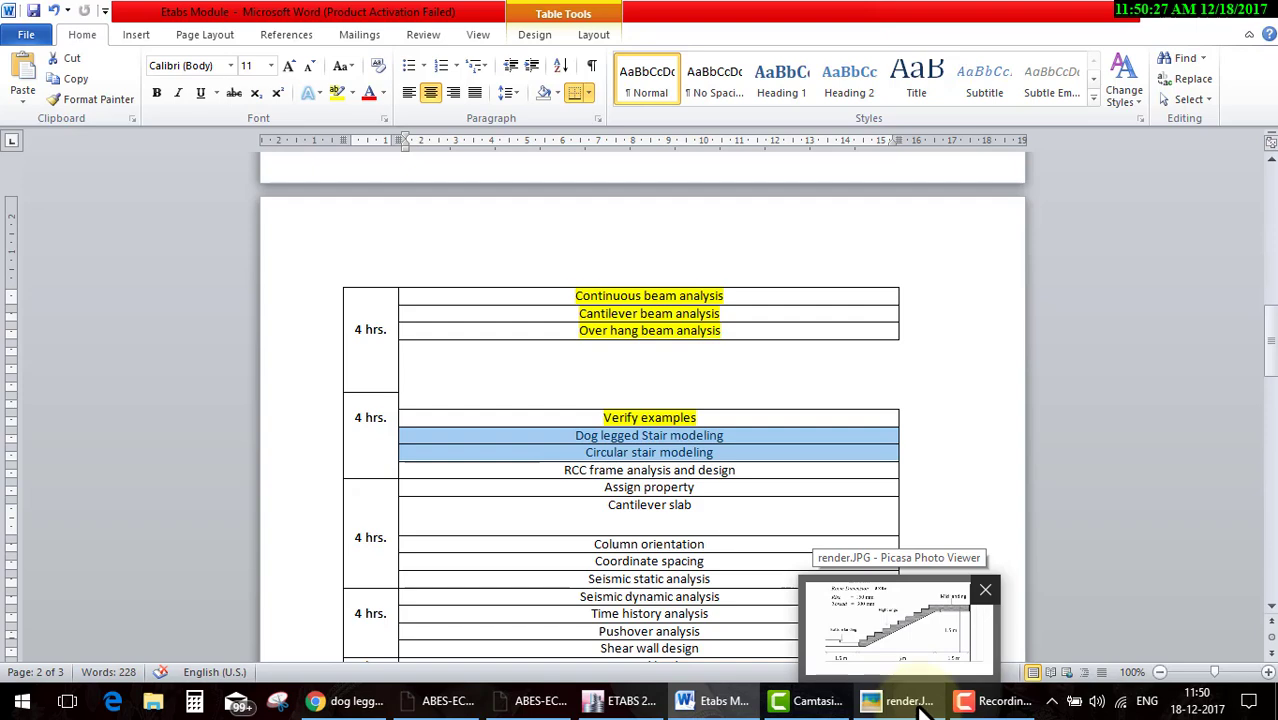
click(922, 708)
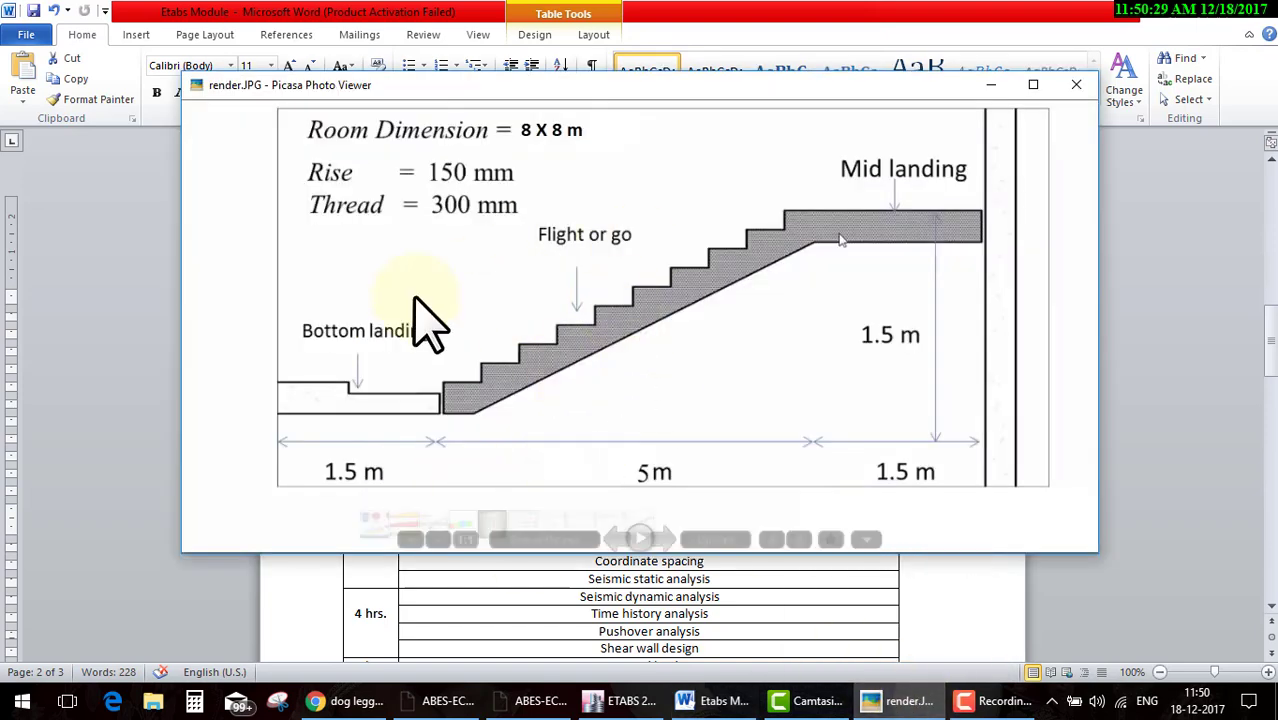
Show Google image results for dog legged staircase and open one in a background tab
click(345, 701)
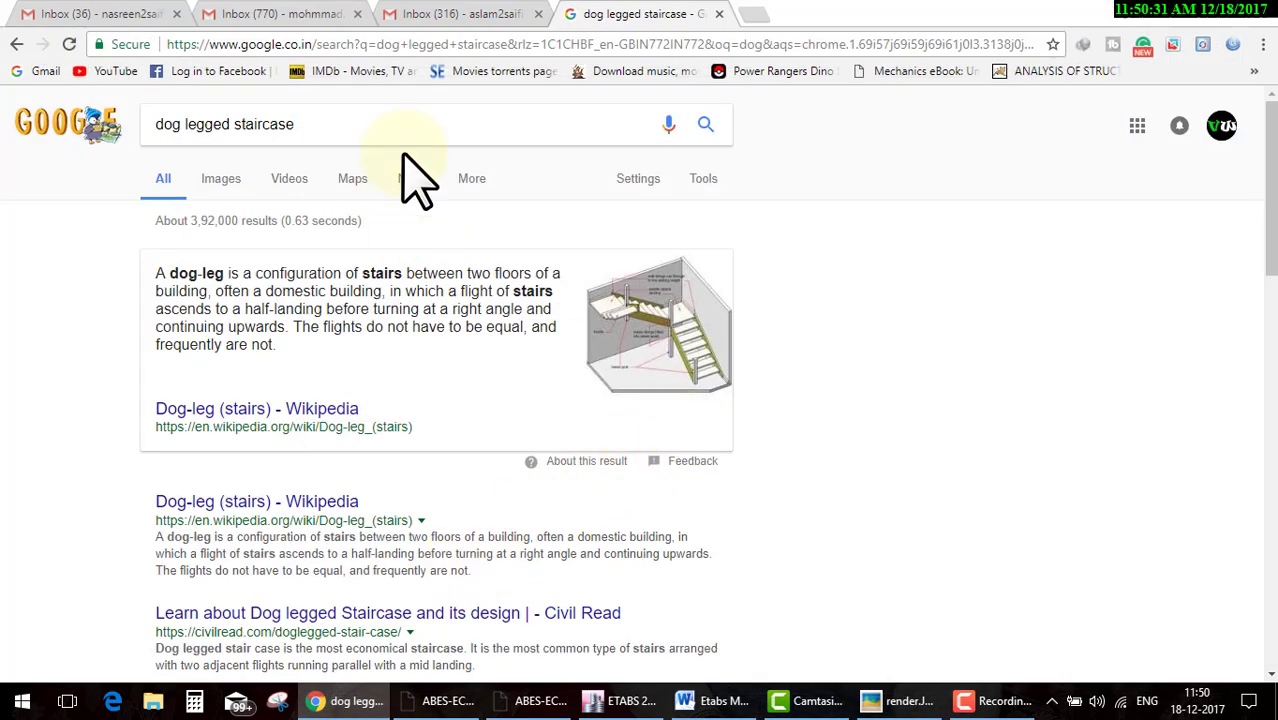
click(221, 180)
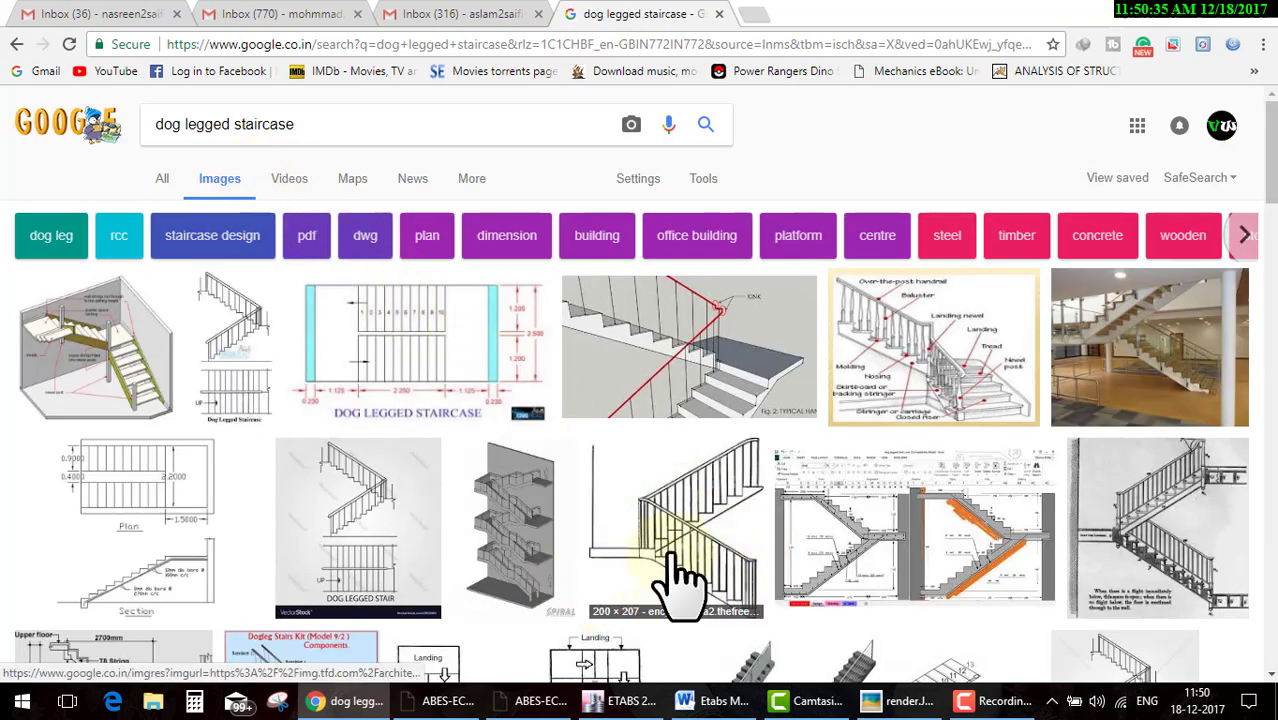
middle_click(677, 575)
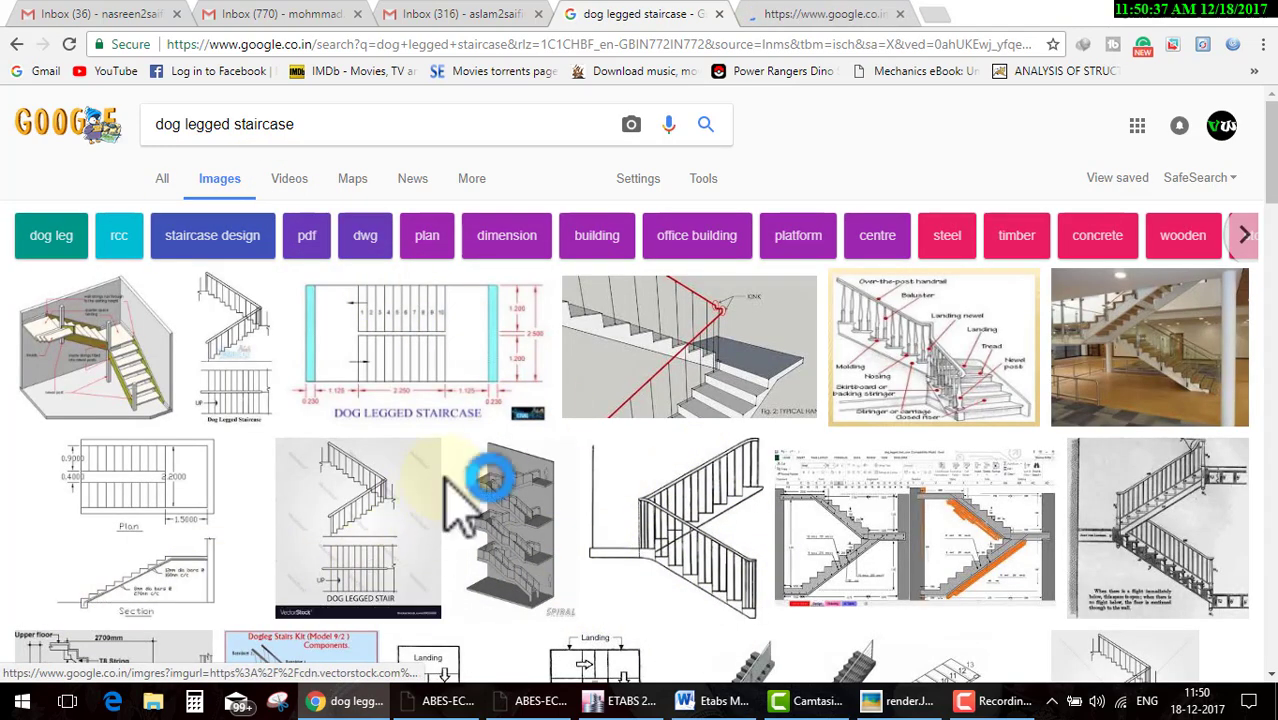
scroll(480, 500, down, 2)
scroll(635, 535, down, 2)
Preview the RCC dog-legged staircase spreadsheet image, then minimize Chrome
click(868, 275)
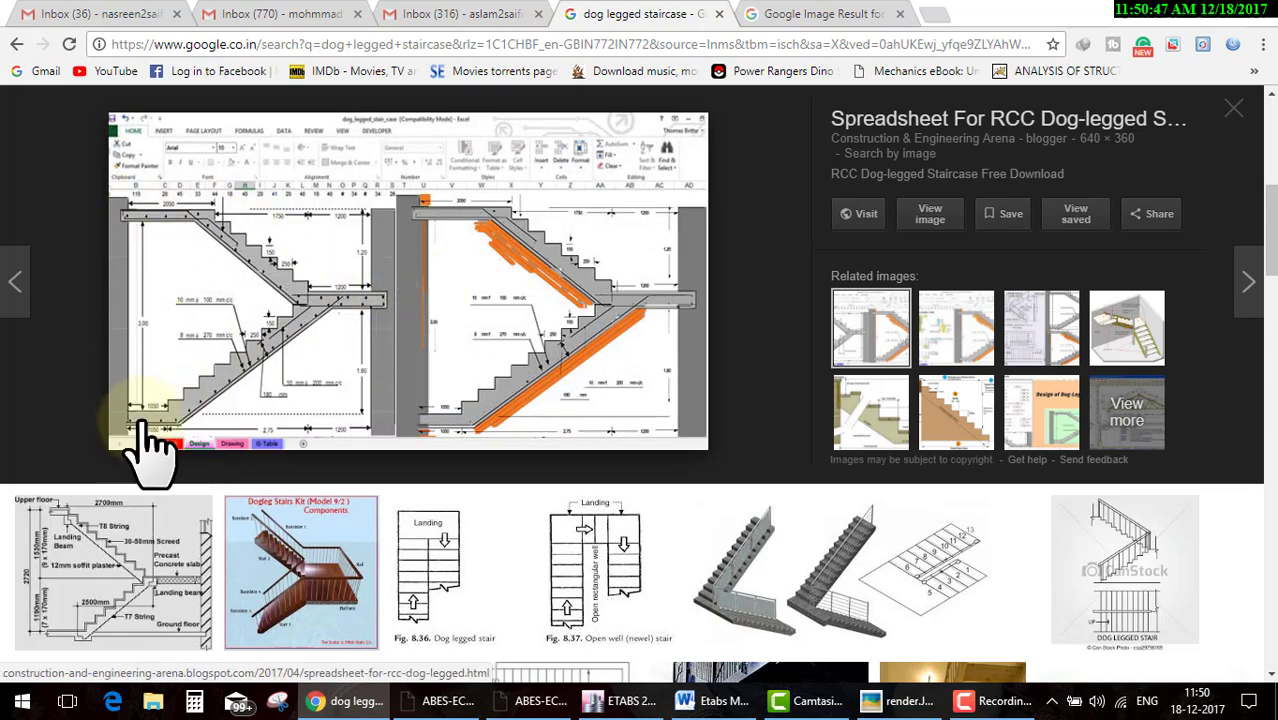
click(172, 216)
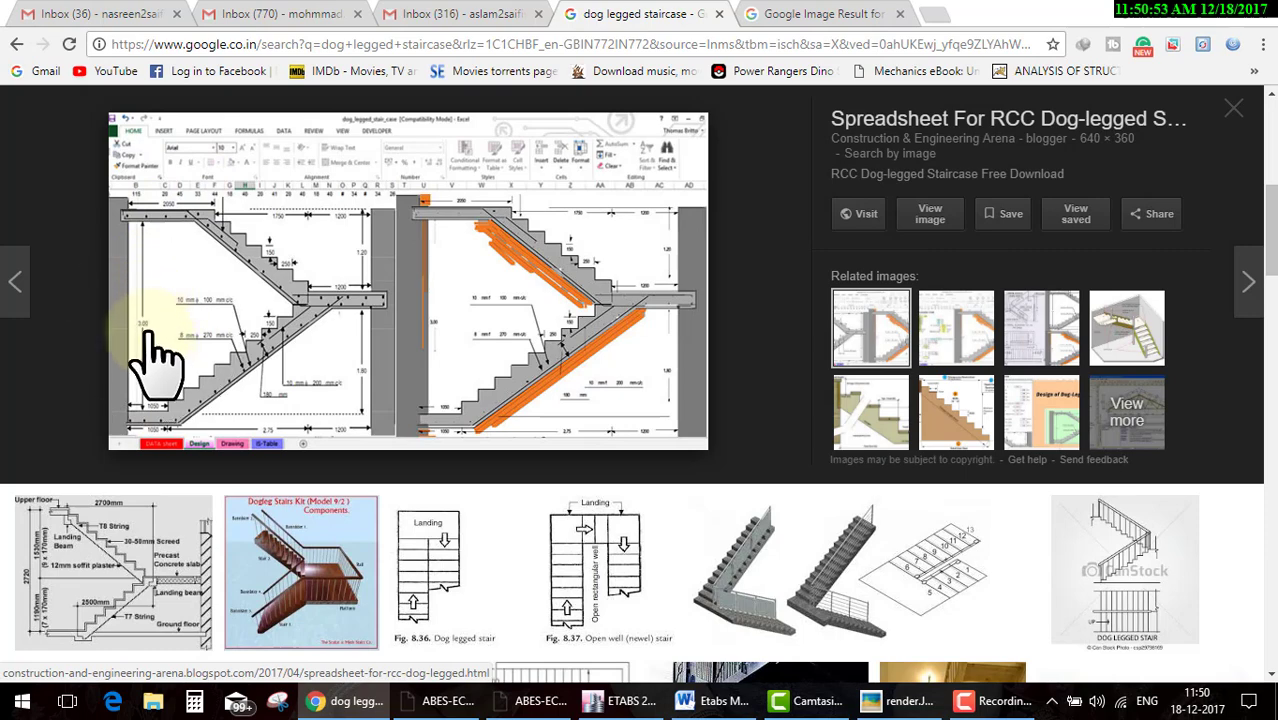
click(1163, 12)
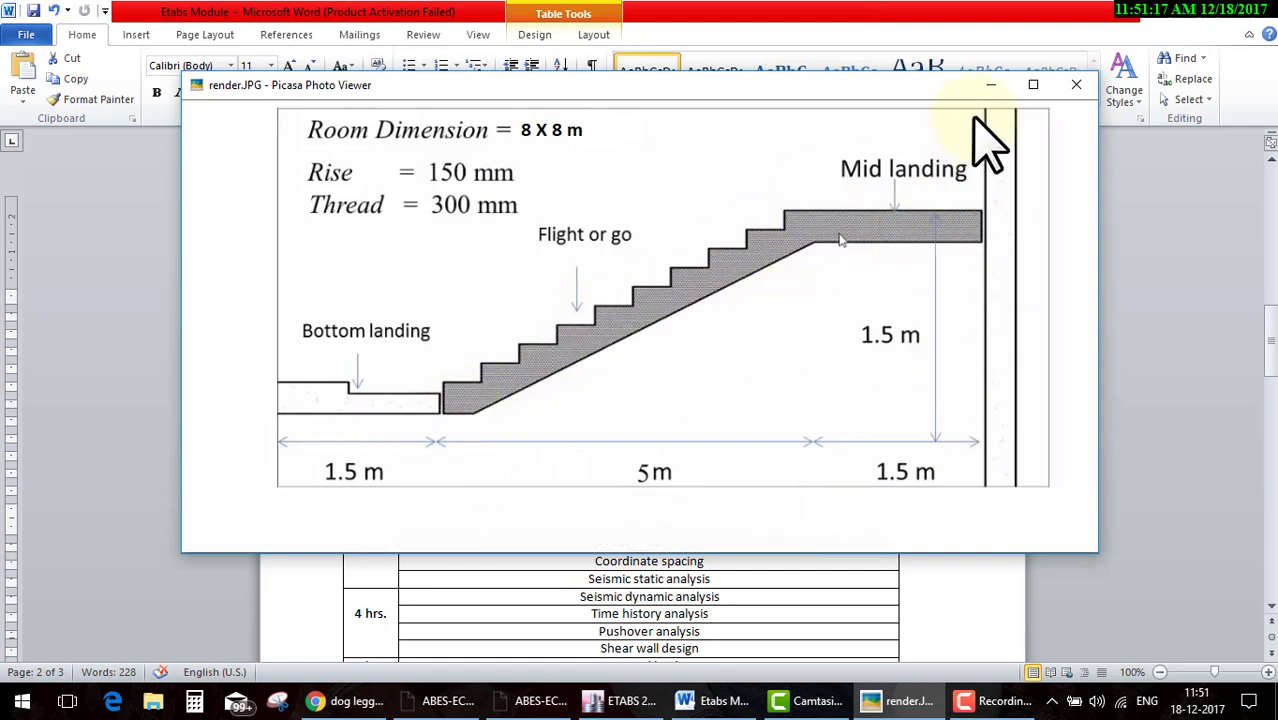
Close the Picasa stair drawing and bring the ETABS 2016 model to the front
click(995, 82)
mouse_move(806, 701)
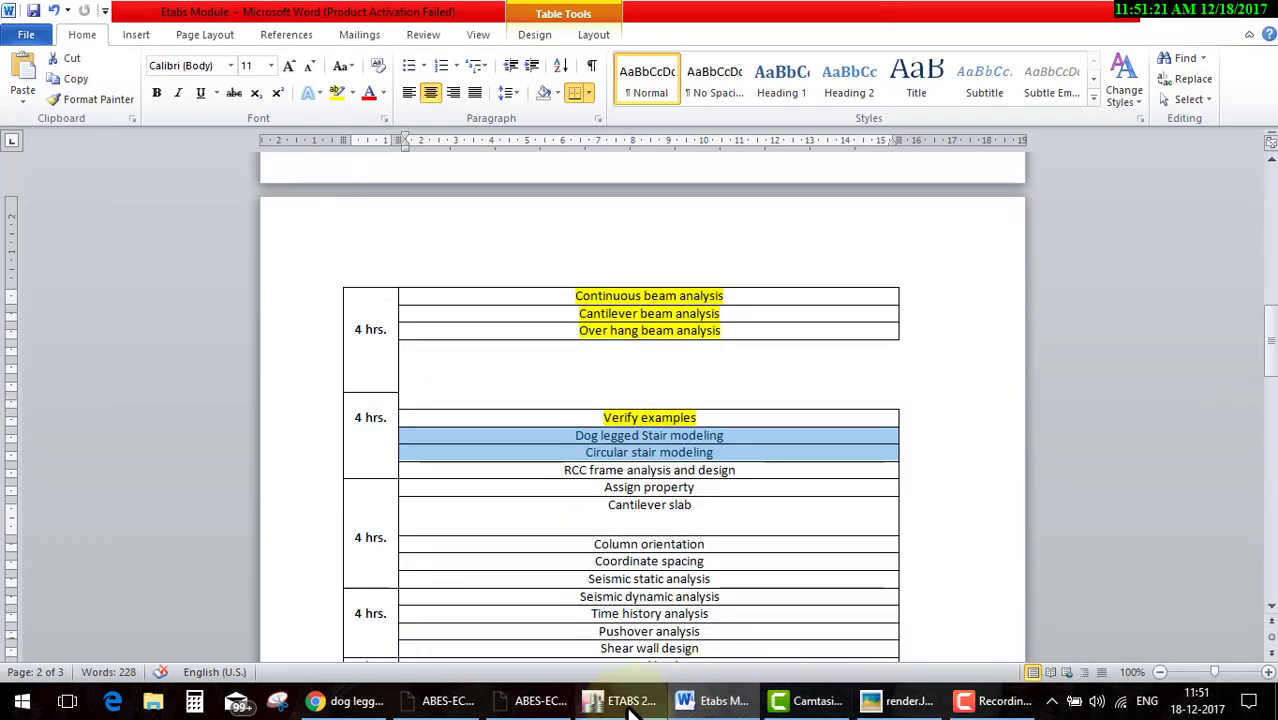
click(640, 705)
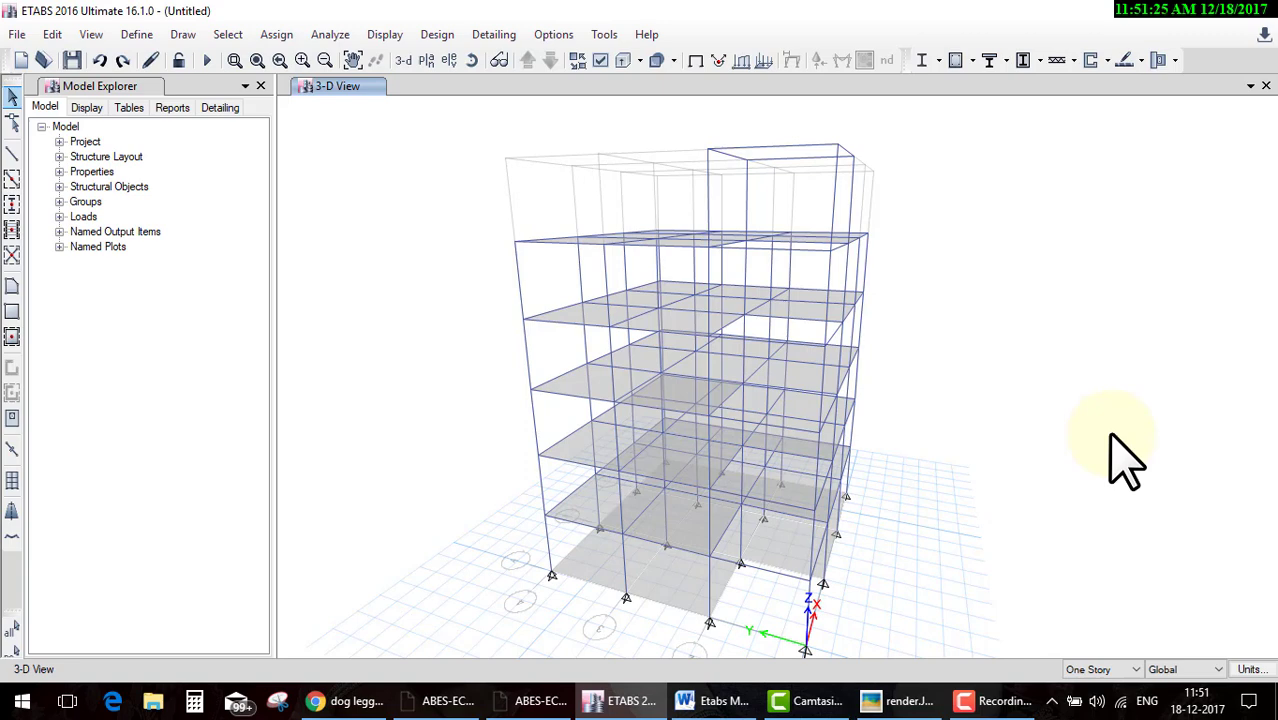
Reset to the default 3-D view with beams and columns shown as extruded sections
scroll(1050, 435, down, 3)
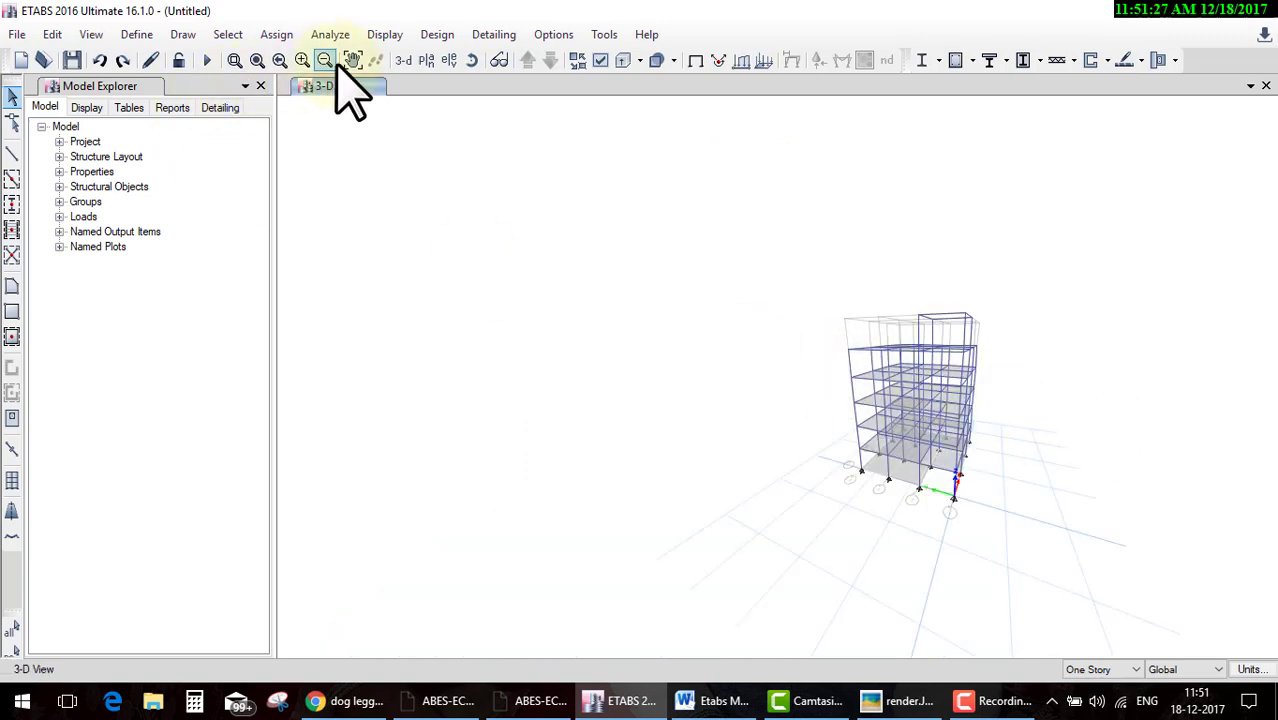
click(405, 62)
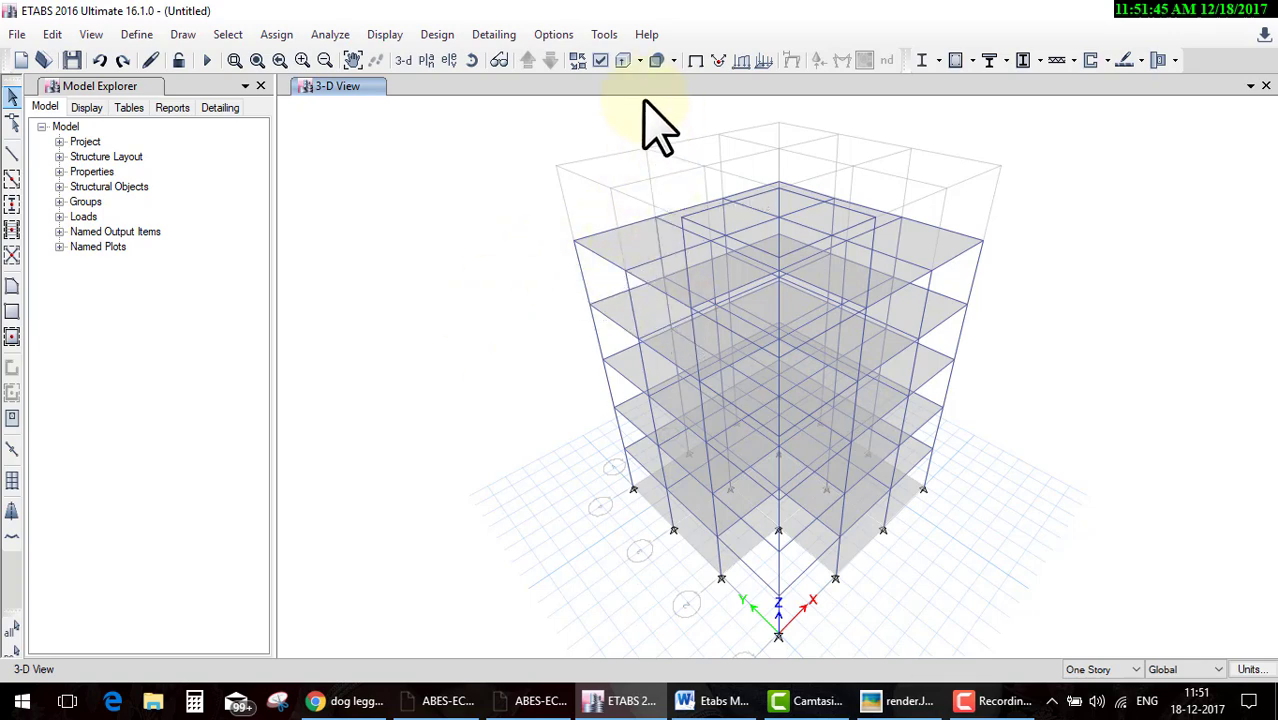
click(626, 60)
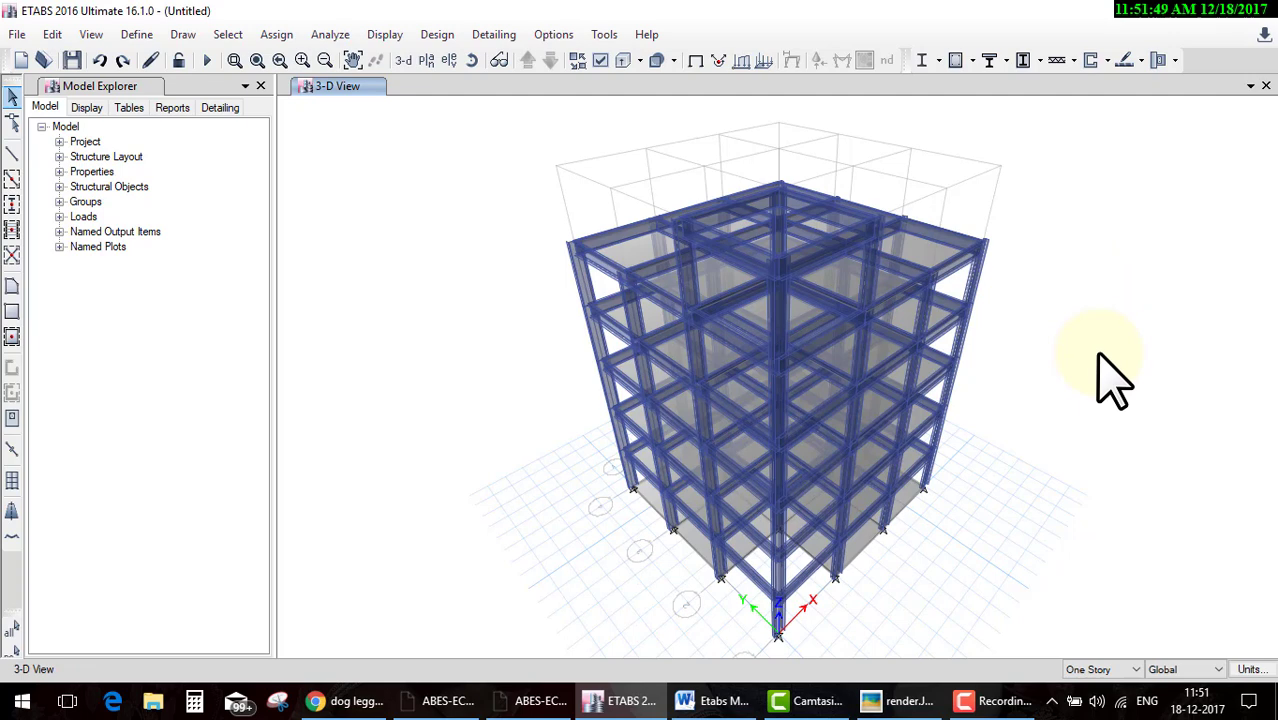
drag(1058, 430, 1110, 419)
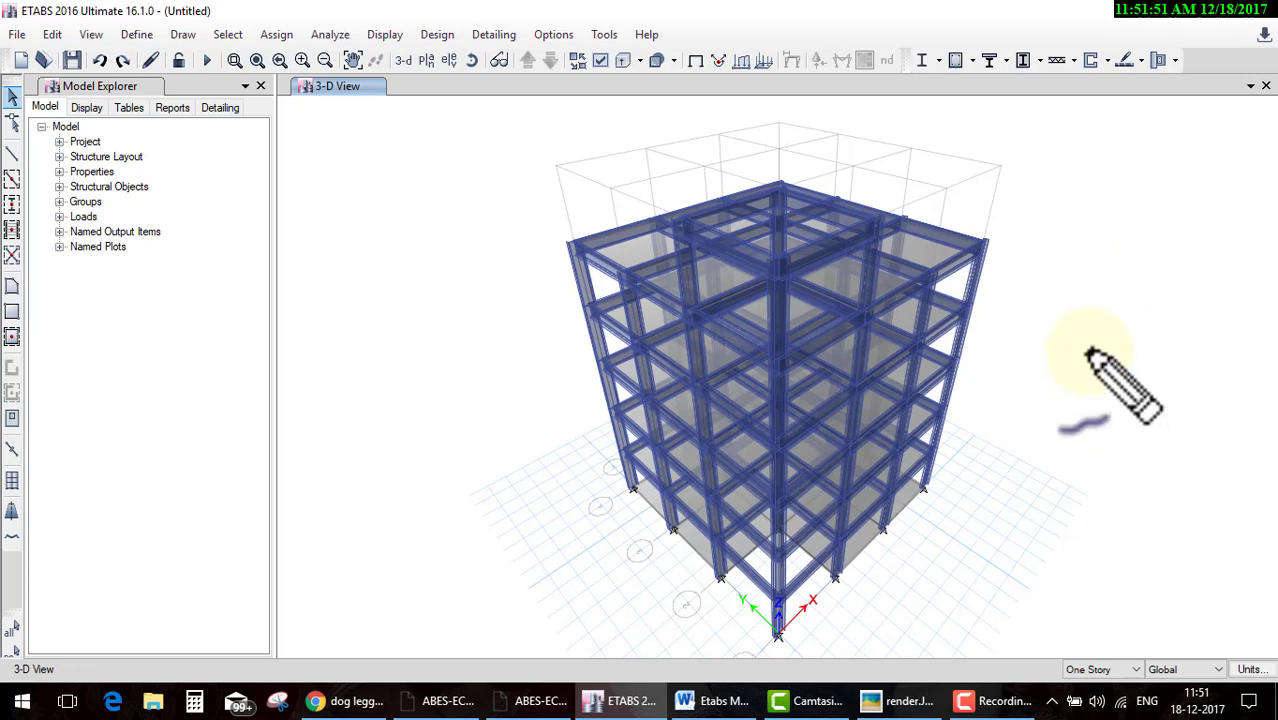
Hide the grid outline above the building and pan the model up and left
right_click(1087, 353)
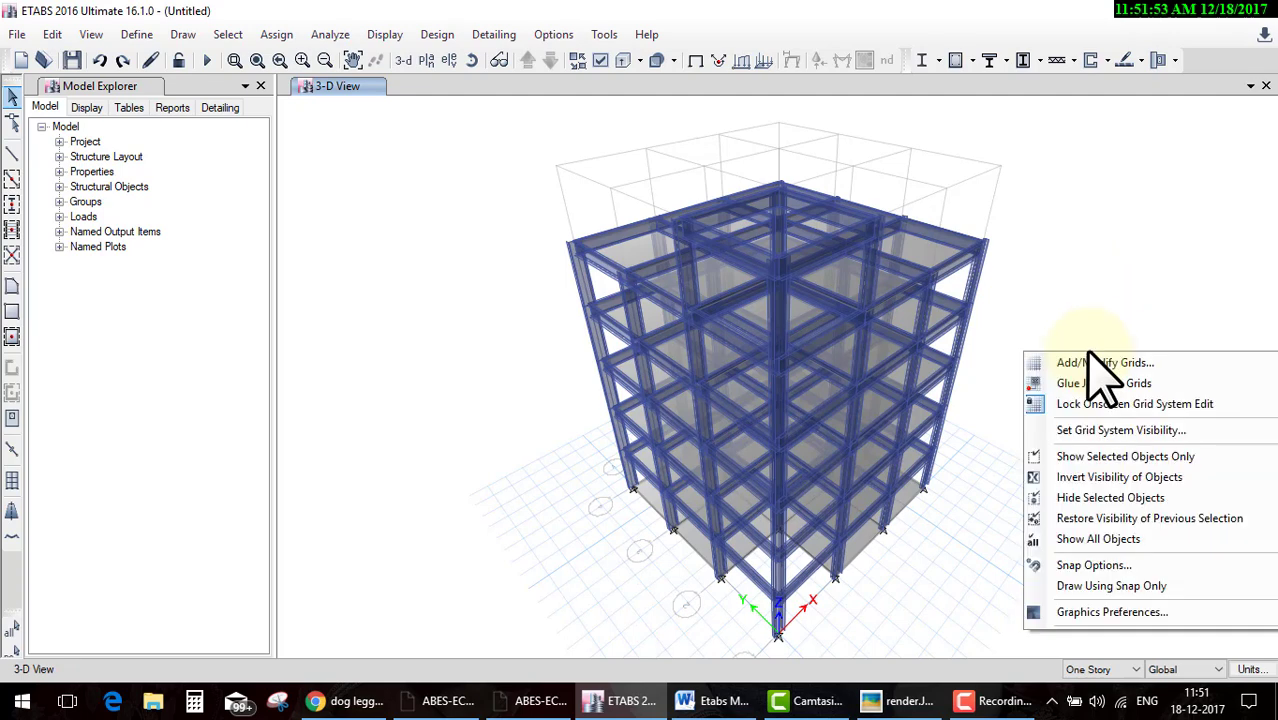
click(1102, 434)
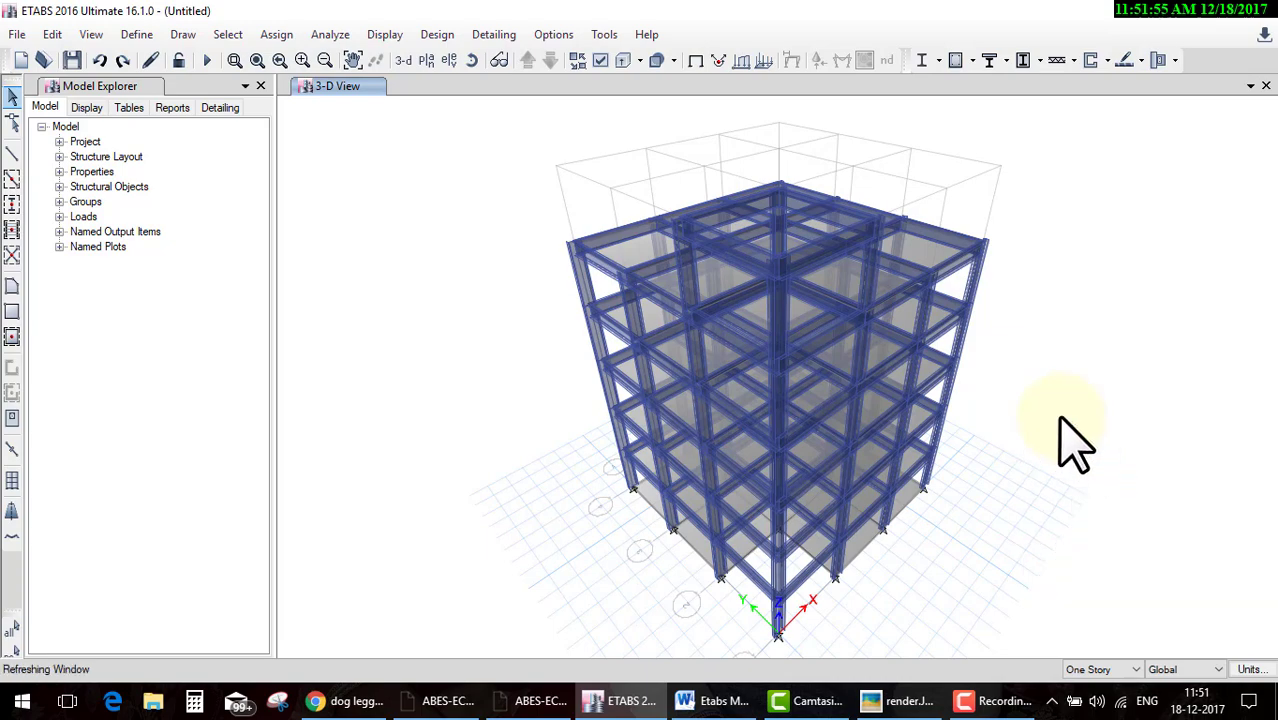
middle_drag(897, 515, 826, 491)
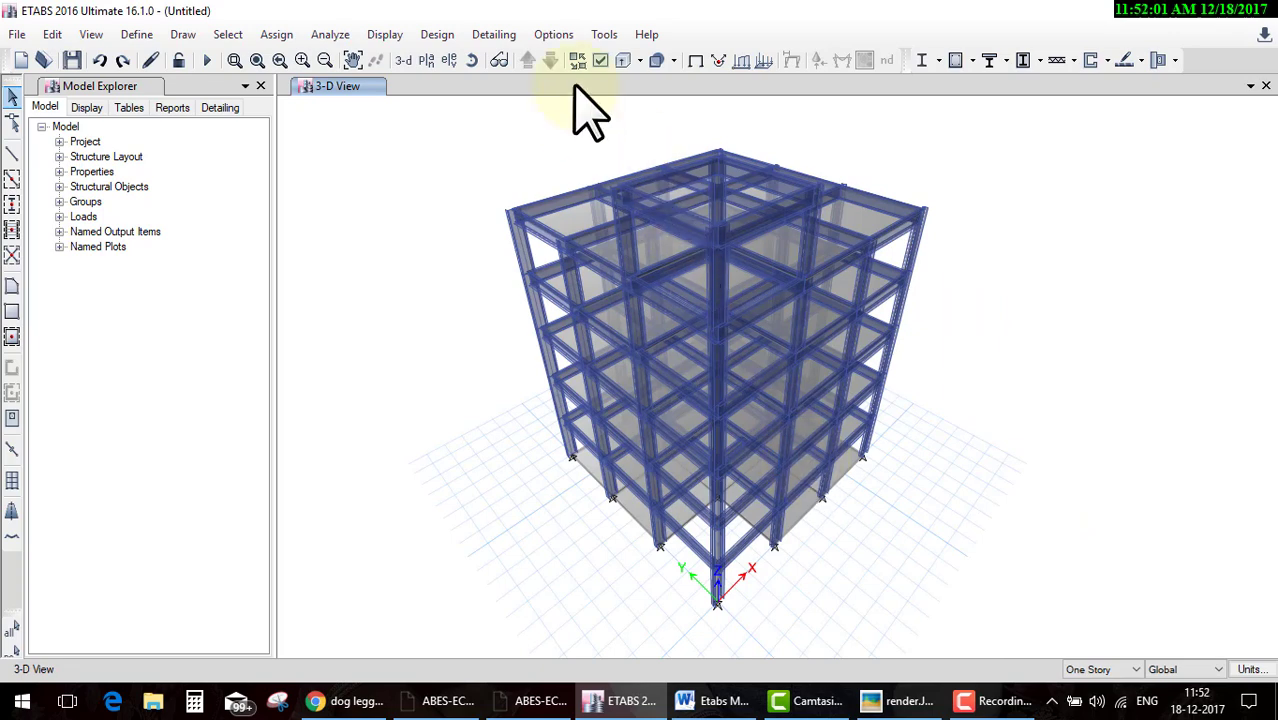
In Display Options, set View by Colors of to Stories and apply it
click(601, 62)
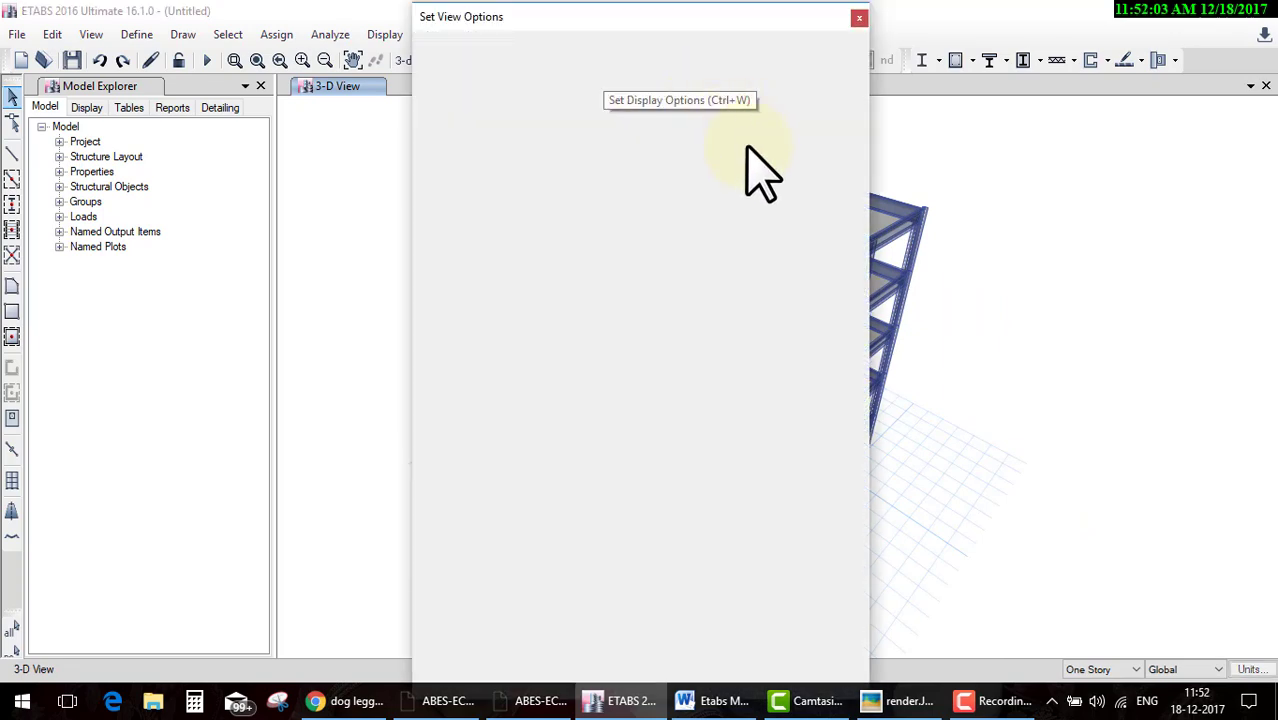
click(668, 120)
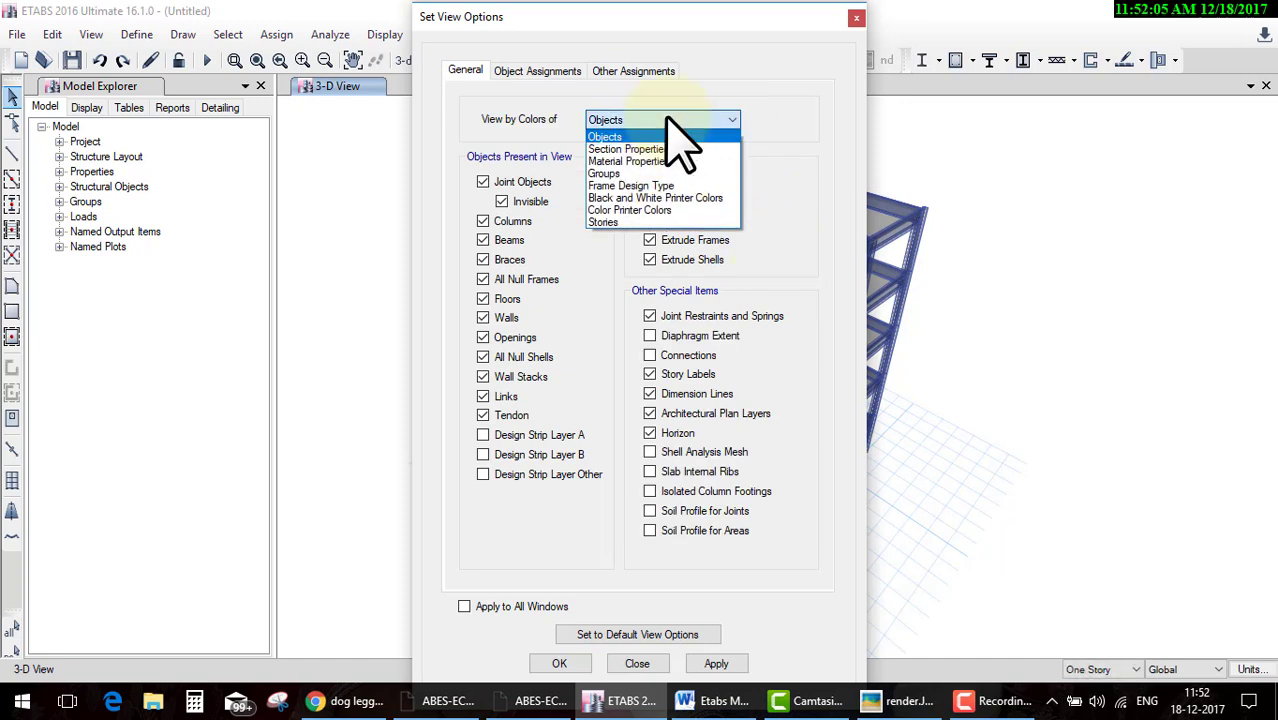
click(623, 221)
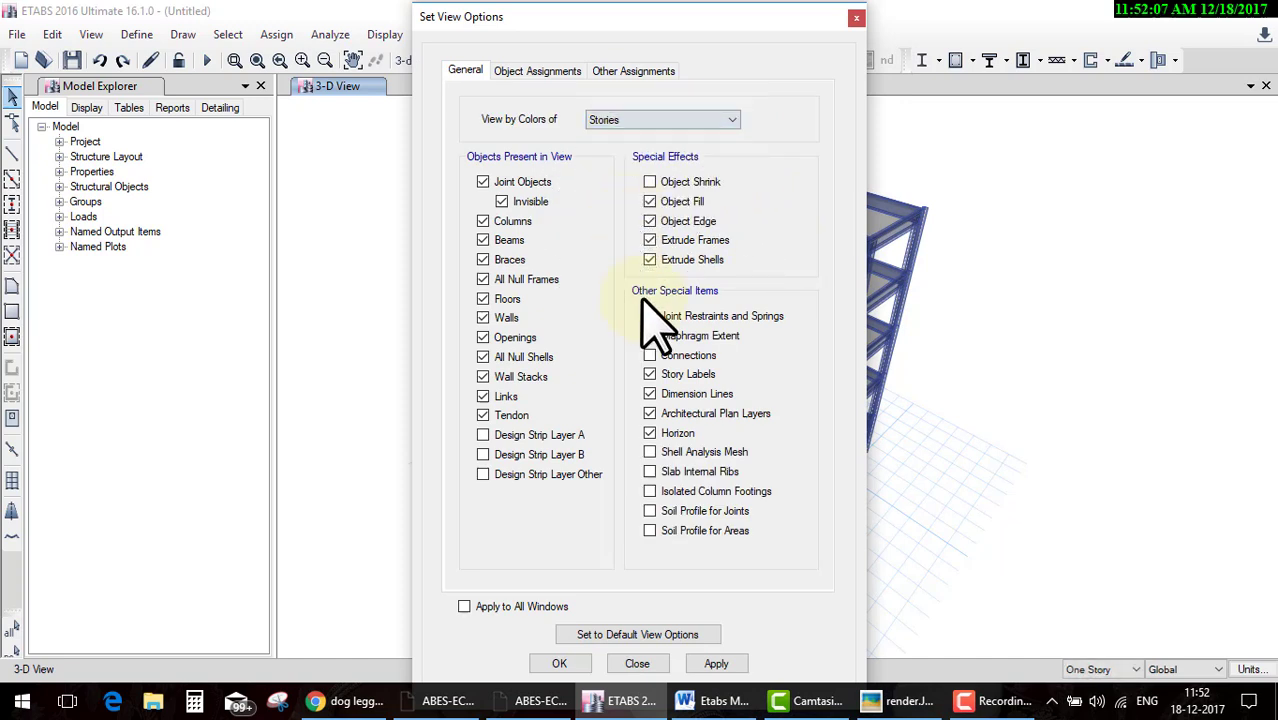
click(573, 668)
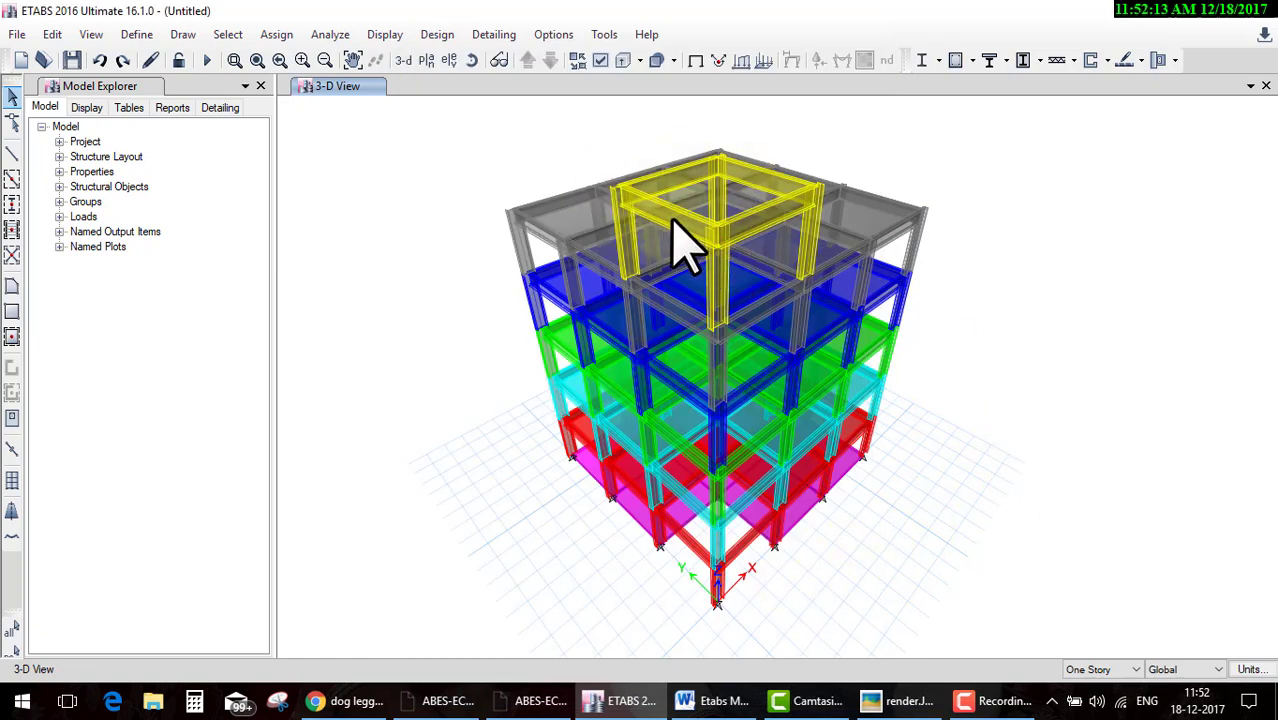
click(425, 61)
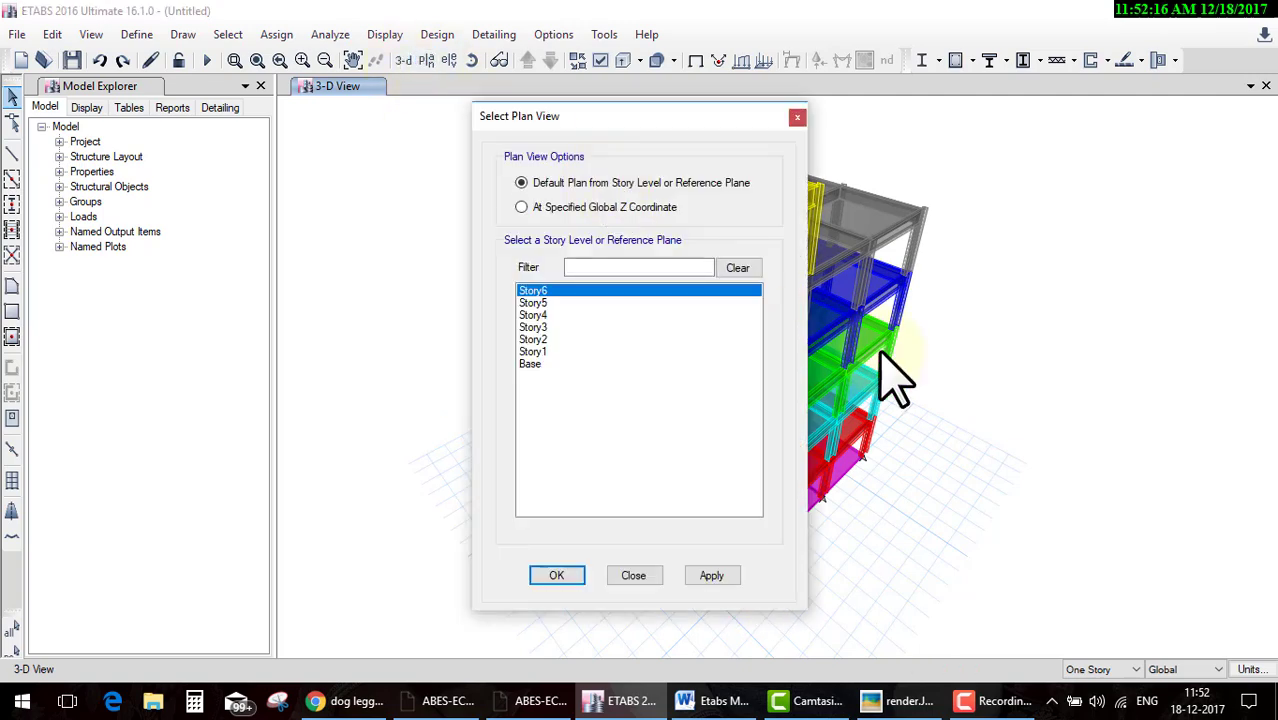
click(548, 576)
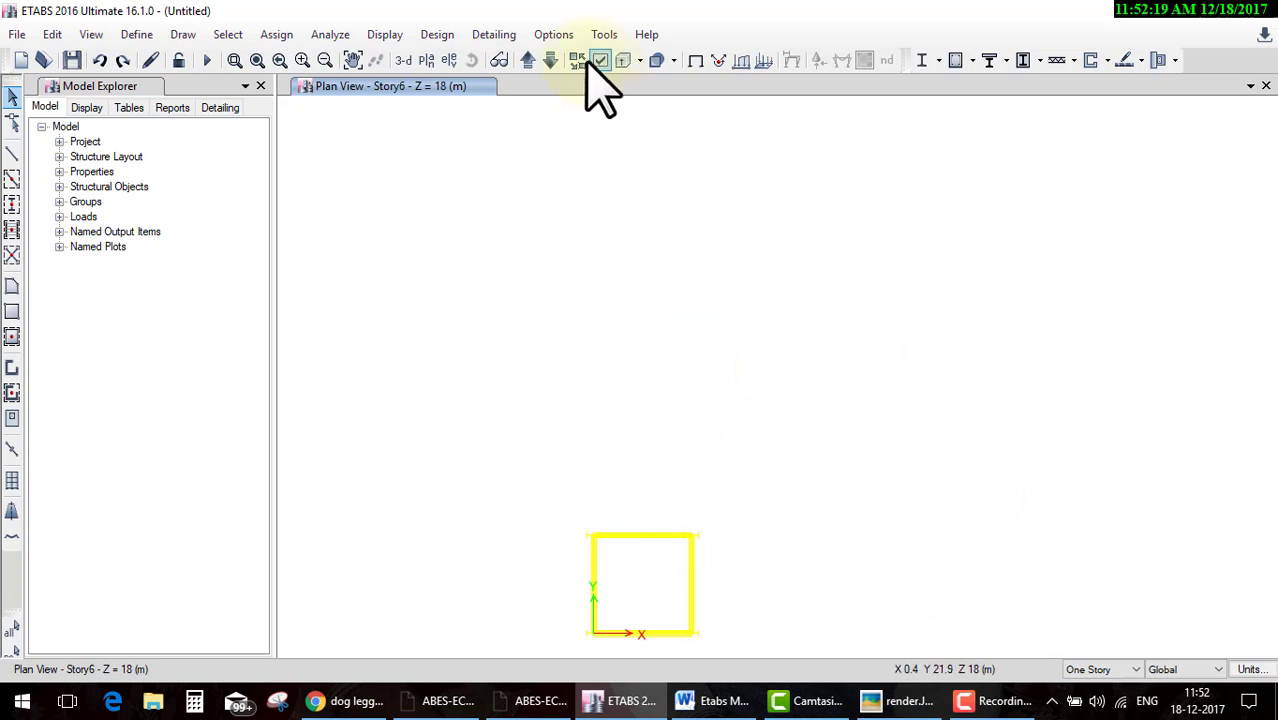
click(550, 60)
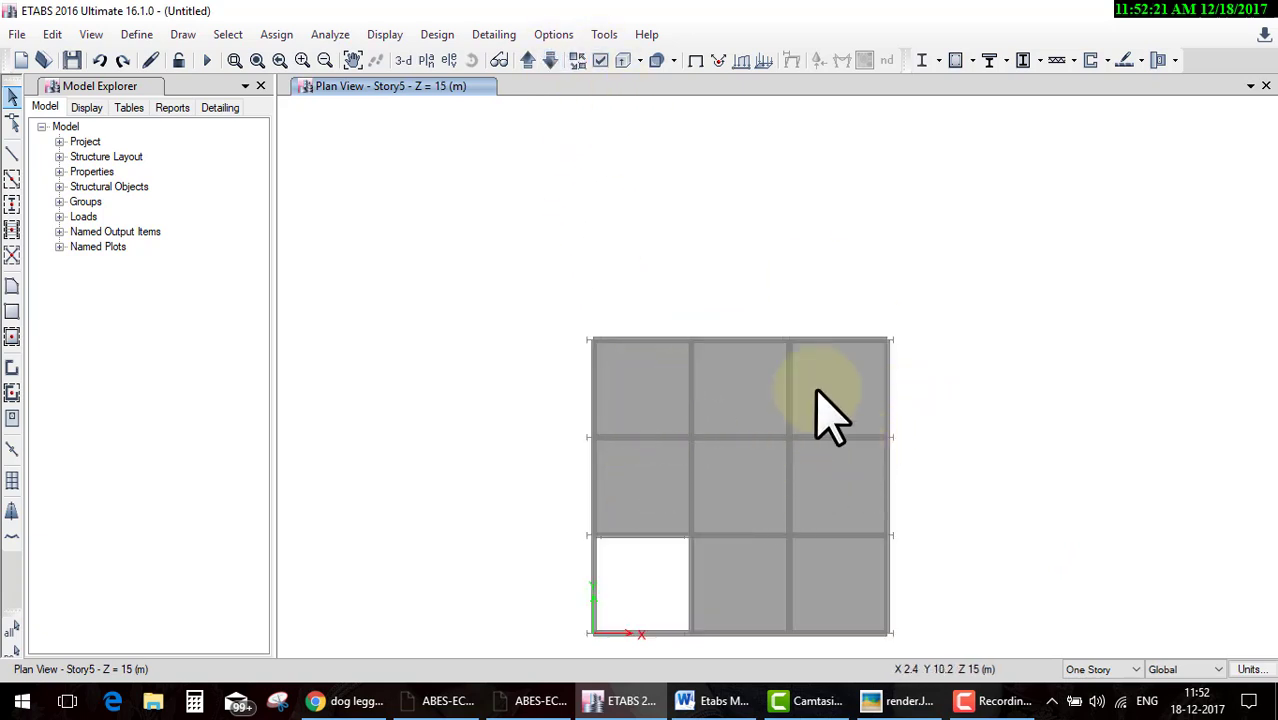
click(618, 589)
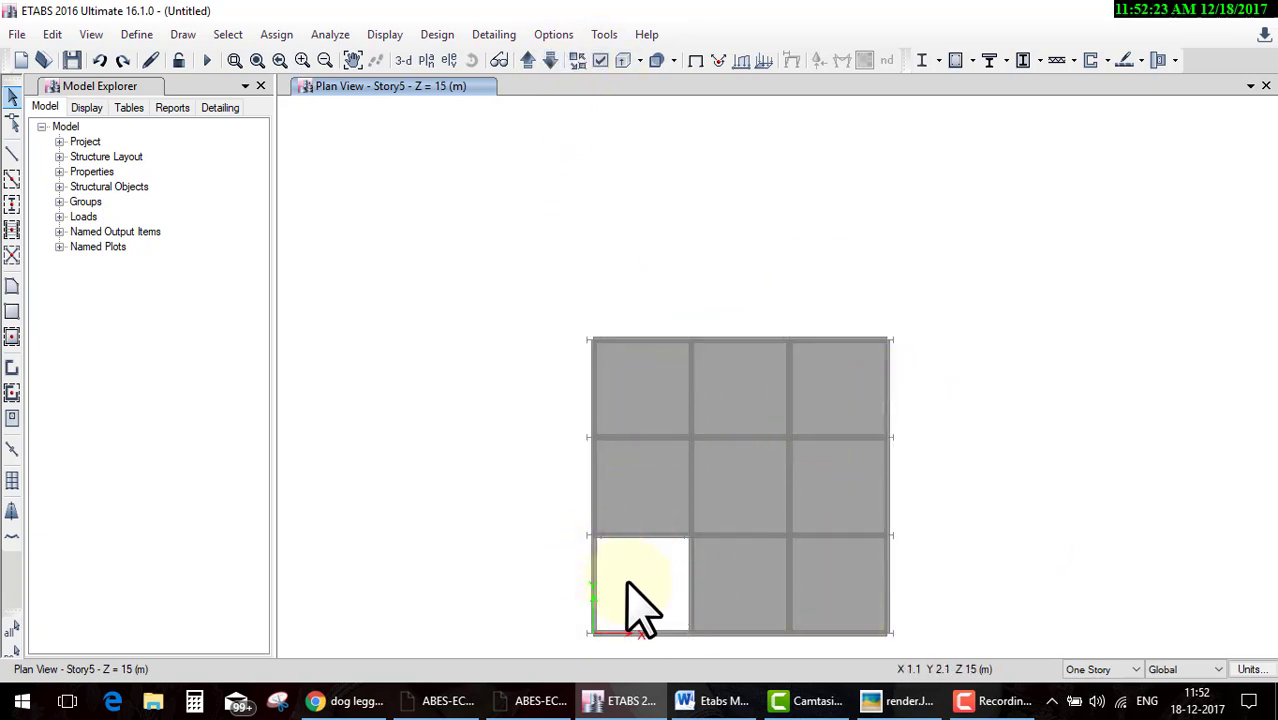
click(403, 60)
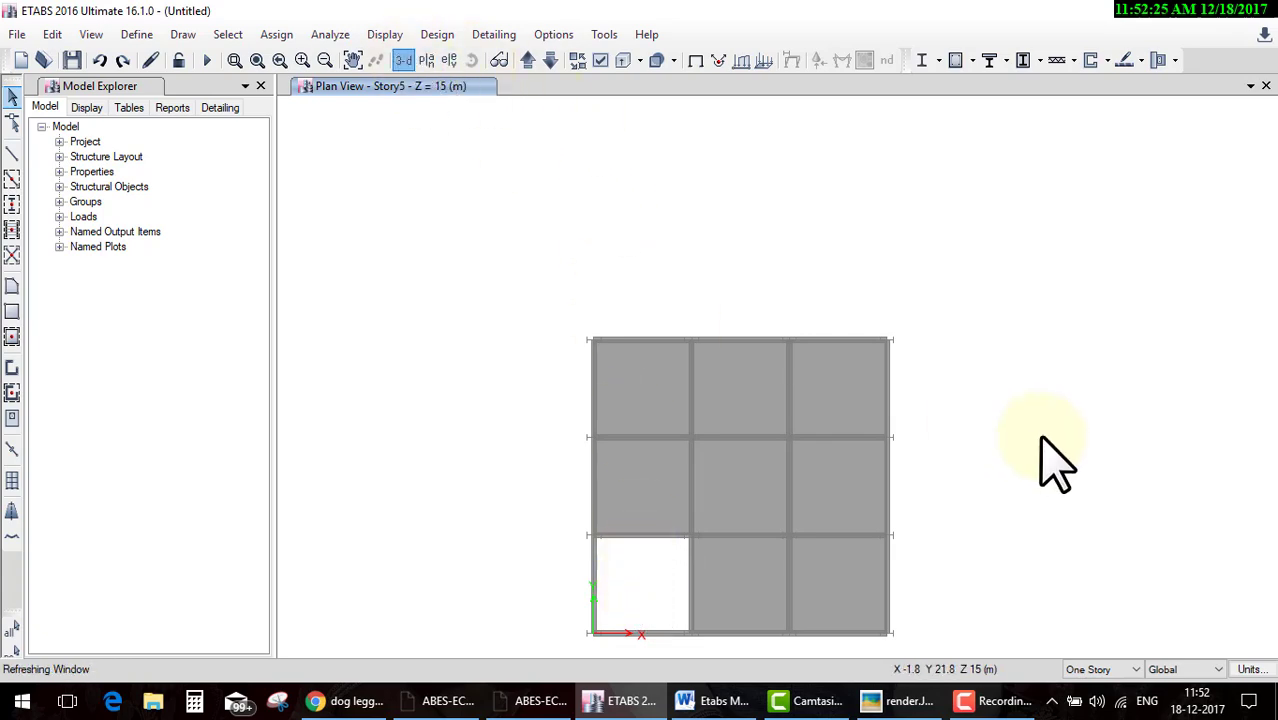
middle_drag(842, 585, 770, 395)
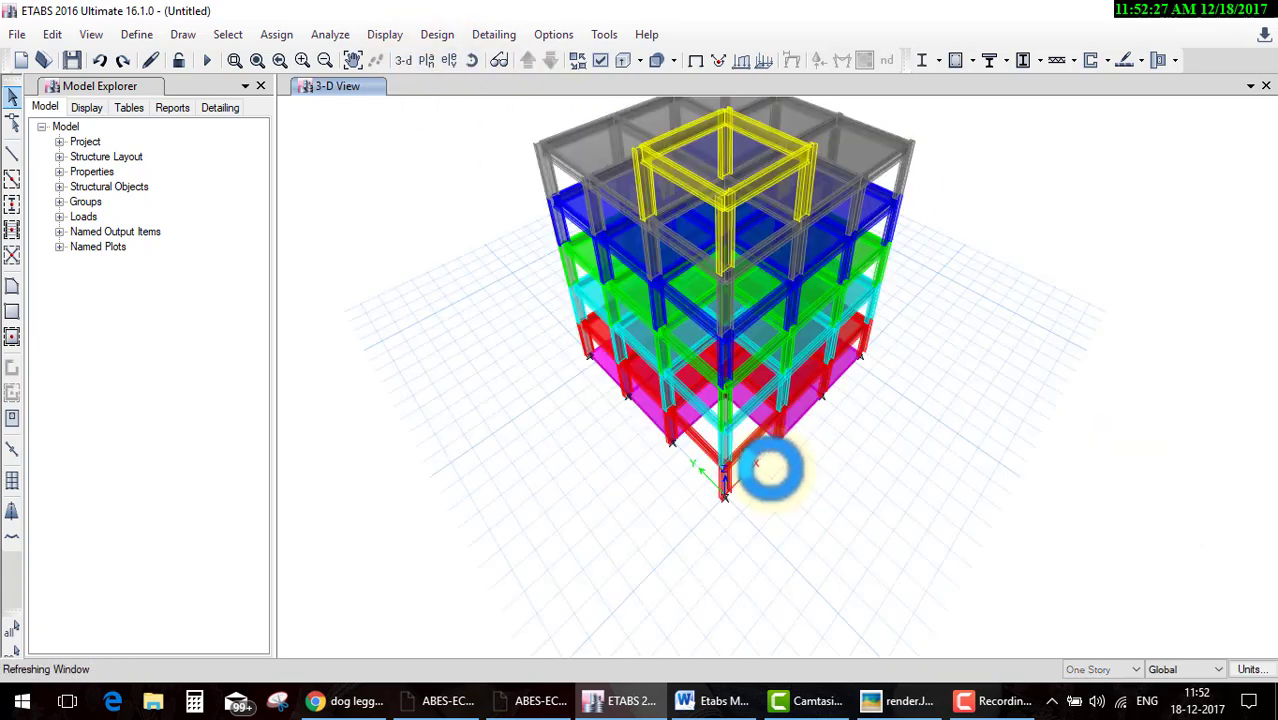
Open Elevation View 1 and pan the frame elevation into view
click(458, 64)
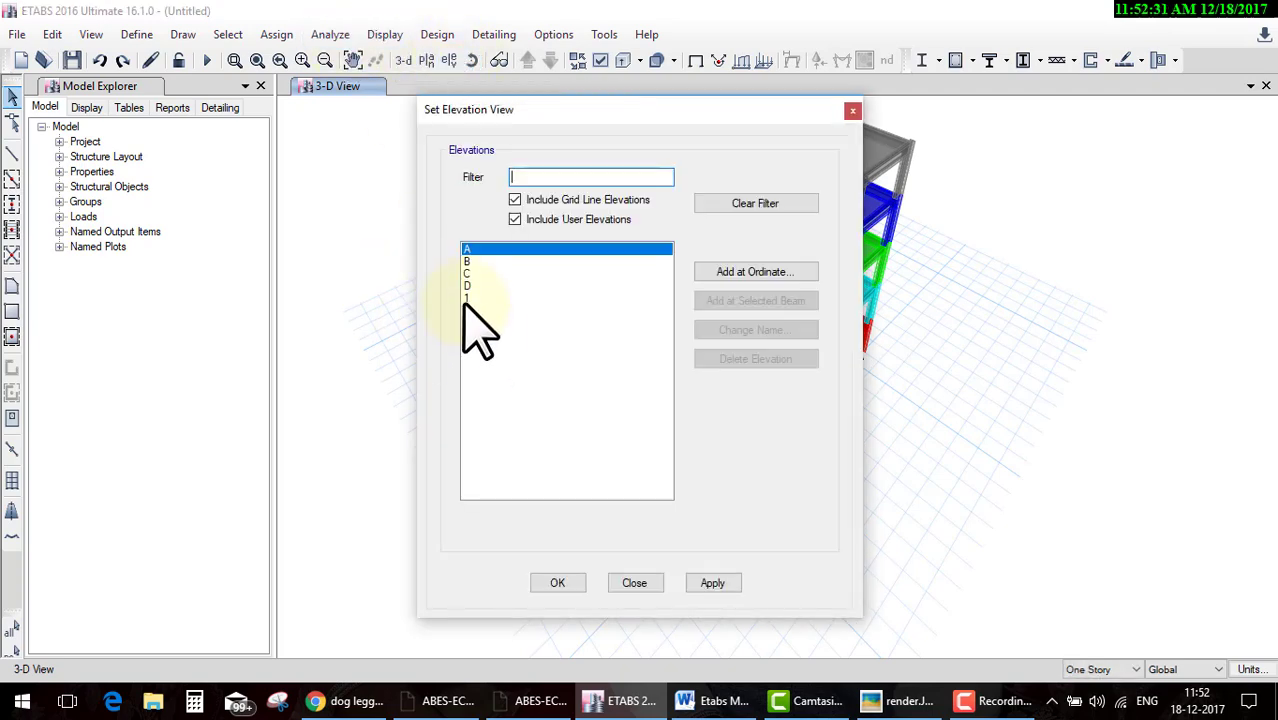
click(470, 298)
click(558, 585)
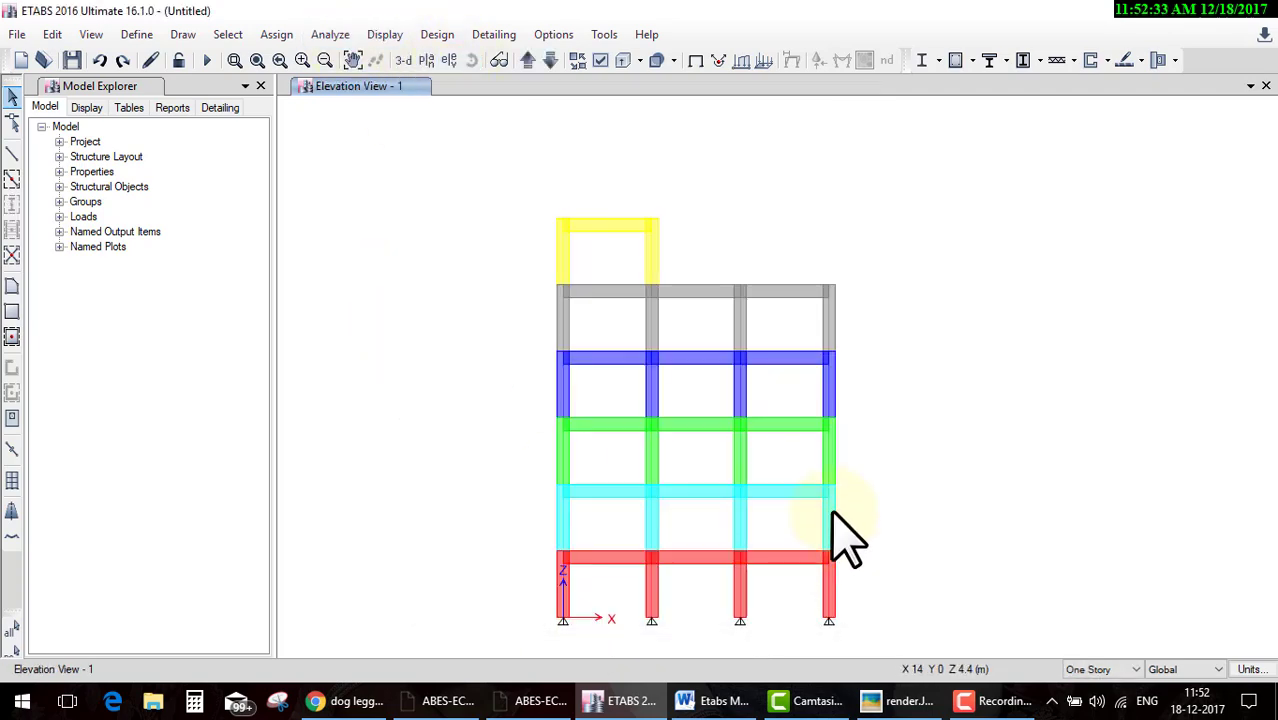
middle_drag(835, 535, 826, 406)
middle_drag(660, 235, 670, 292)
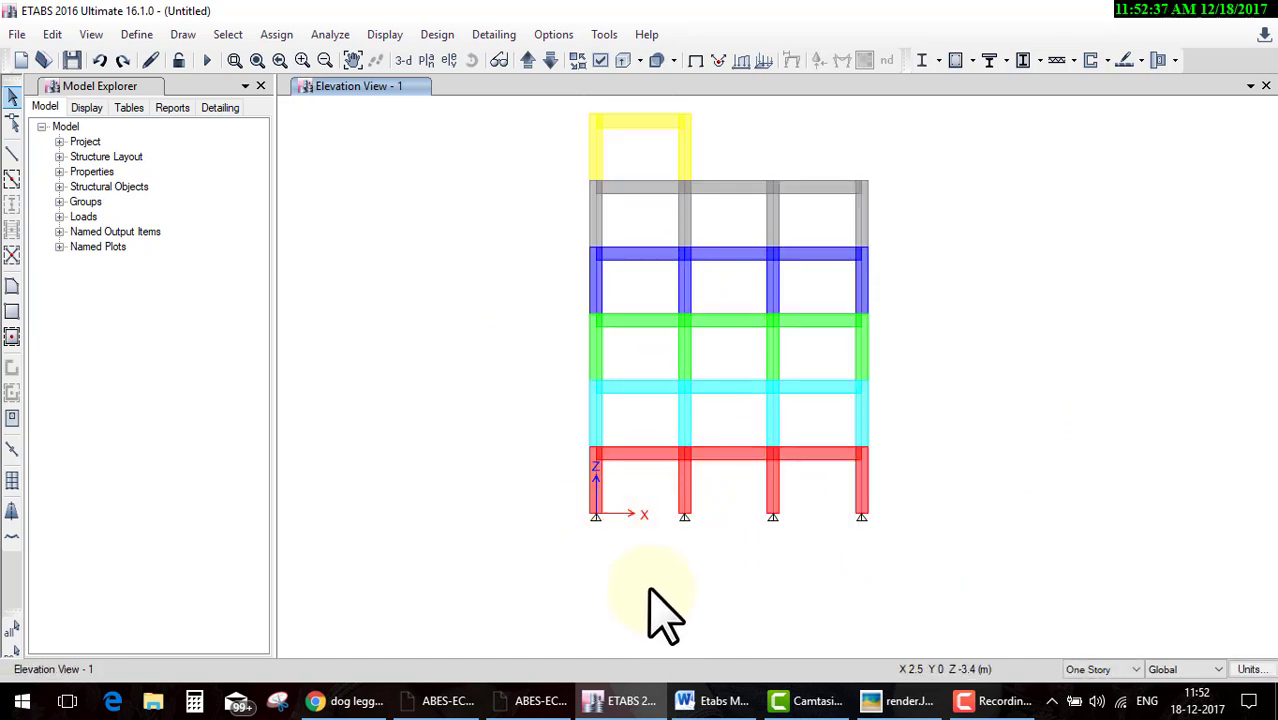
Sketch a stair flight over the ground storey with the screen pen, then clear the sketches
click(597, 514)
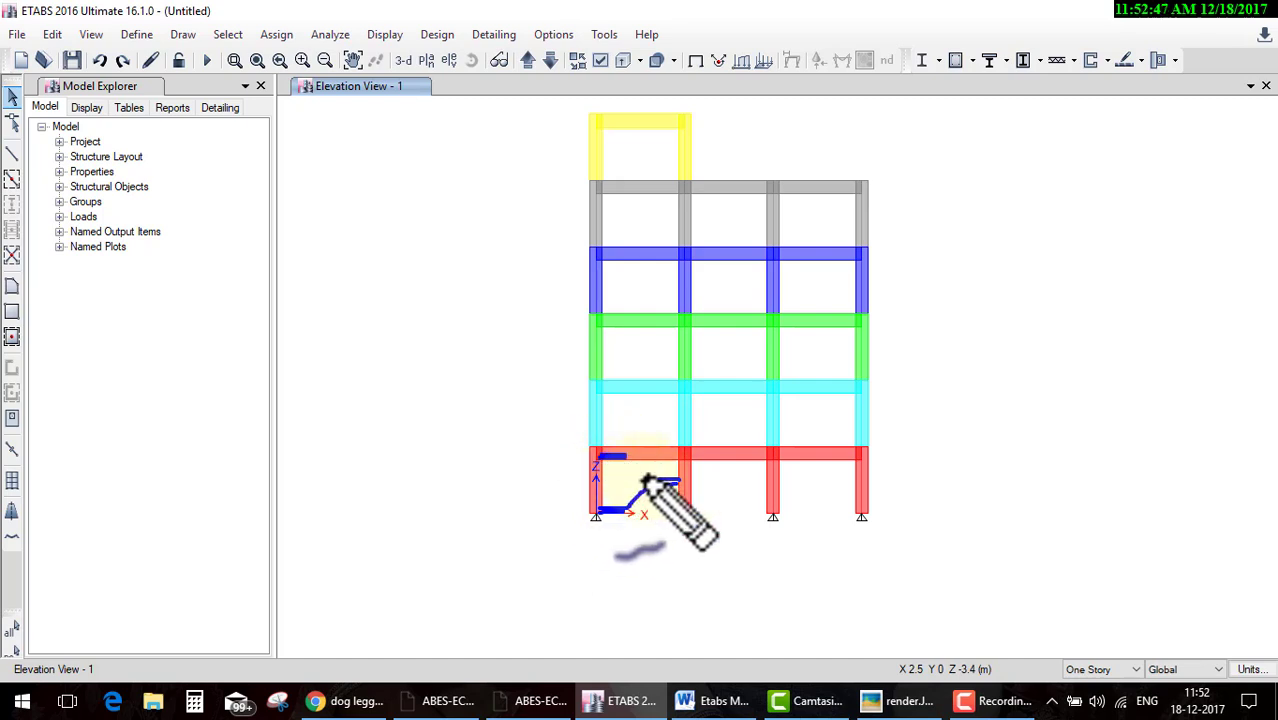
drag(650, 466, 673, 413)
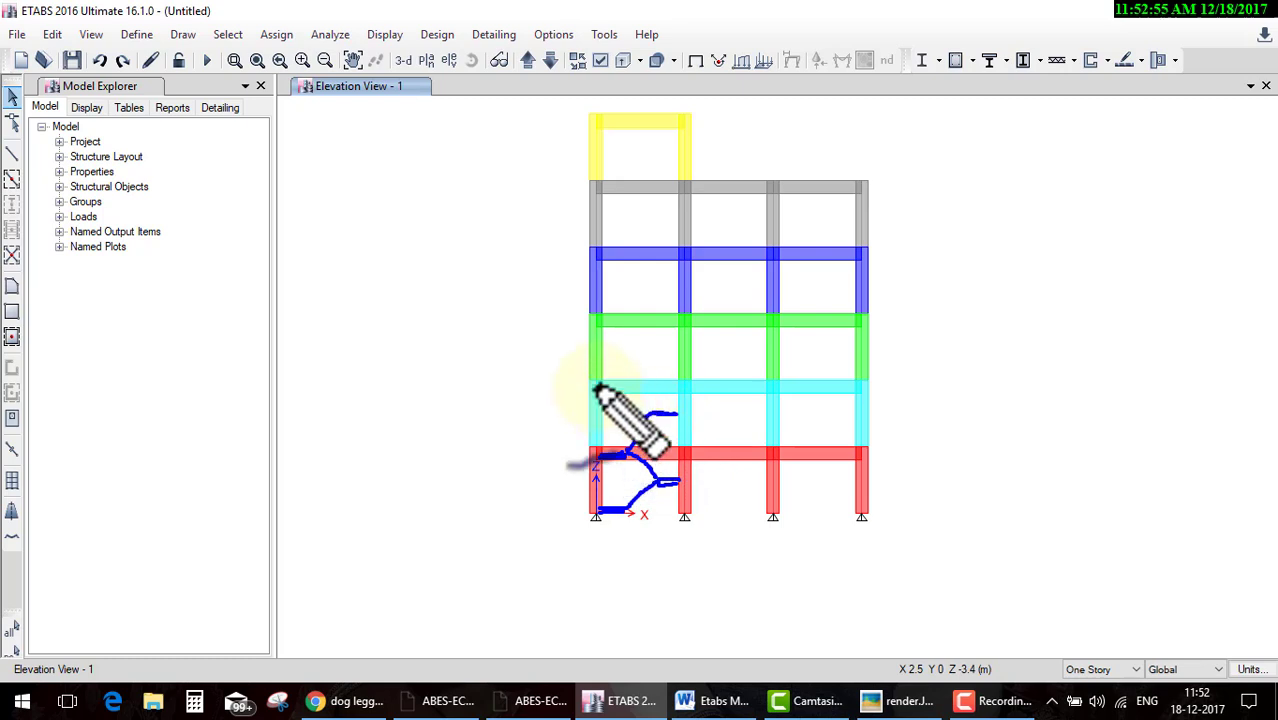
drag(596, 386, 612, 388)
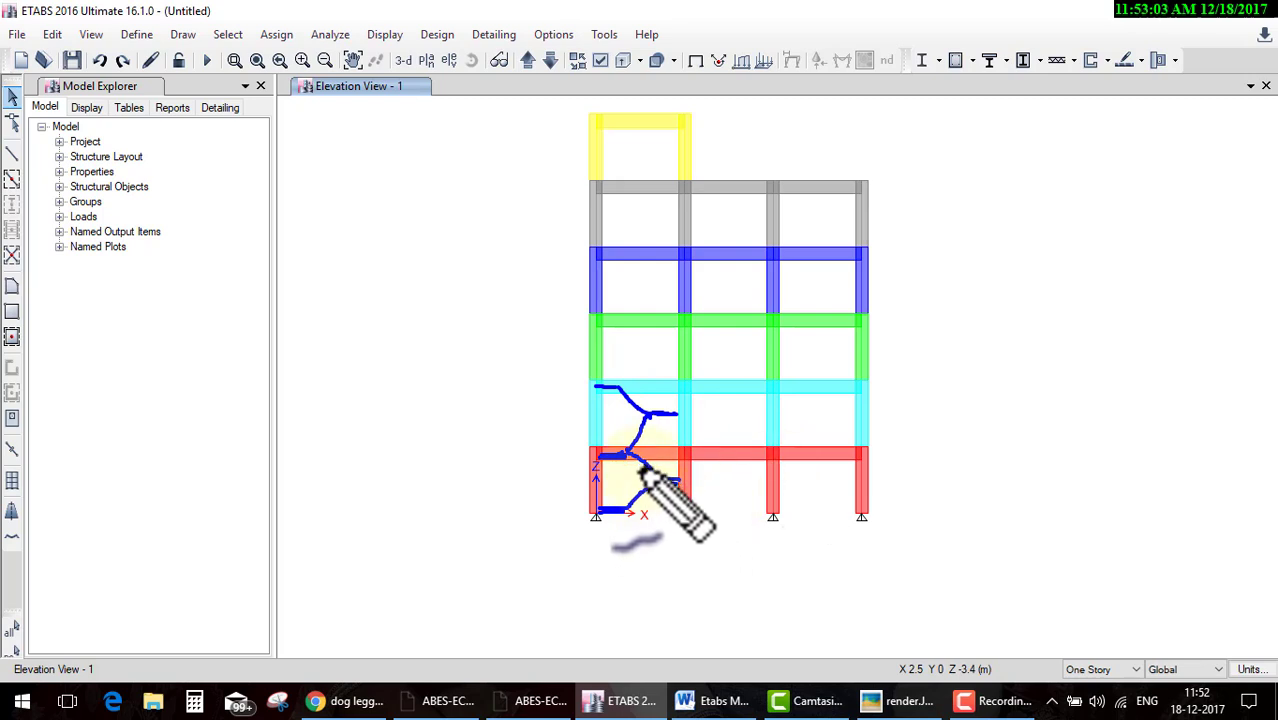
mouse_move(668, 450)
mouse_down()
mouse_move(565, 477)
mouse_move(665, 452)
mouse_up()
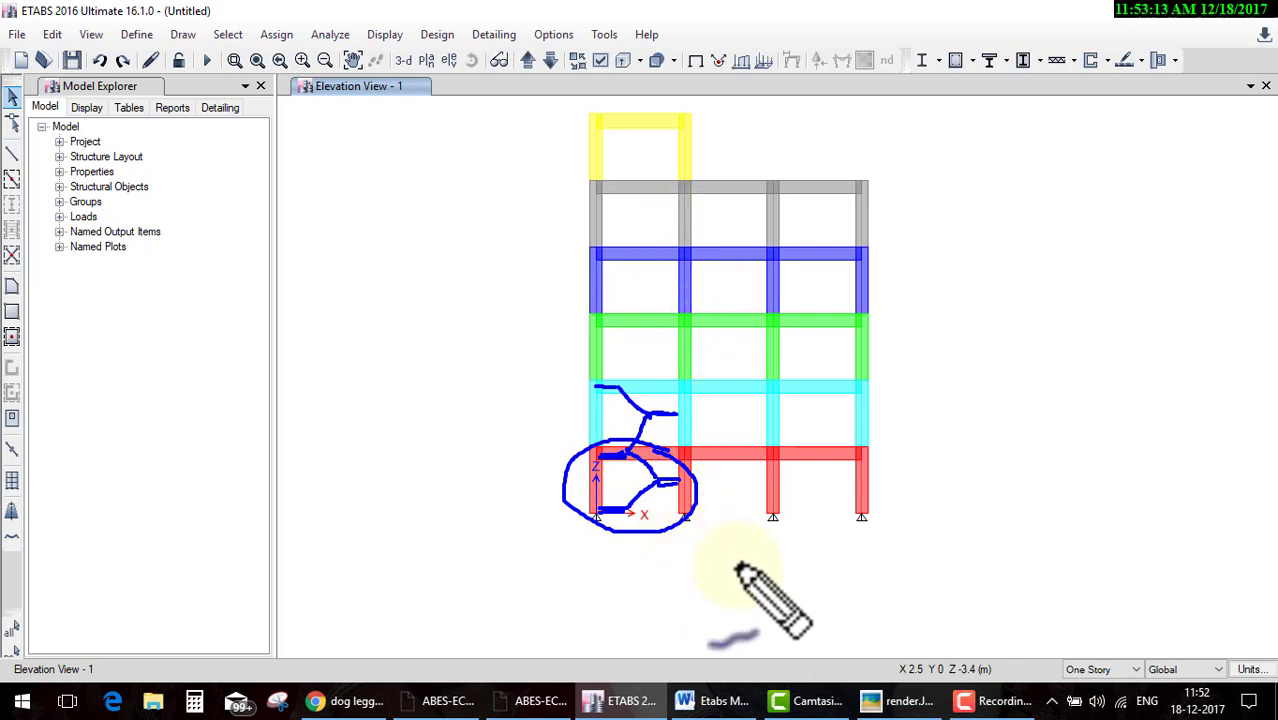
key(Escape)
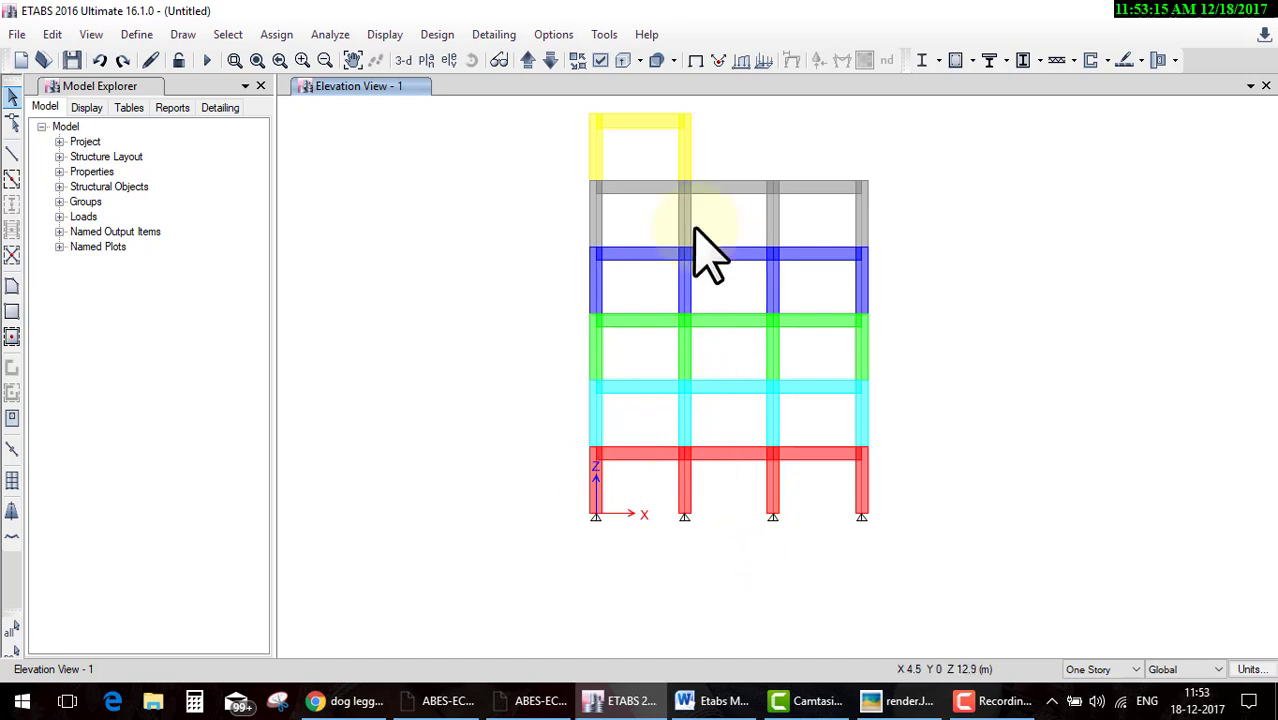
Turn extruded view off, open the Story6 plan, and set selection scope to All Stories
click(624, 62)
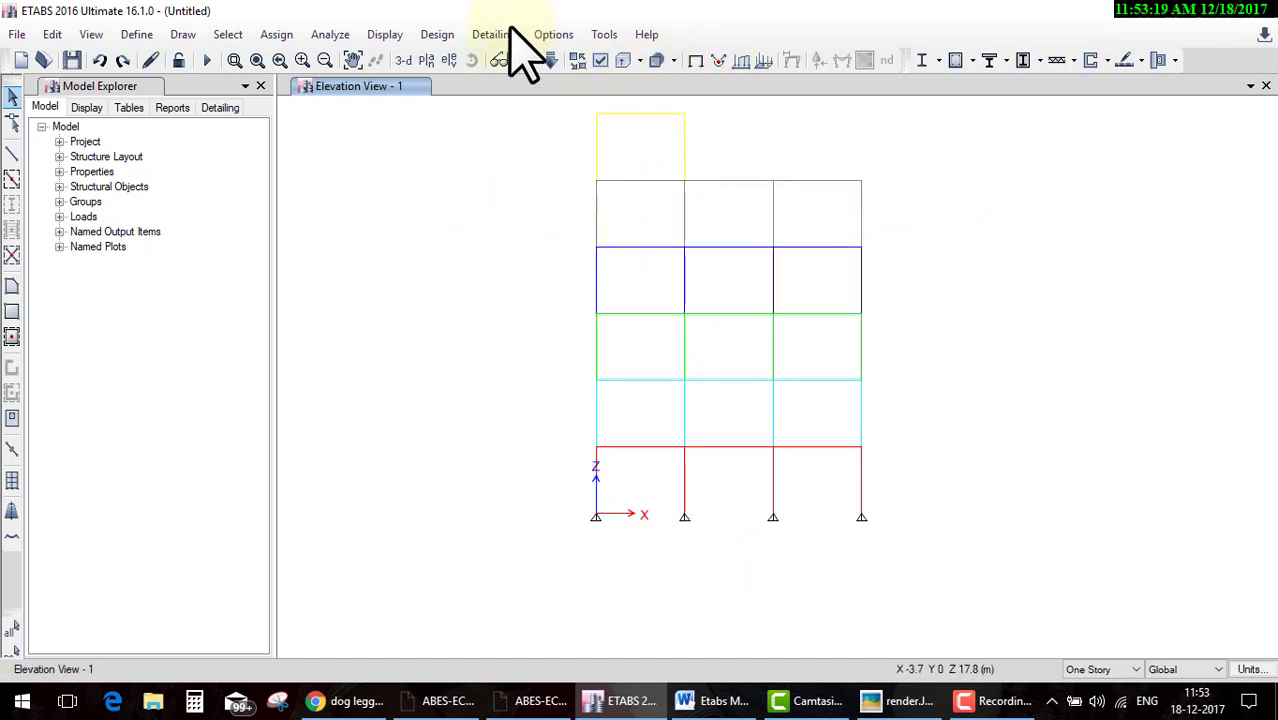
click(427, 60)
click(553, 573)
click(1120, 669)
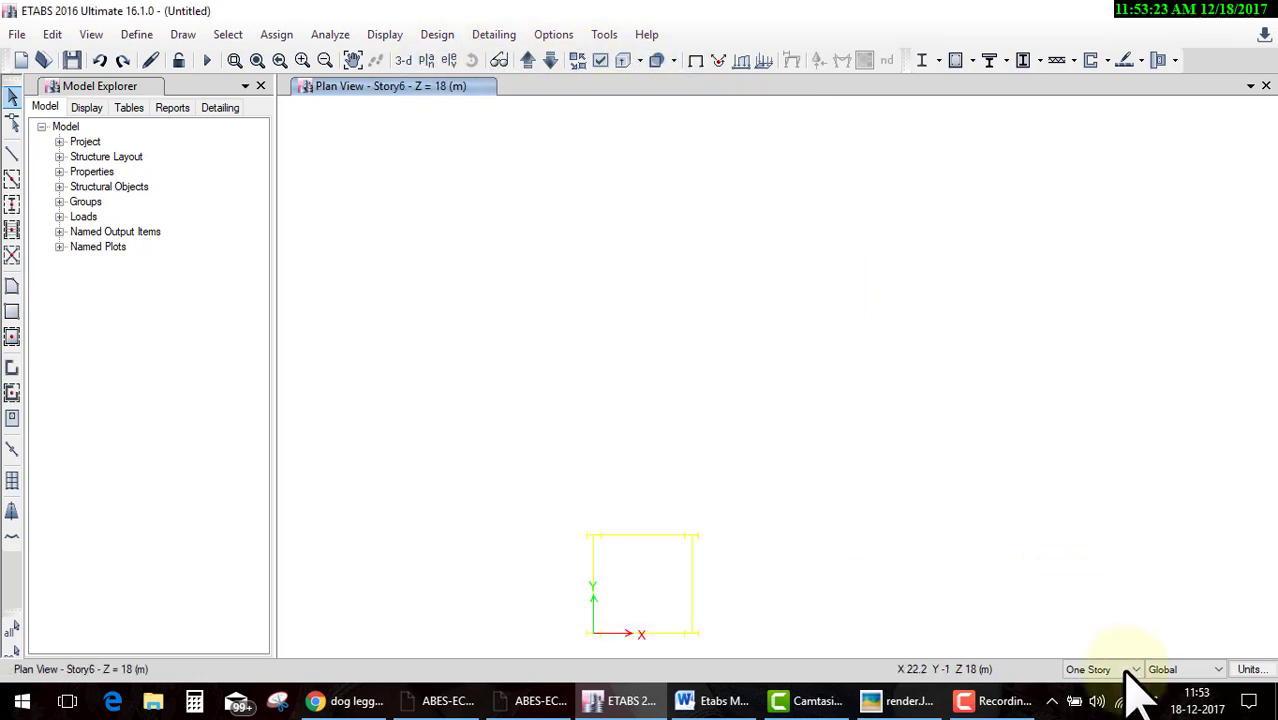
click(1087, 698)
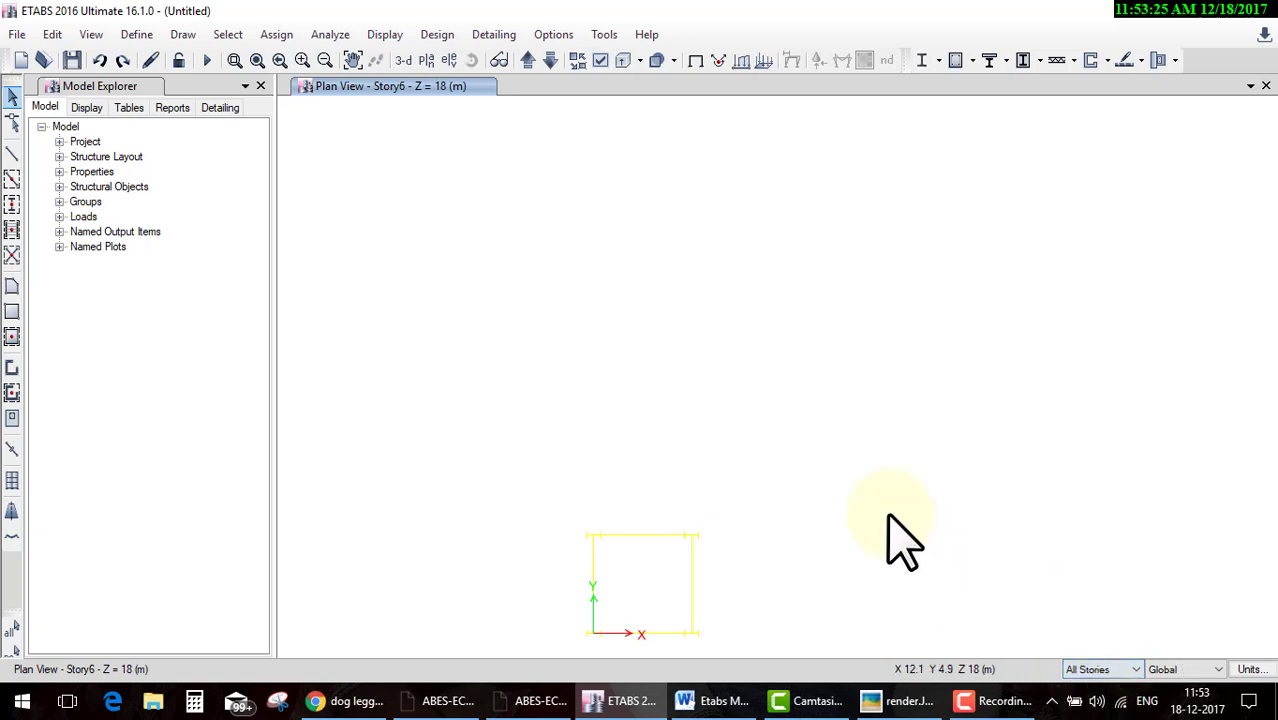
Window-select all frames and joints of the square corner bay on the Story6 plan
middle_drag(905, 535, 950, 428)
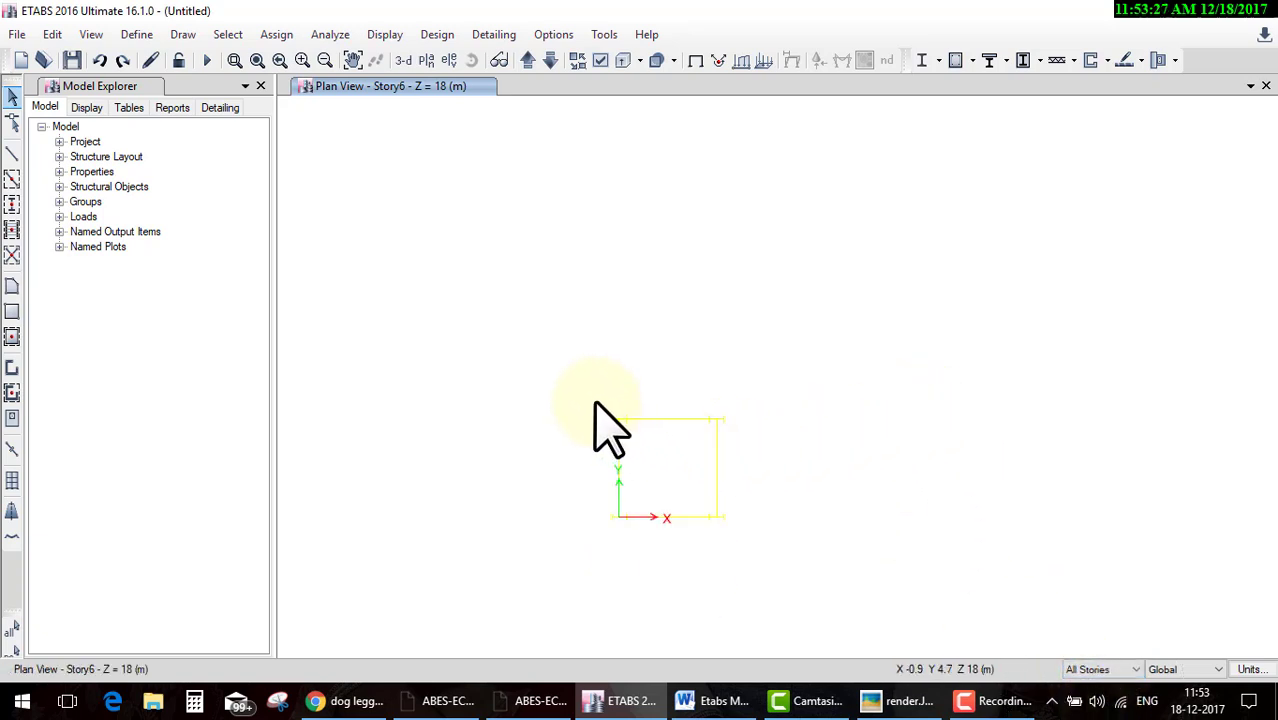
drag(600, 415, 765, 585)
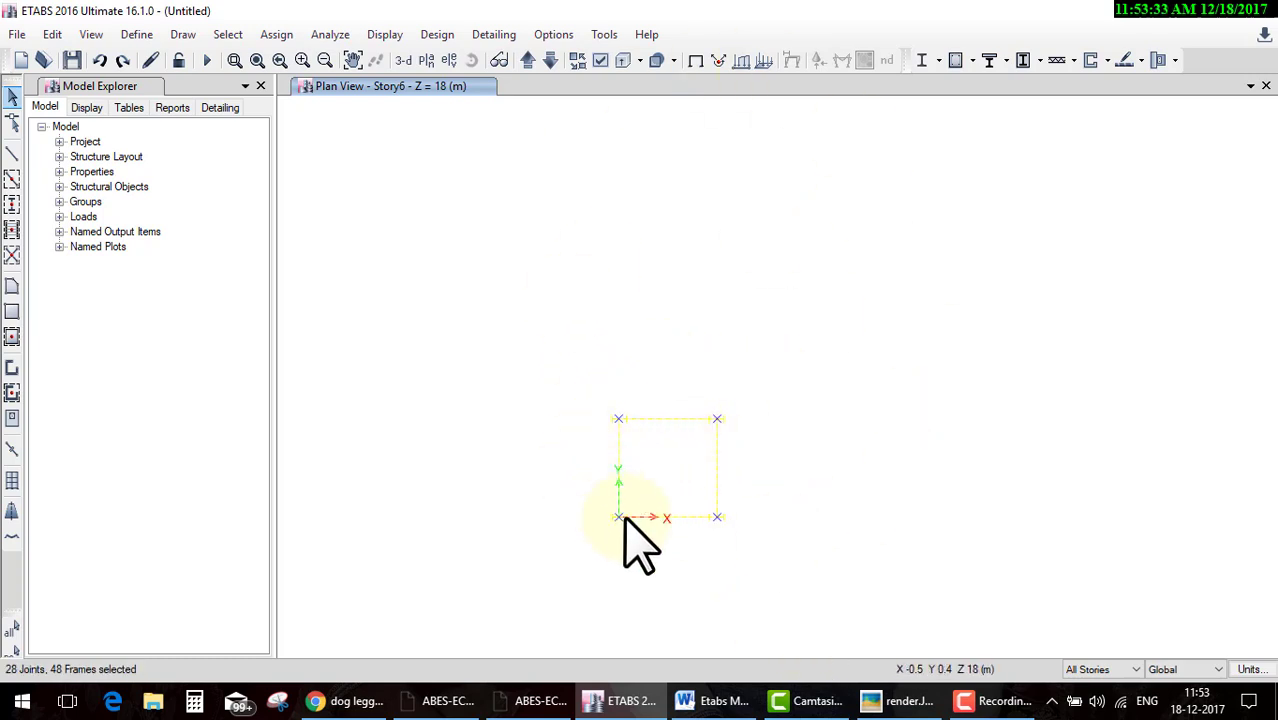
click(543, 64)
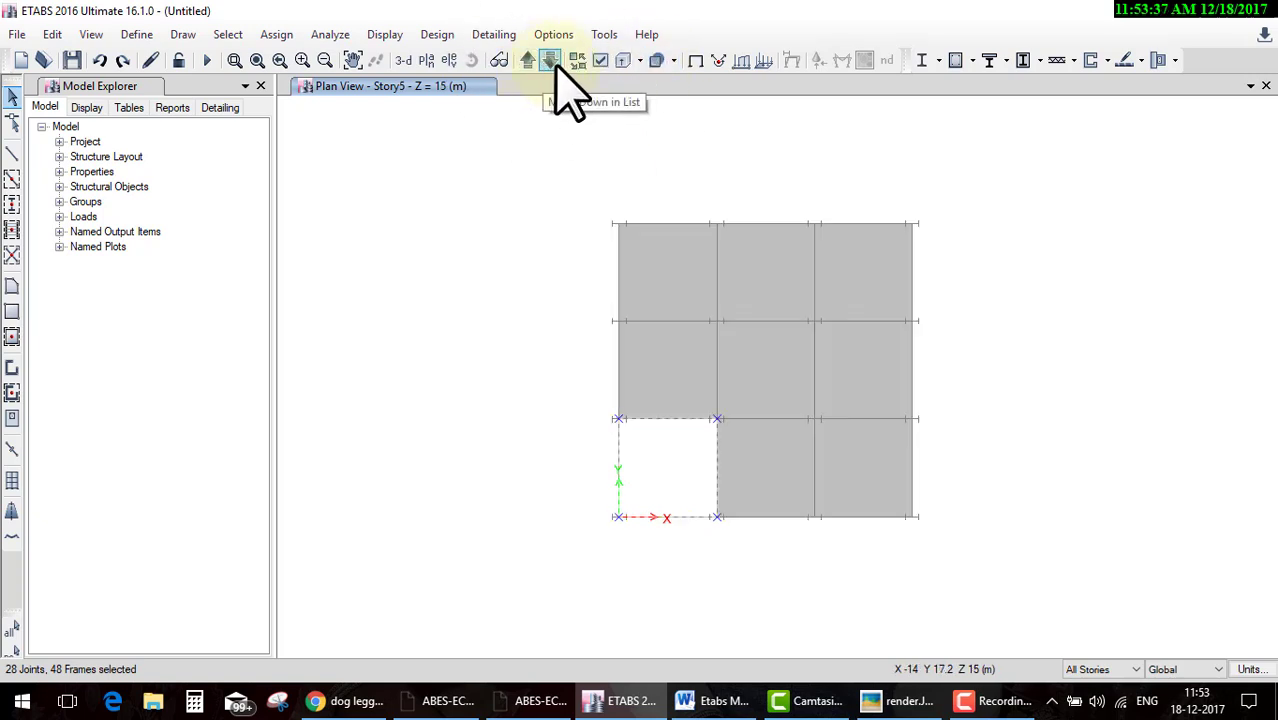
click(530, 62)
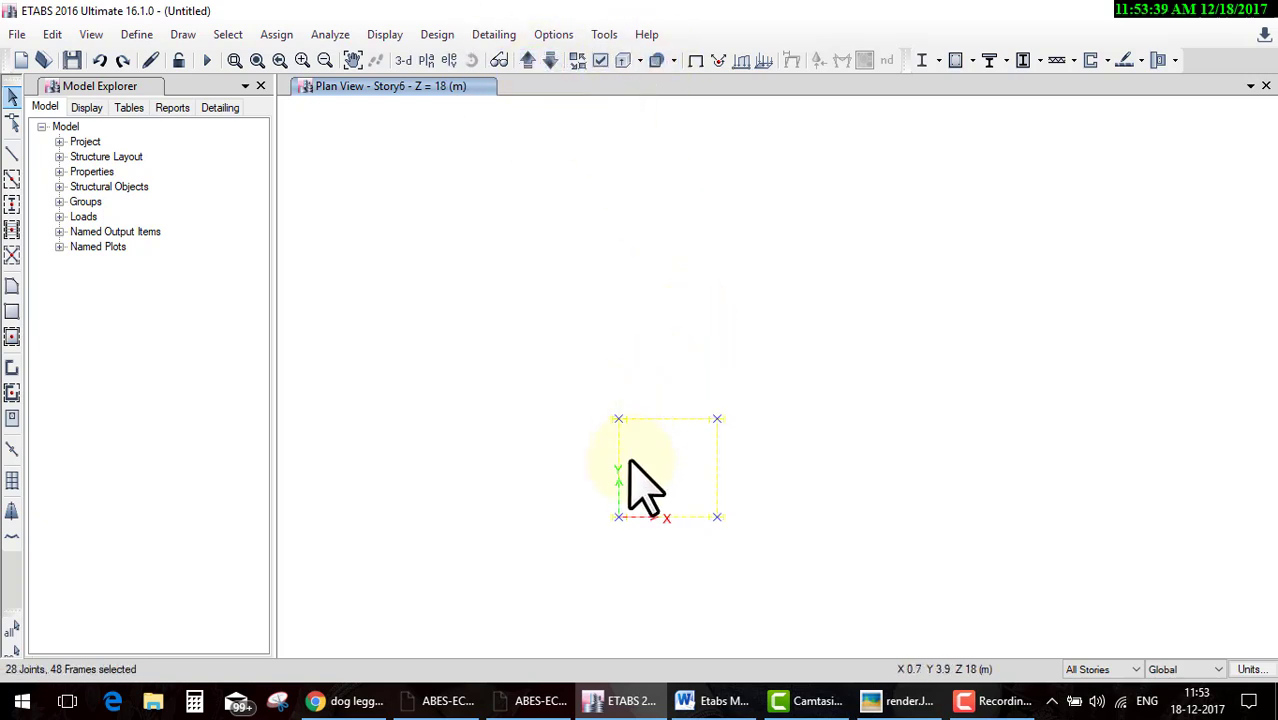
Show only the selected corner stair-bay frames in 3-D and zoom in on the lower storeys
click(403, 60)
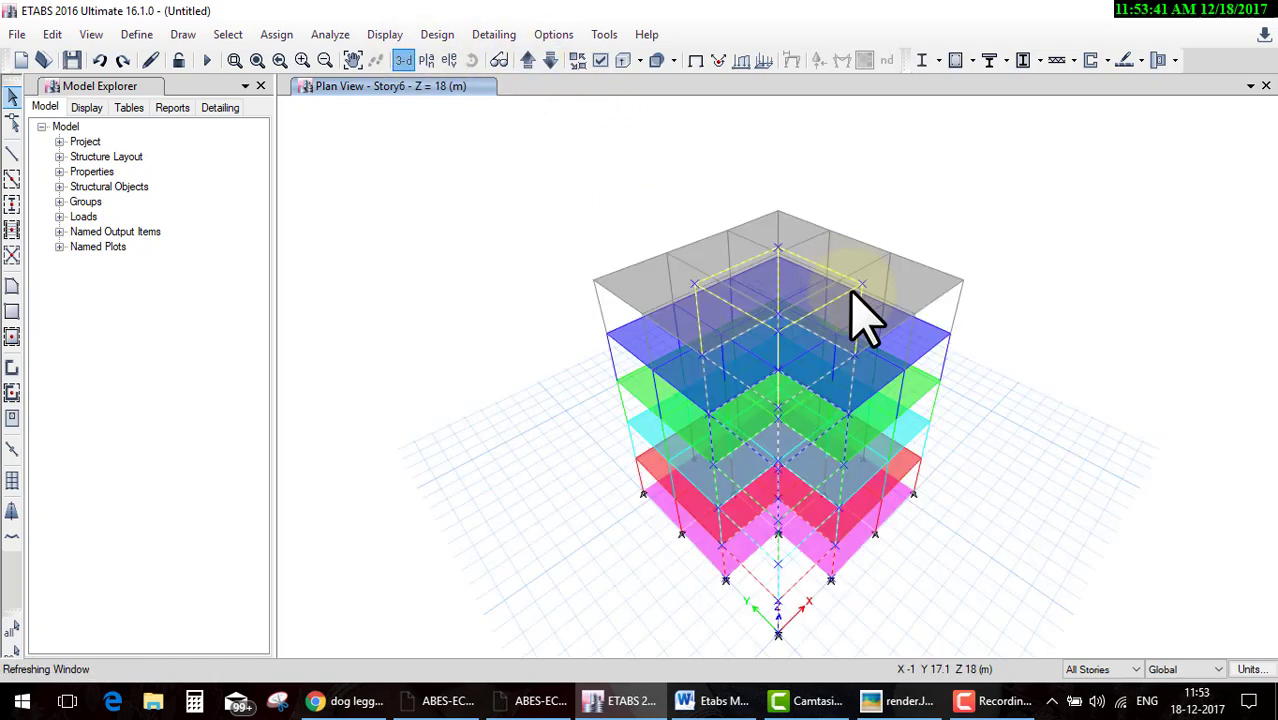
click(992, 505)
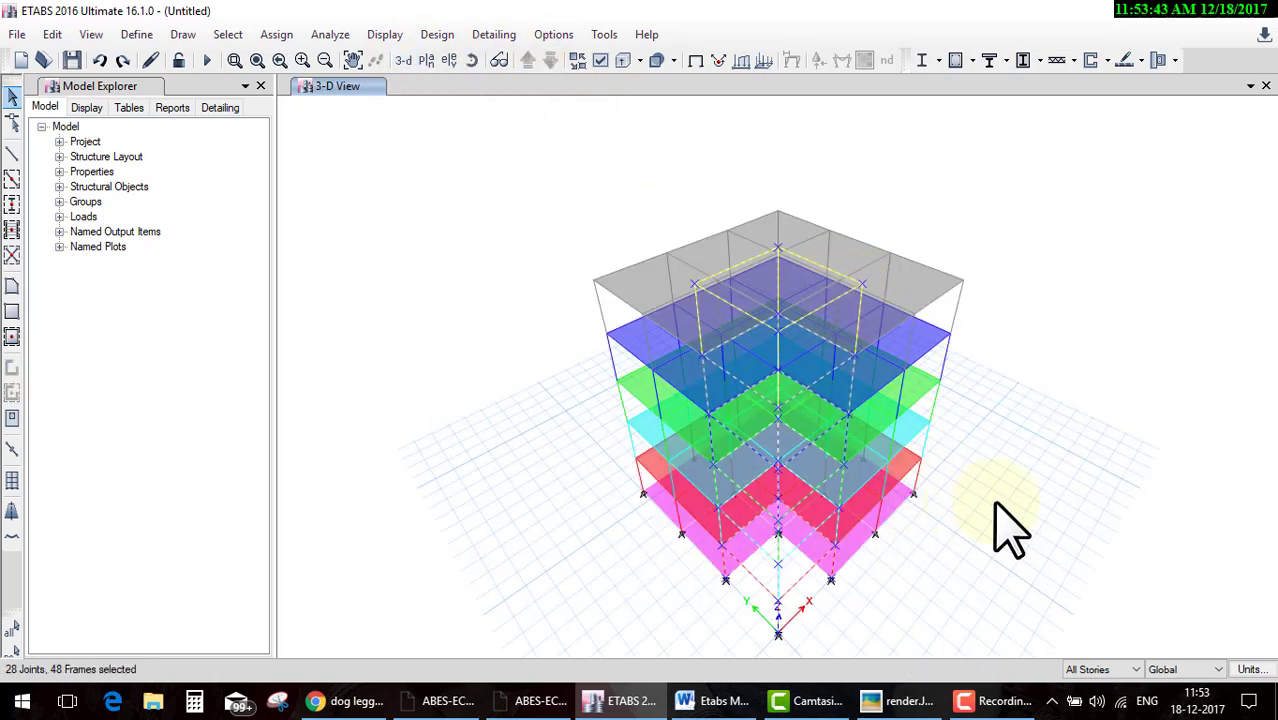
right_click(1055, 243)
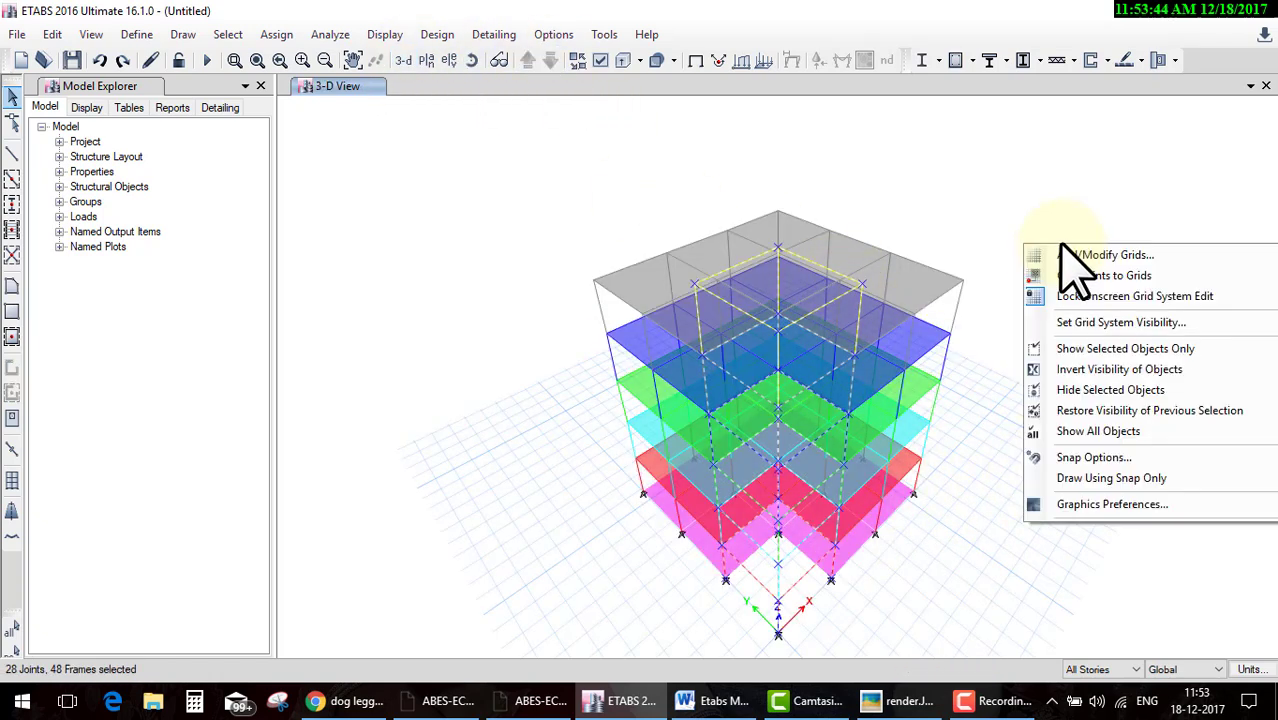
click(1070, 349)
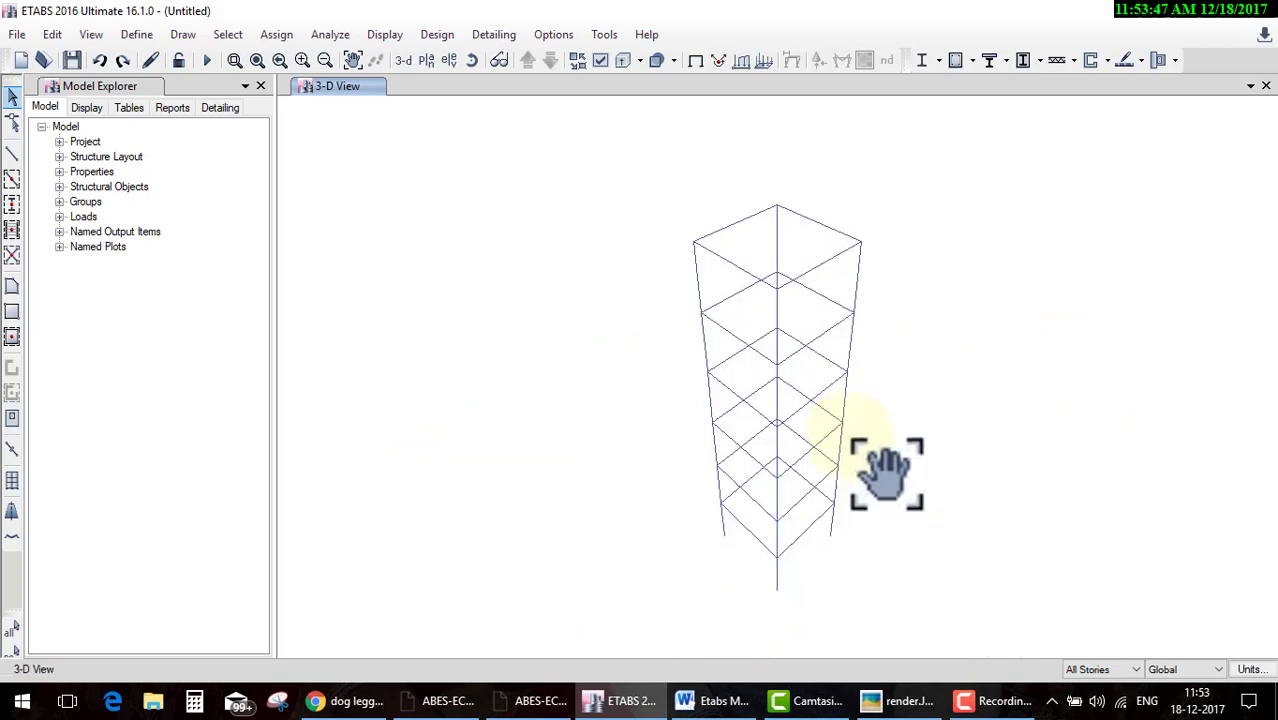
scroll(765, 530, up, 3)
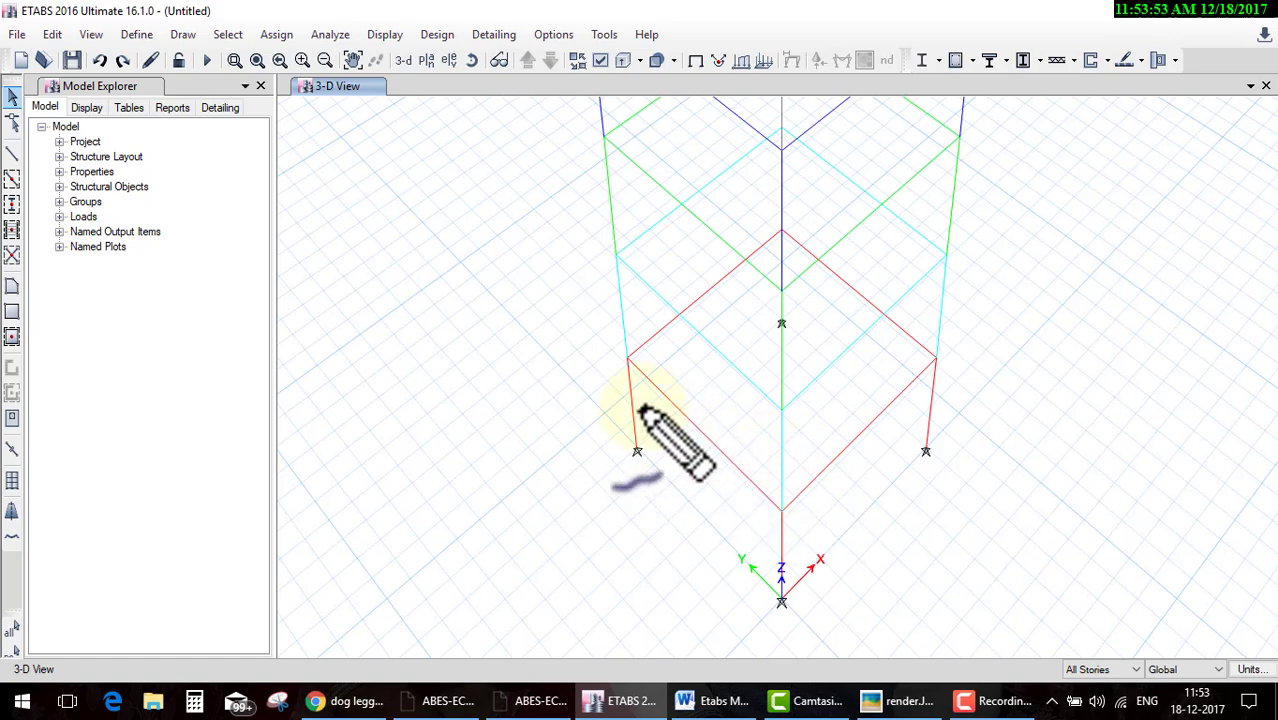
Sketch a trial stair flight on the bottom storey, then erase it
drag(632, 412, 788, 272)
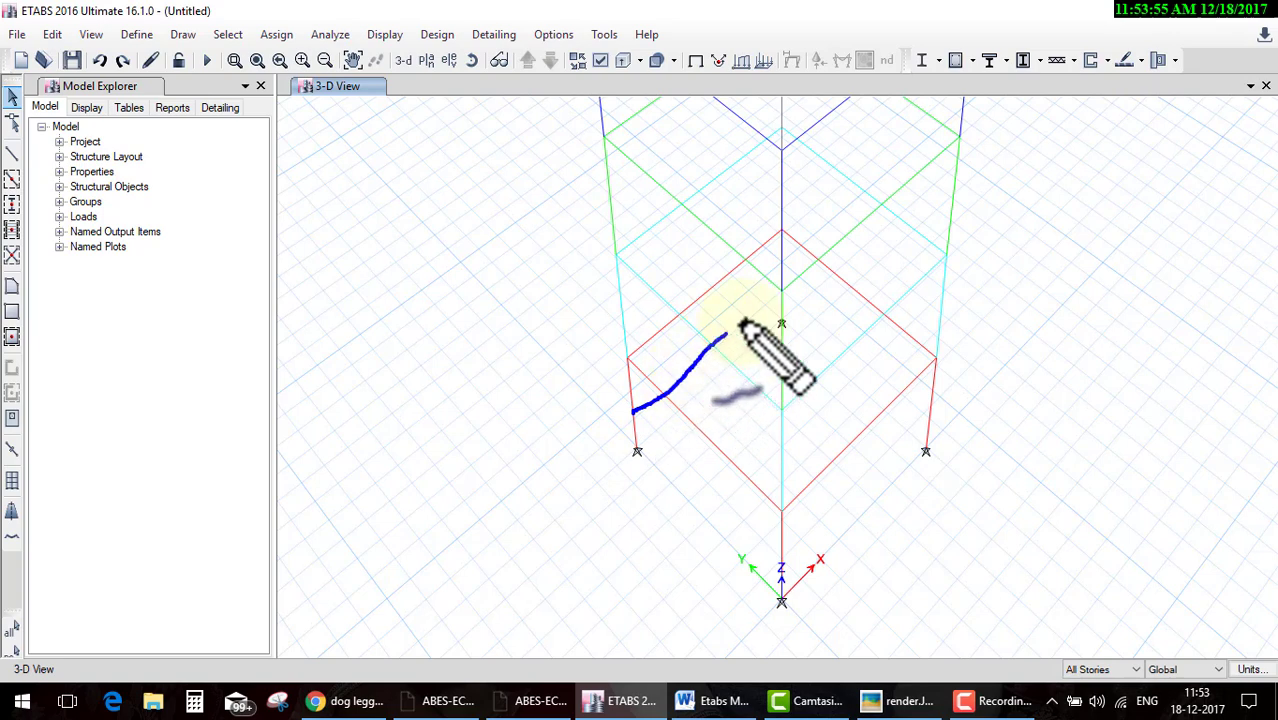
mouse_move(632, 412)
mouse_down()
mouse_move(741, 408)
mouse_move(845, 322)
mouse_move(788, 270)
mouse_up()
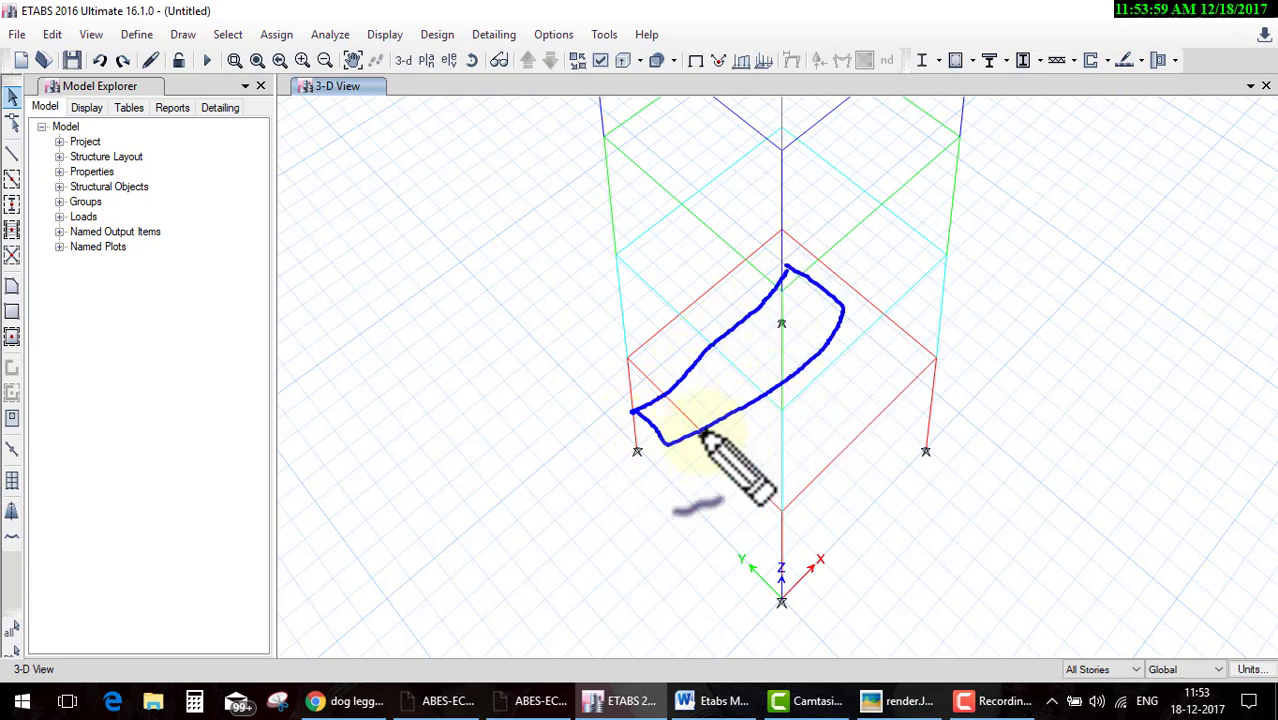
mouse_move(672, 442)
mouse_down()
mouse_move(833, 391)
mouse_move(847, 370)
mouse_move(768, 445)
mouse_move(907, 342)
mouse_move(941, 357)
mouse_move(782, 385)
mouse_move(715, 430)
mouse_move(770, 488)
mouse_move(780, 425)
mouse_move(770, 553)
mouse_move(927, 428)
mouse_move(776, 570)
mouse_move(800, 560)
mouse_up()
key(e)
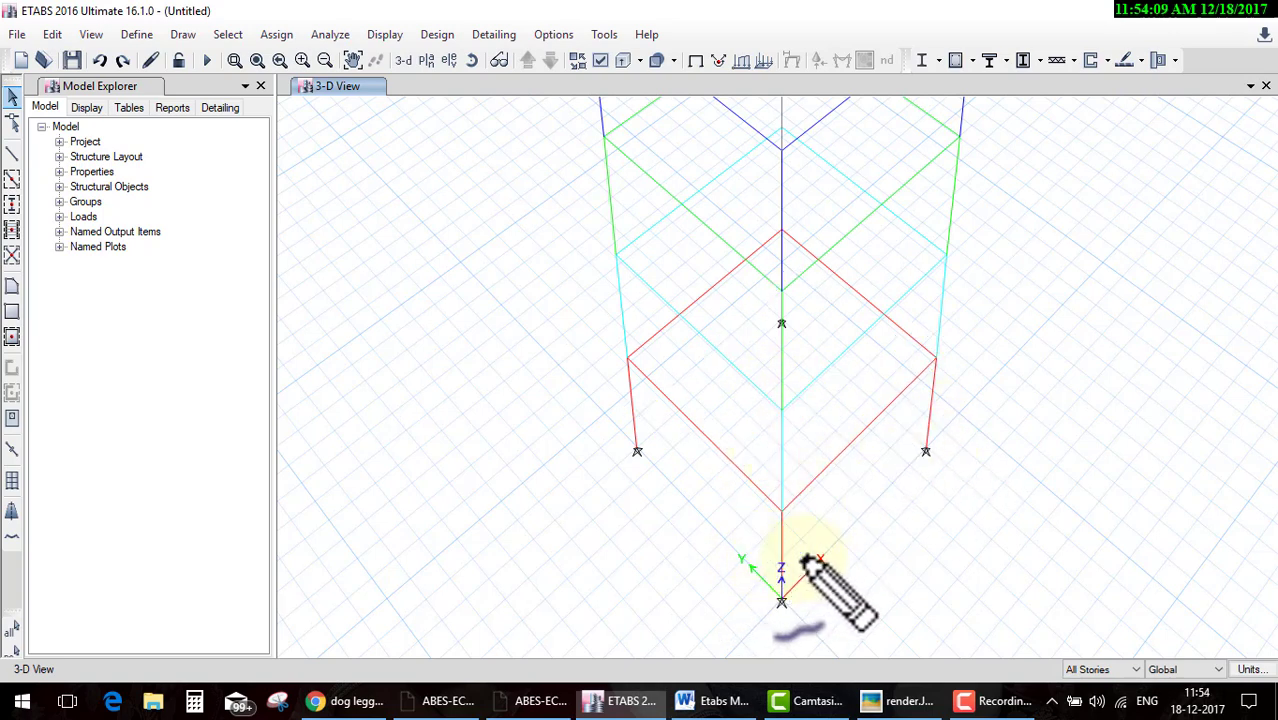
Sketch the dog-legged flights, landing and step lines up the tower, then clear the sketches
mouse_move(778, 598)
mouse_down()
mouse_move(741, 553)
mouse_move(934, 445)
mouse_up()
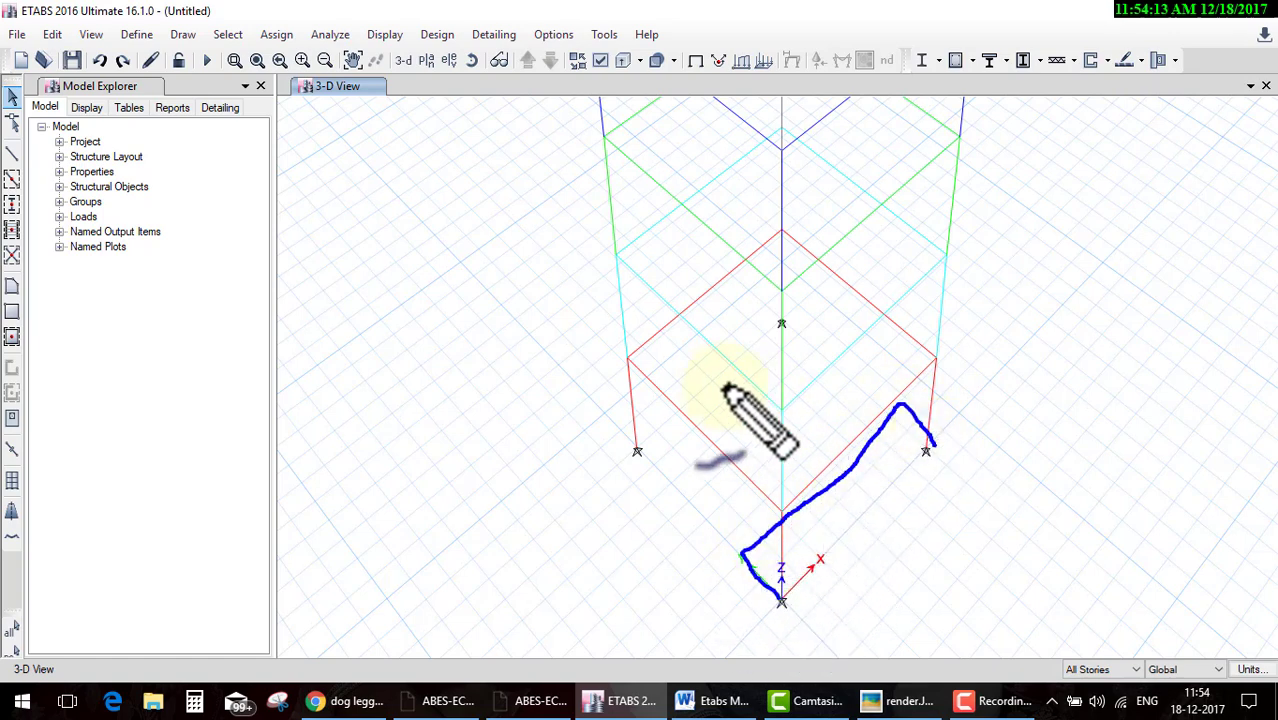
mouse_move(636, 406)
mouse_down()
mouse_move(672, 431)
mouse_move(760, 372)
mouse_move(805, 284)
mouse_move(783, 262)
mouse_up()
drag(670, 432, 738, 562)
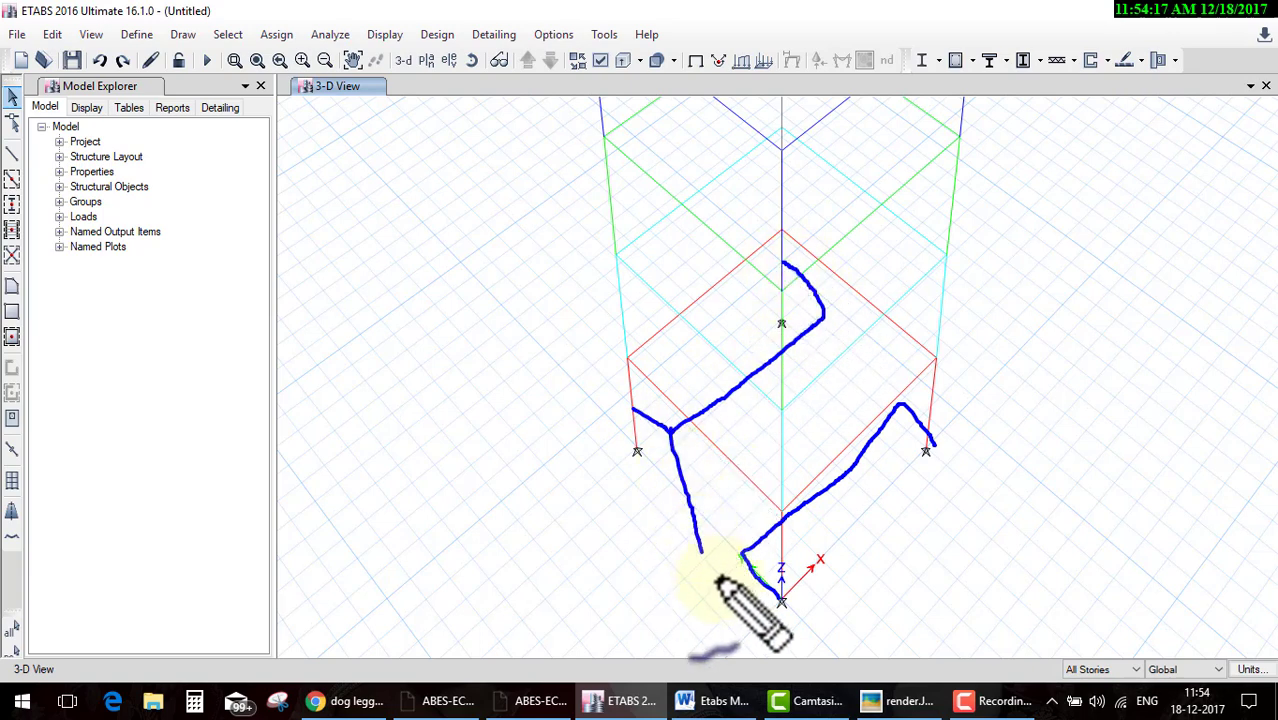
drag(713, 408, 776, 522)
drag(683, 449, 728, 452)
drag(670, 510, 748, 484)
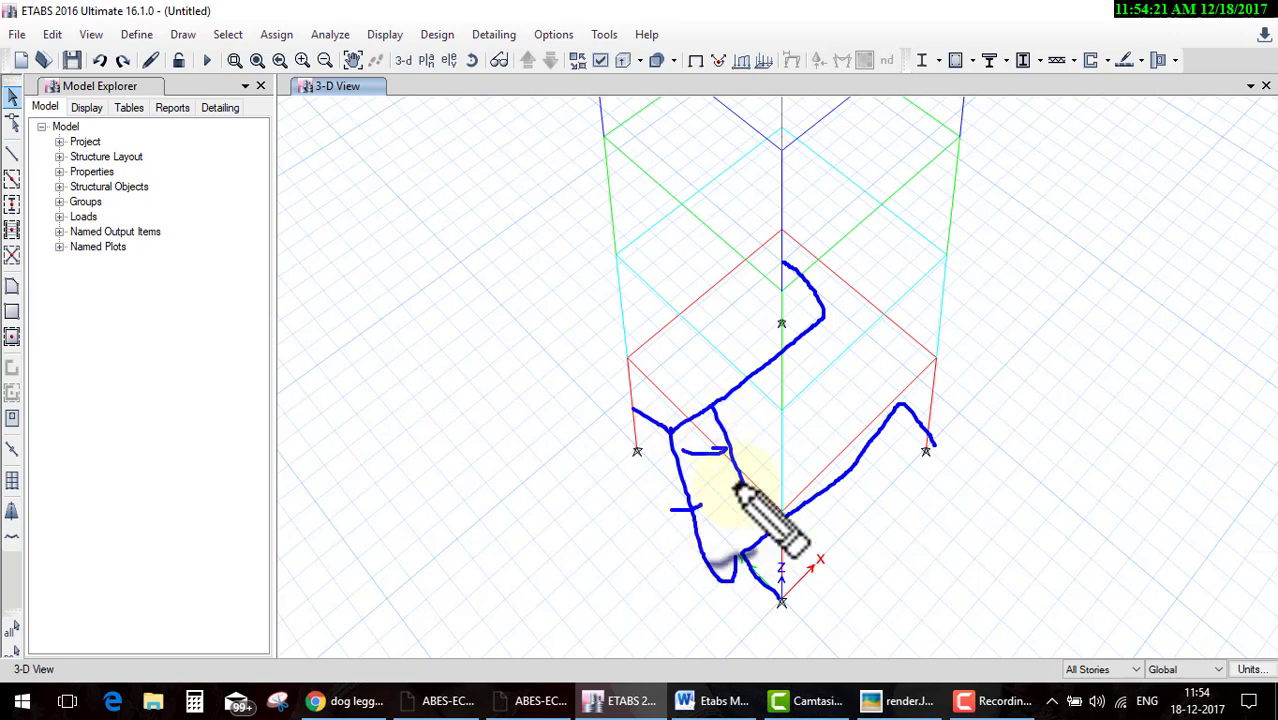
drag(705, 526, 770, 510)
drag(738, 555, 835, 508)
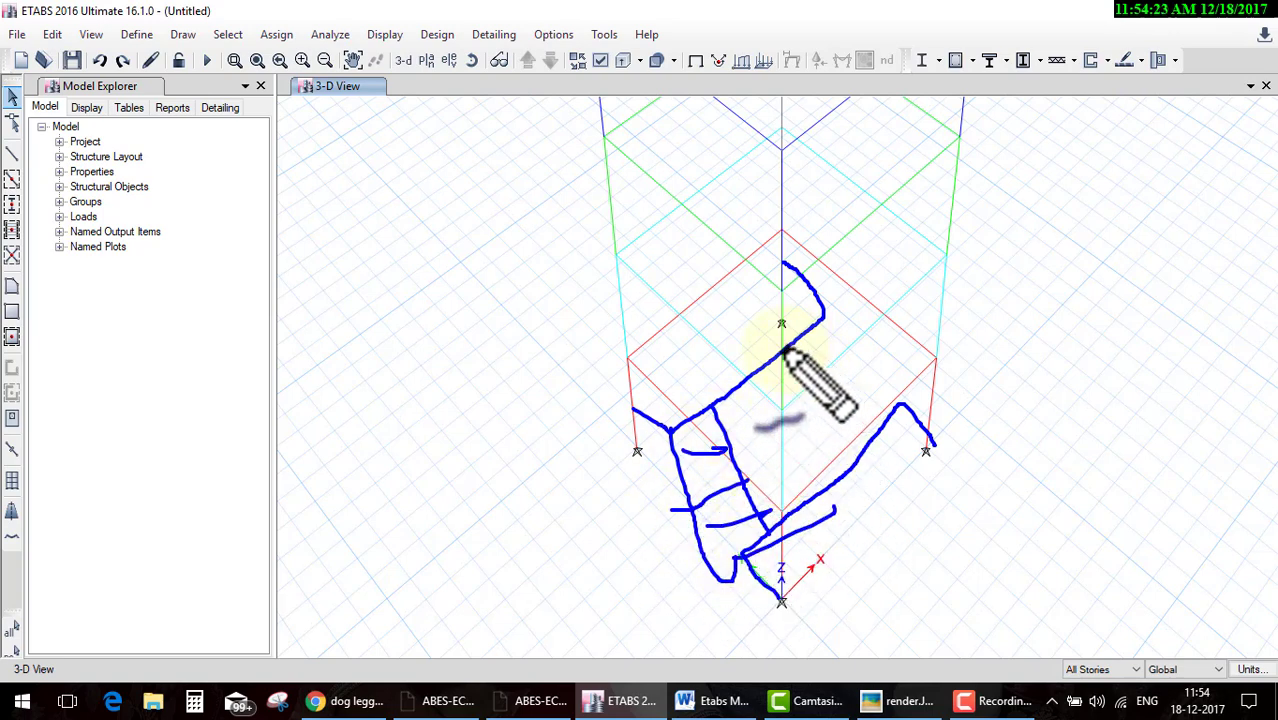
drag(792, 318, 871, 211)
drag(833, 322, 923, 205)
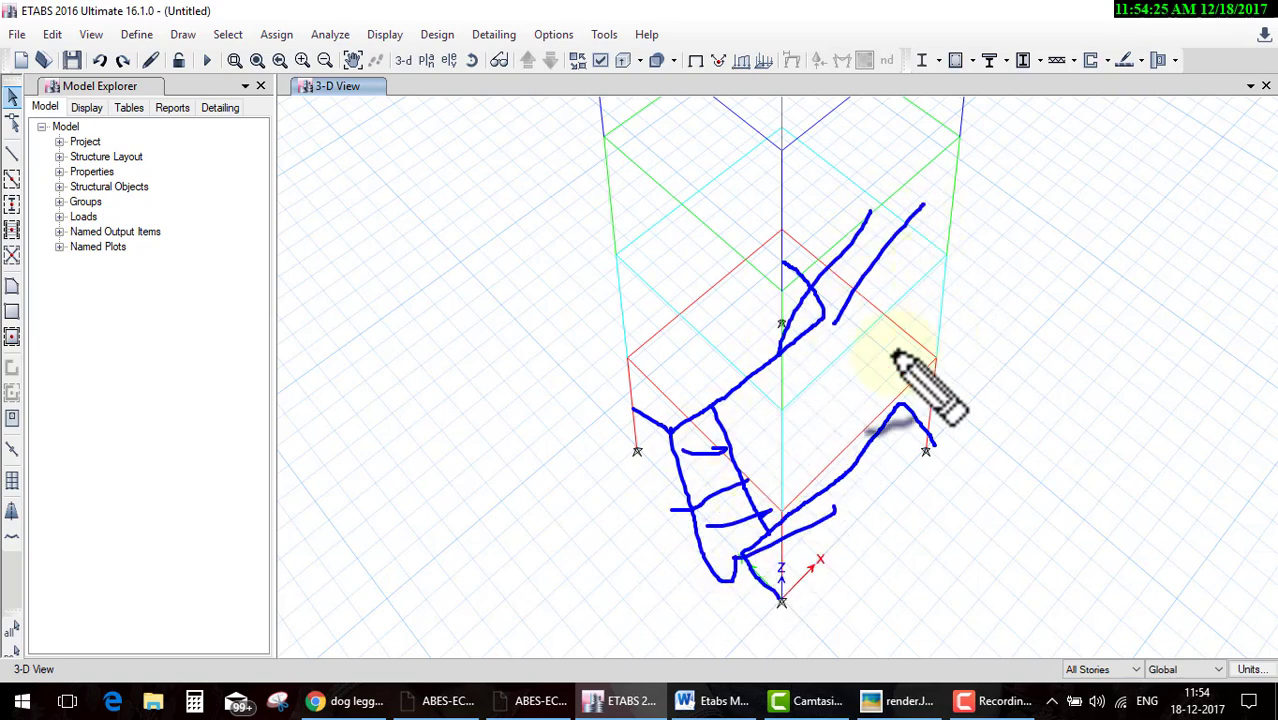
key(Escape)
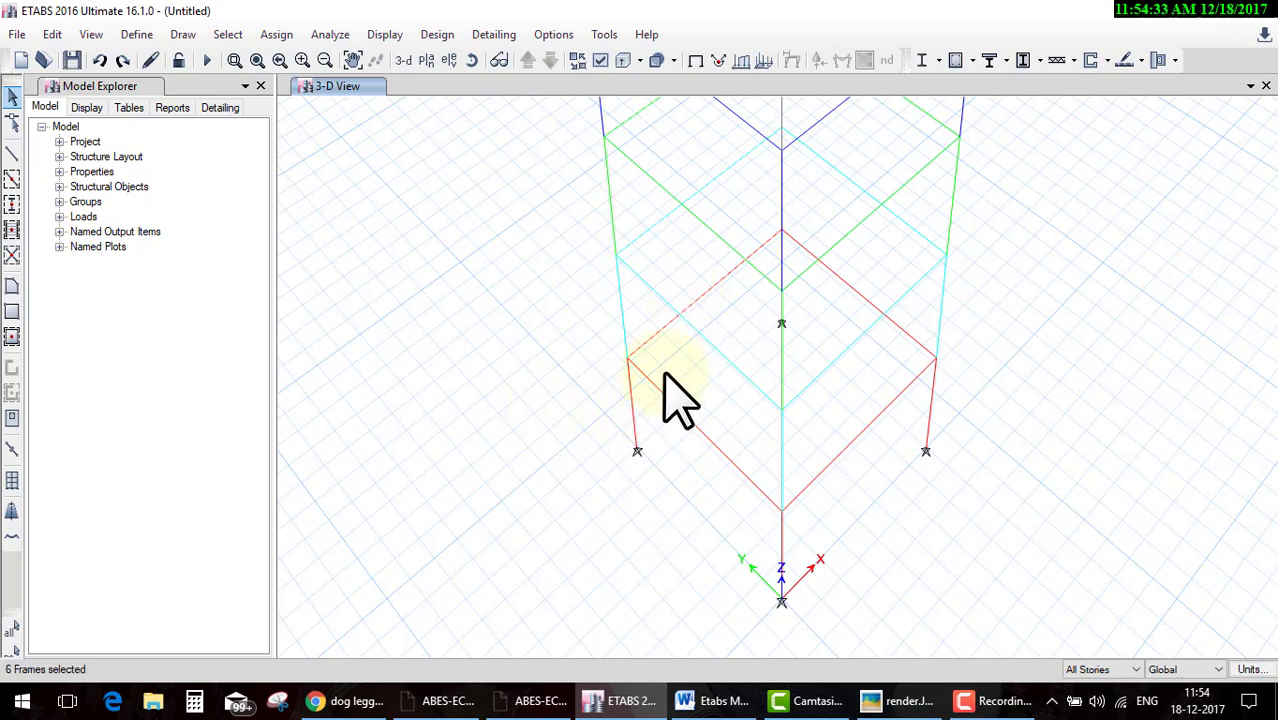
Copy and paste the stair-bay frames, move the Paste Coordinates dialog aside, and annotate the offset
key(ctrl+c)
key(ctrl+v)
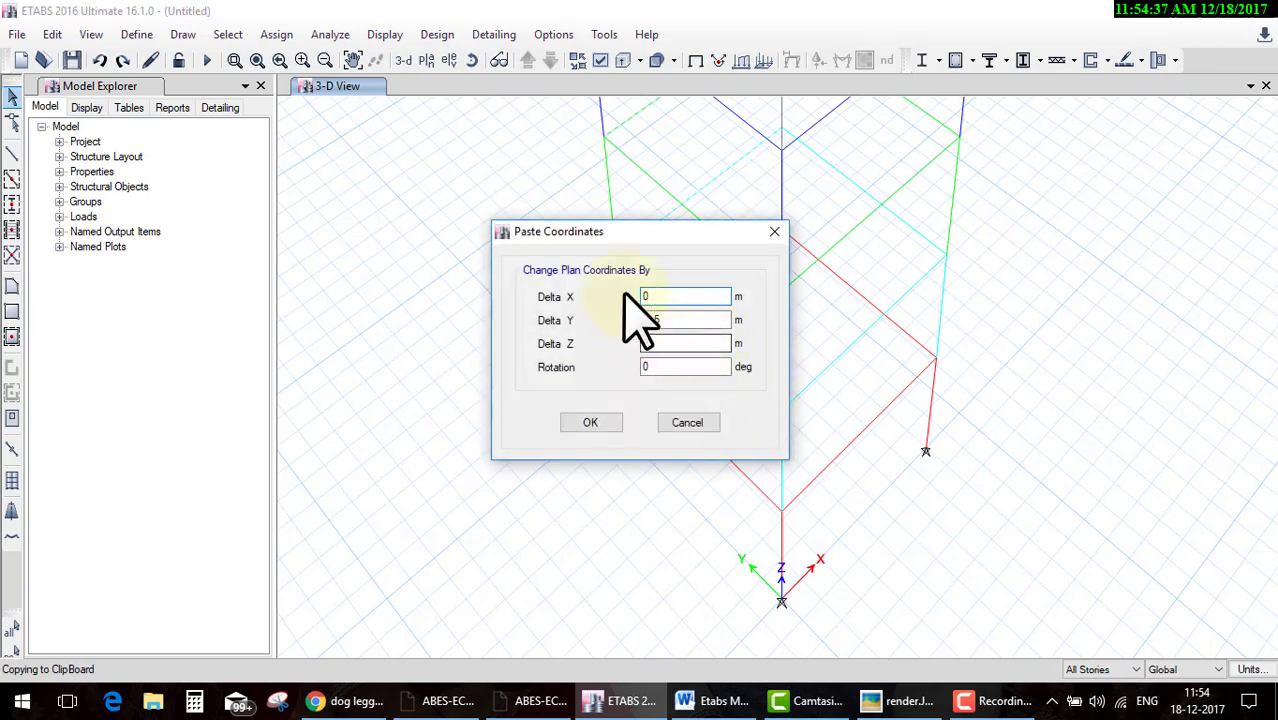
drag(638, 238, 354, 168)
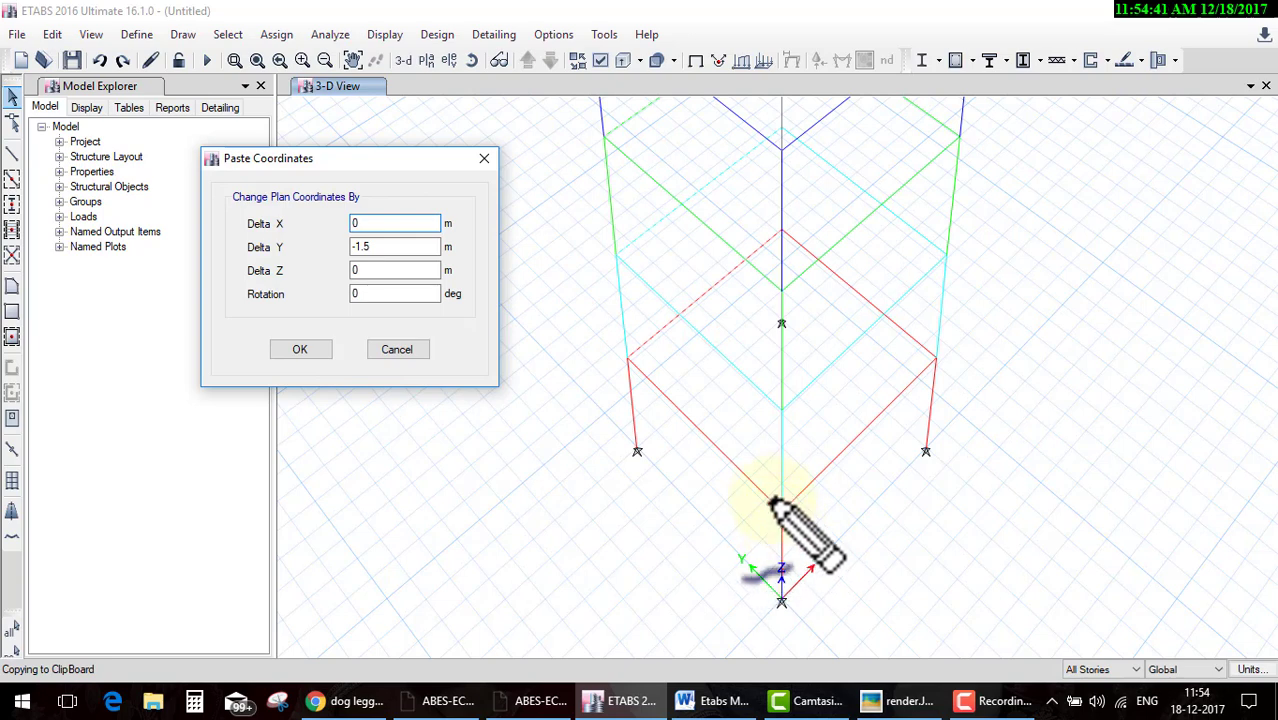
mouse_move(770, 480)
mouse_down()
mouse_move(740, 540)
mouse_move(793, 542)
mouse_move(736, 585)
mouse_move(785, 604)
mouse_up()
drag(682, 600, 718, 597)
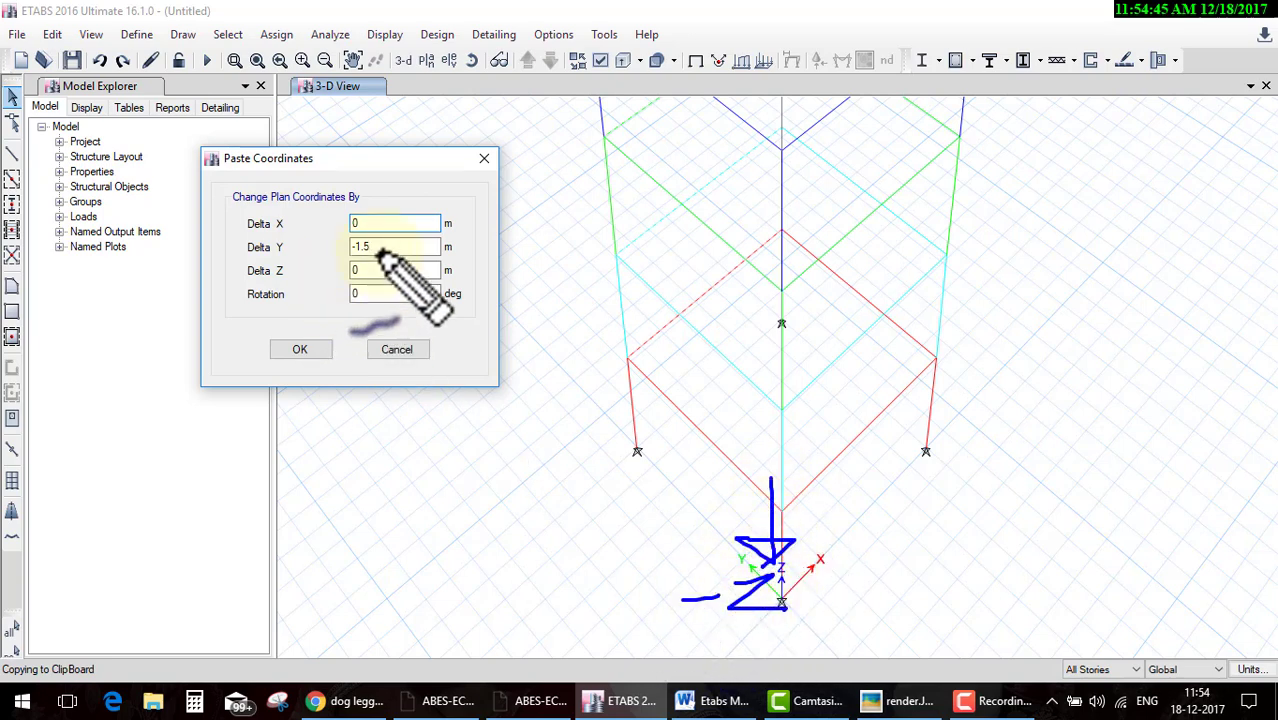
key(Escape)
text(-1.5)
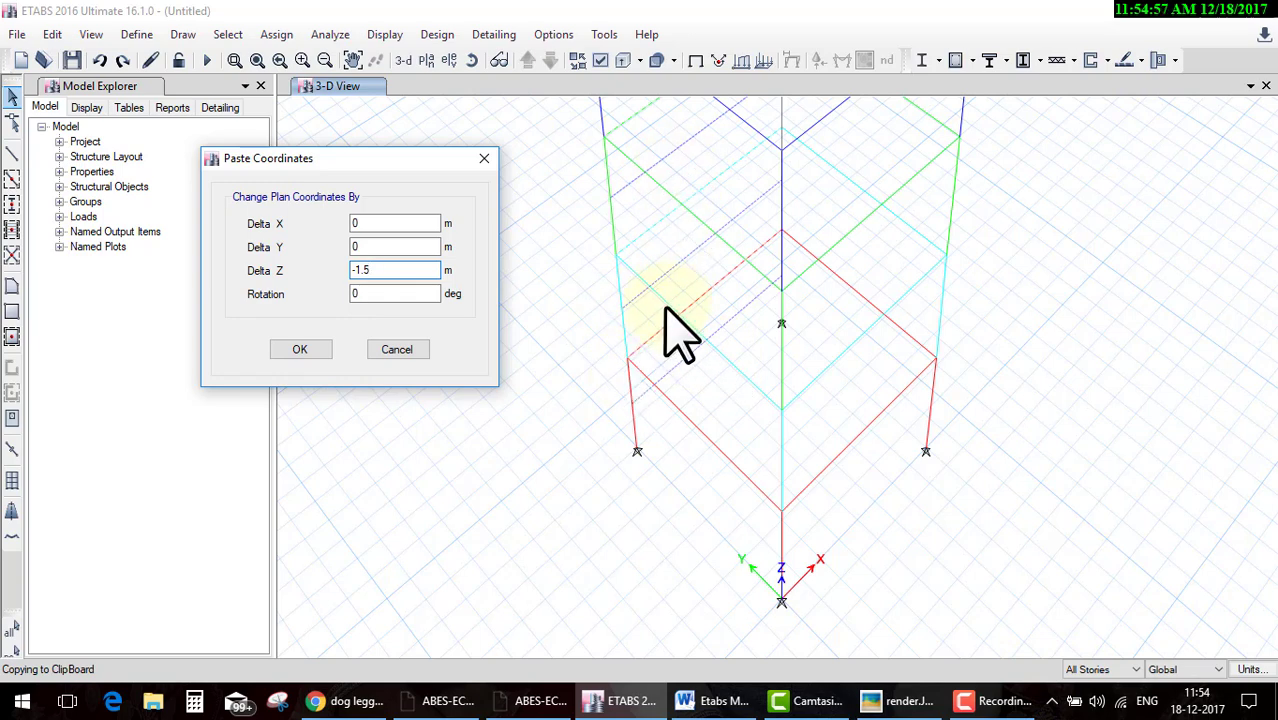
Cancel the paste offset without placing a copy and bring up the story scope list
click(1105, 672)
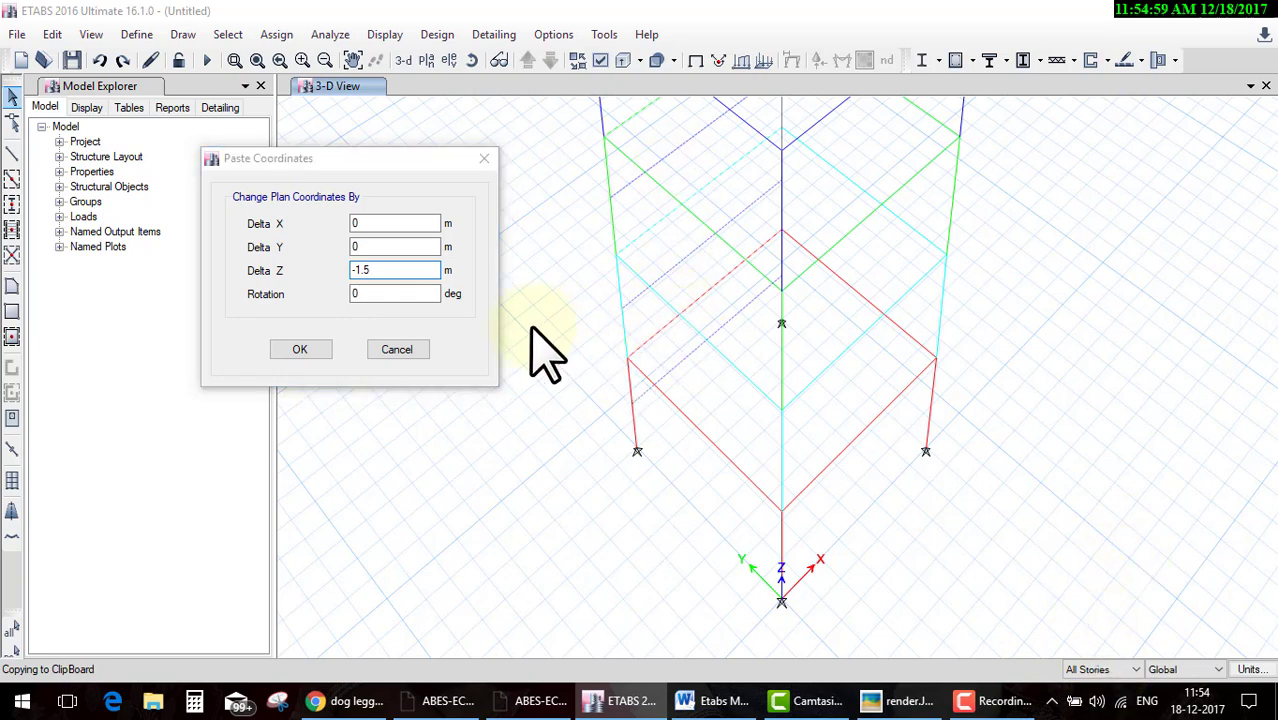
click(397, 349)
click(1105, 669)
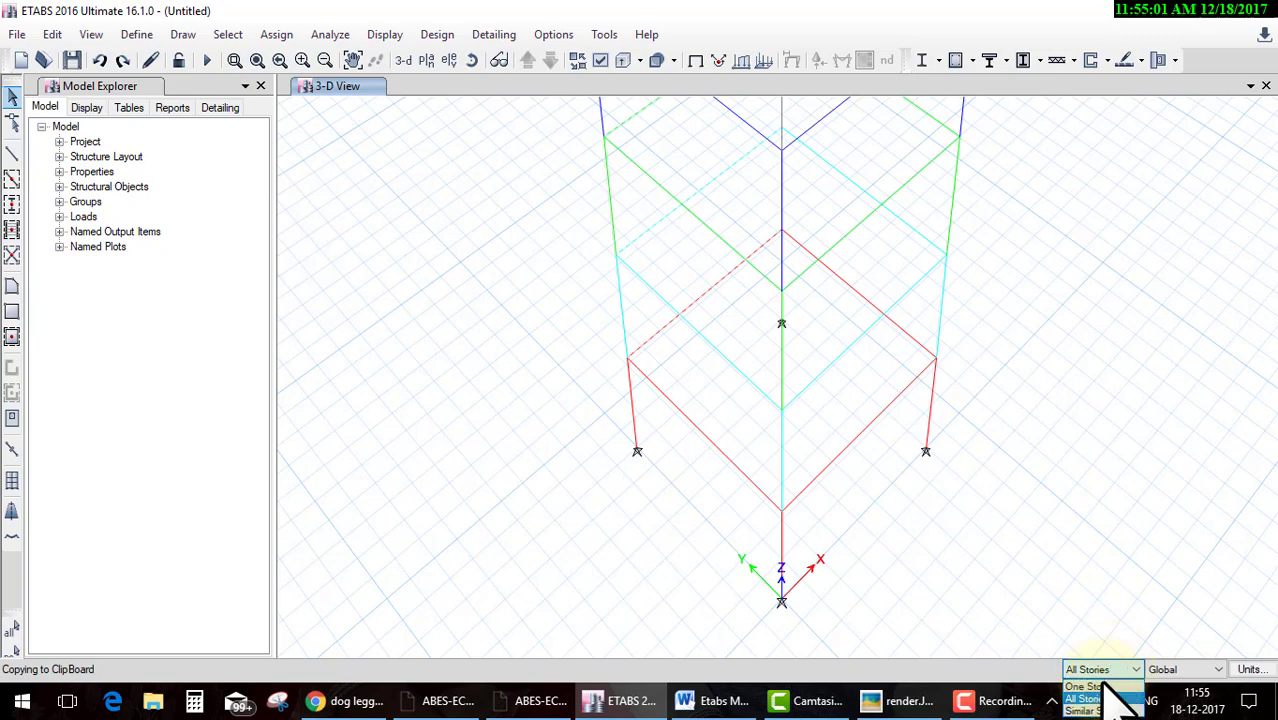
Limit edits to One Story in the status-bar selector, then cancel a first paste attempt
click(1105, 700)
key(ctrl+v)
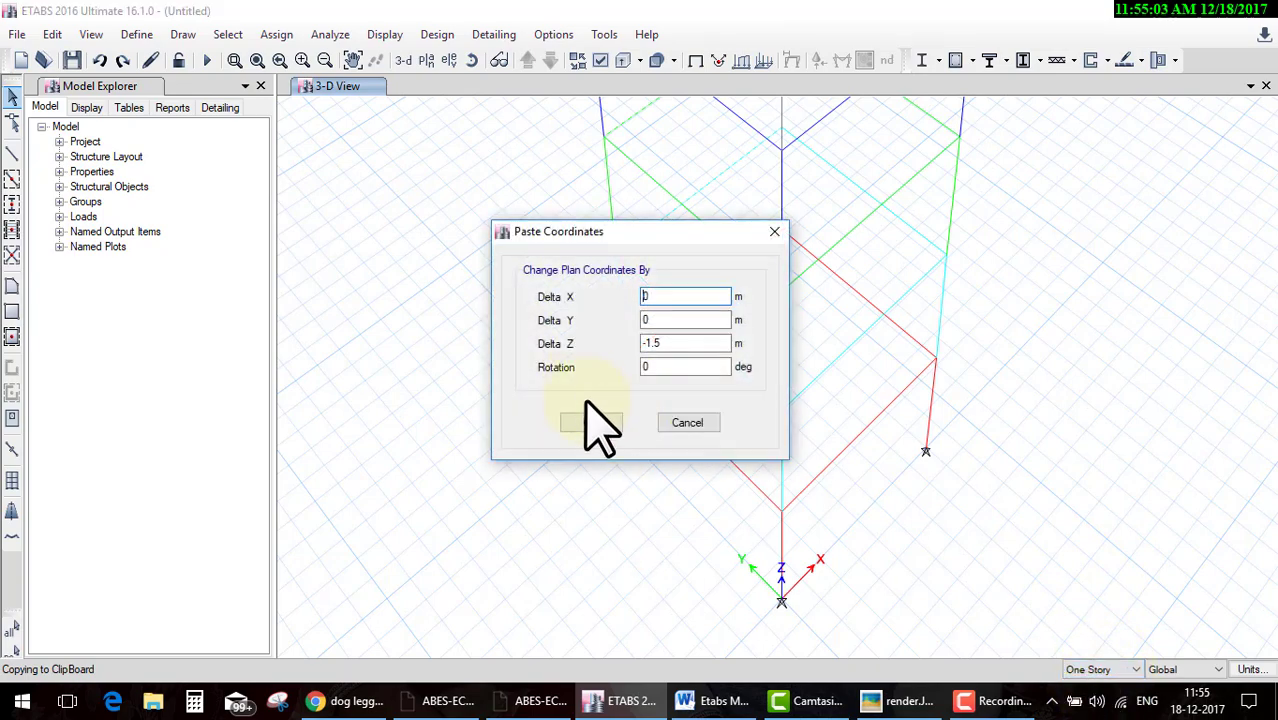
drag(660, 237, 375, 192)
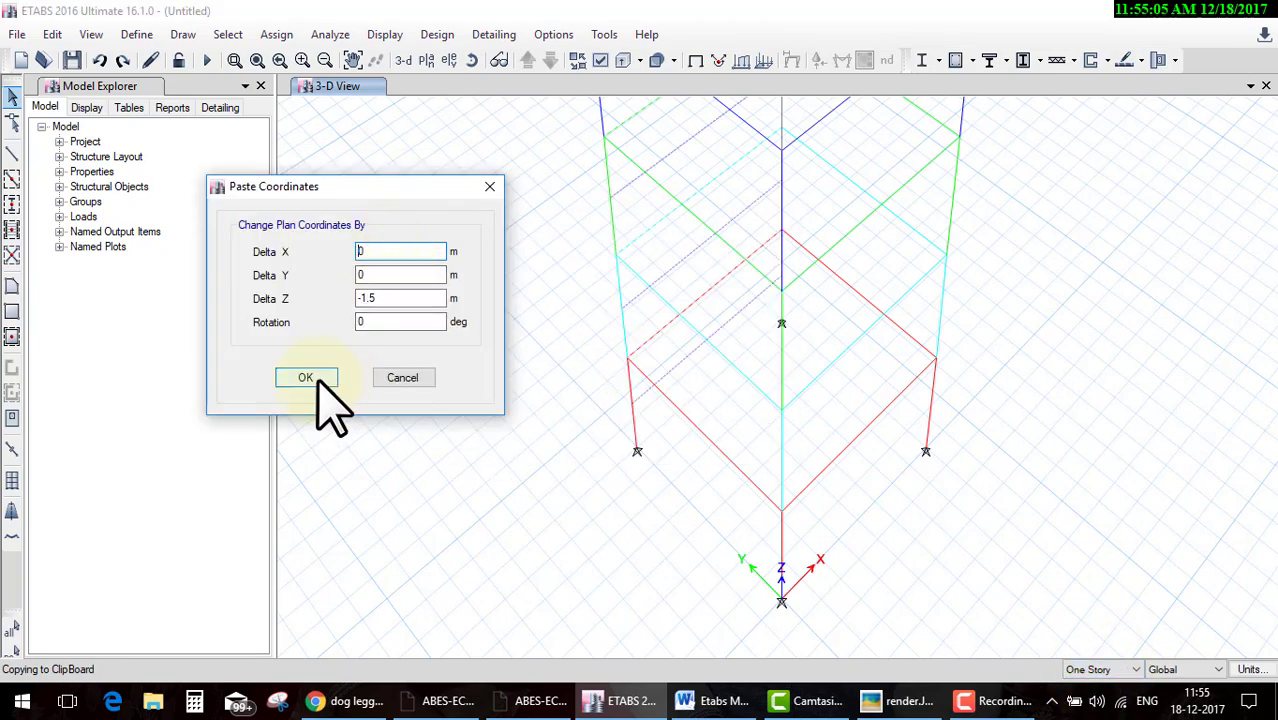
click(403, 379)
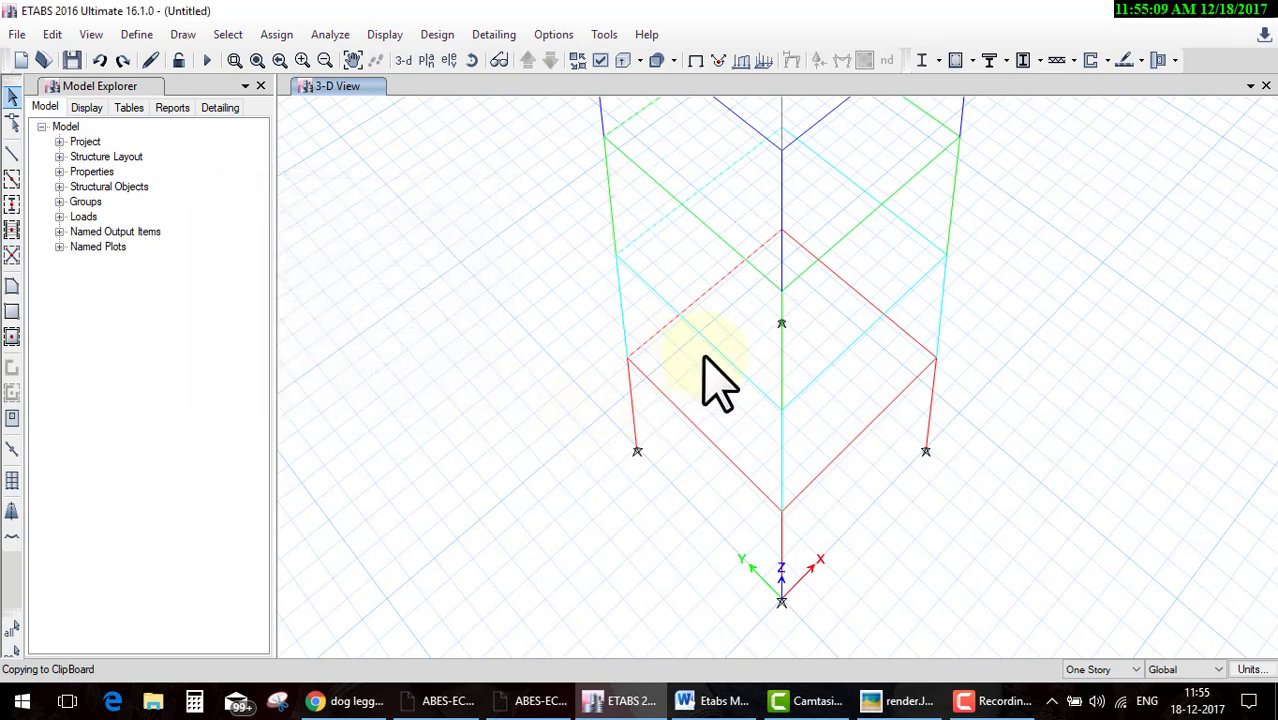
Select the red bottom-story beam and paste a copy offset 1.5 m lower
click(697, 303)
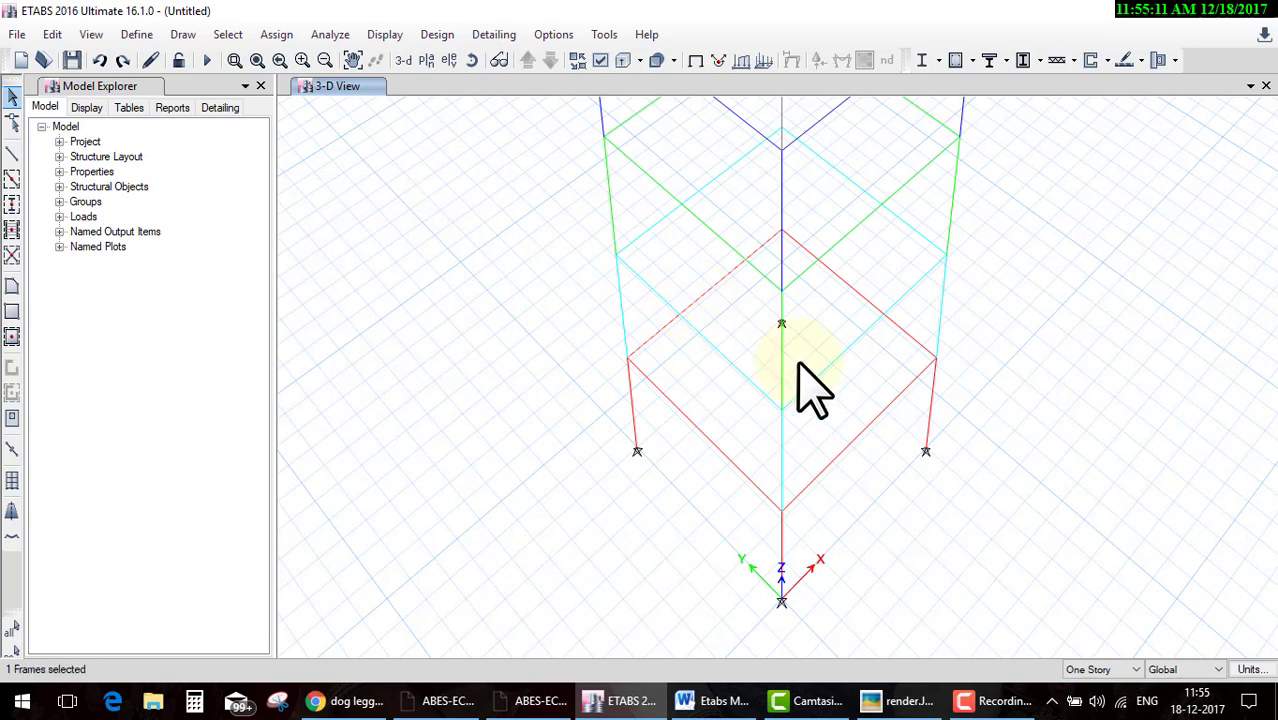
key(ctrl+v)
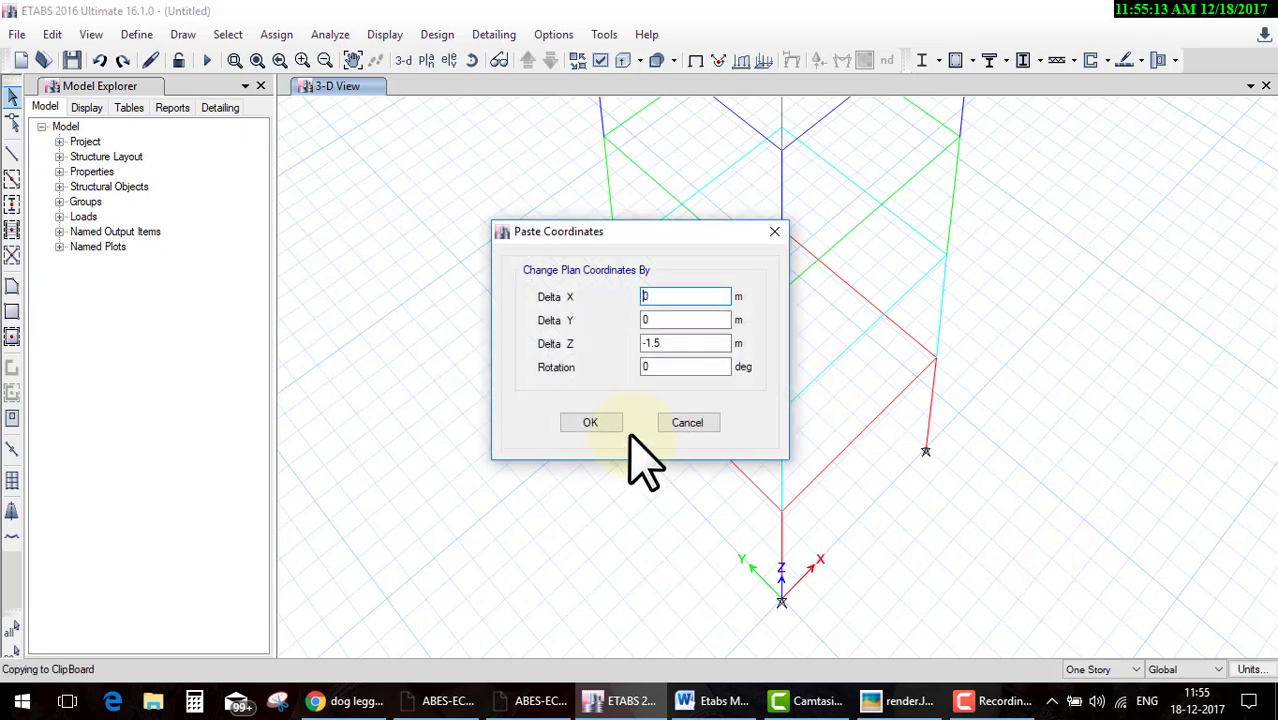
drag(645, 234, 351, 184)
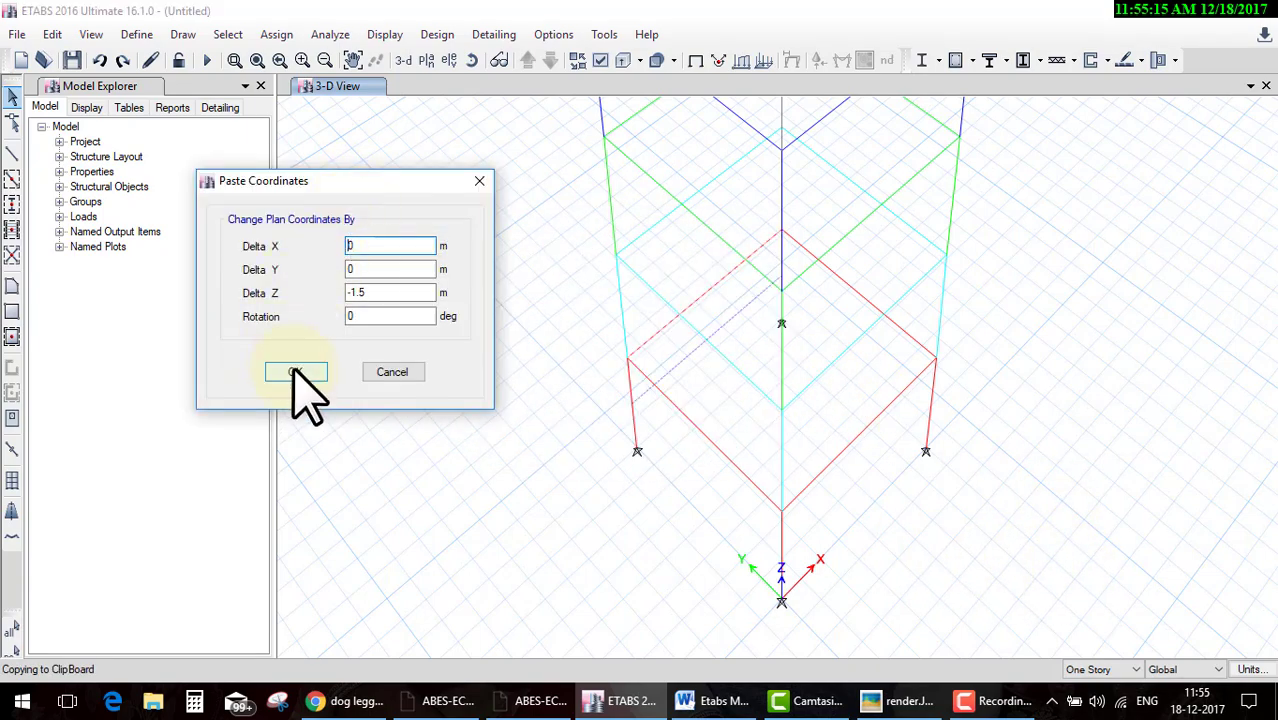
click(295, 372)
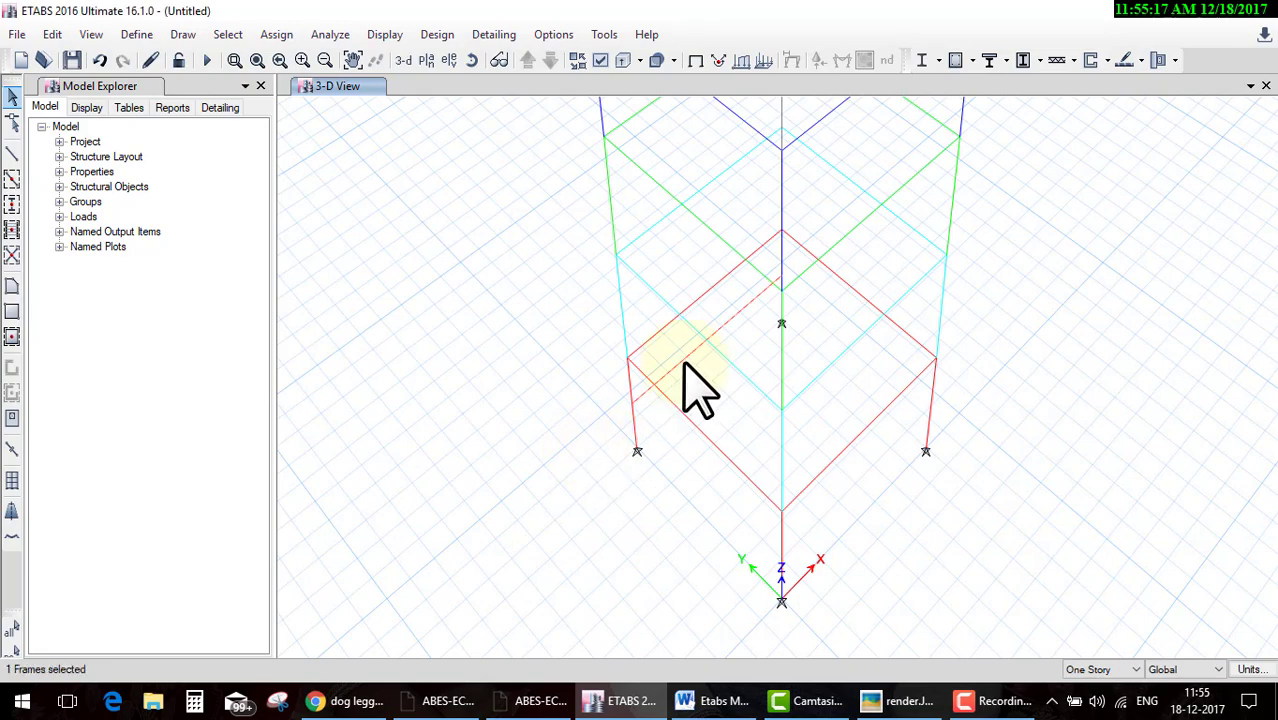
Paste the beam again, annotating the bottom-story beam and stair direction, and re-enter the offset value
key(ctrl+v)
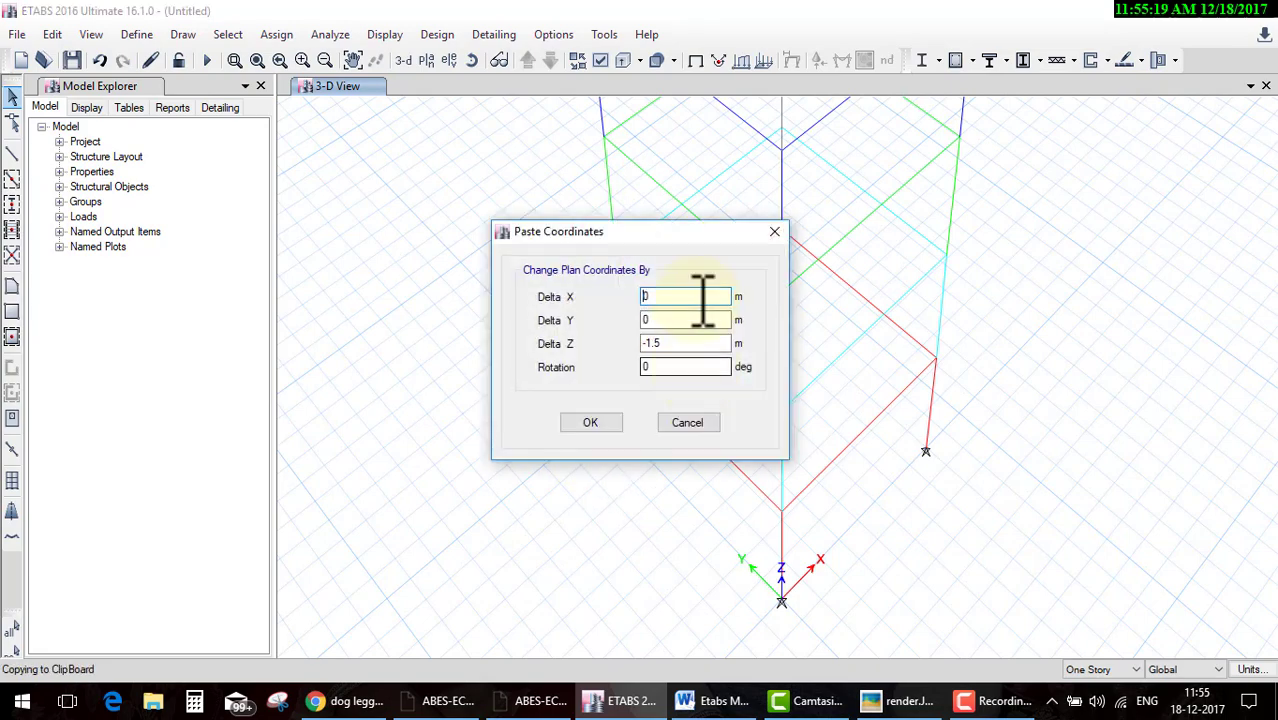
drag(700, 229, 380, 225)
key(ctrl+shift+d)
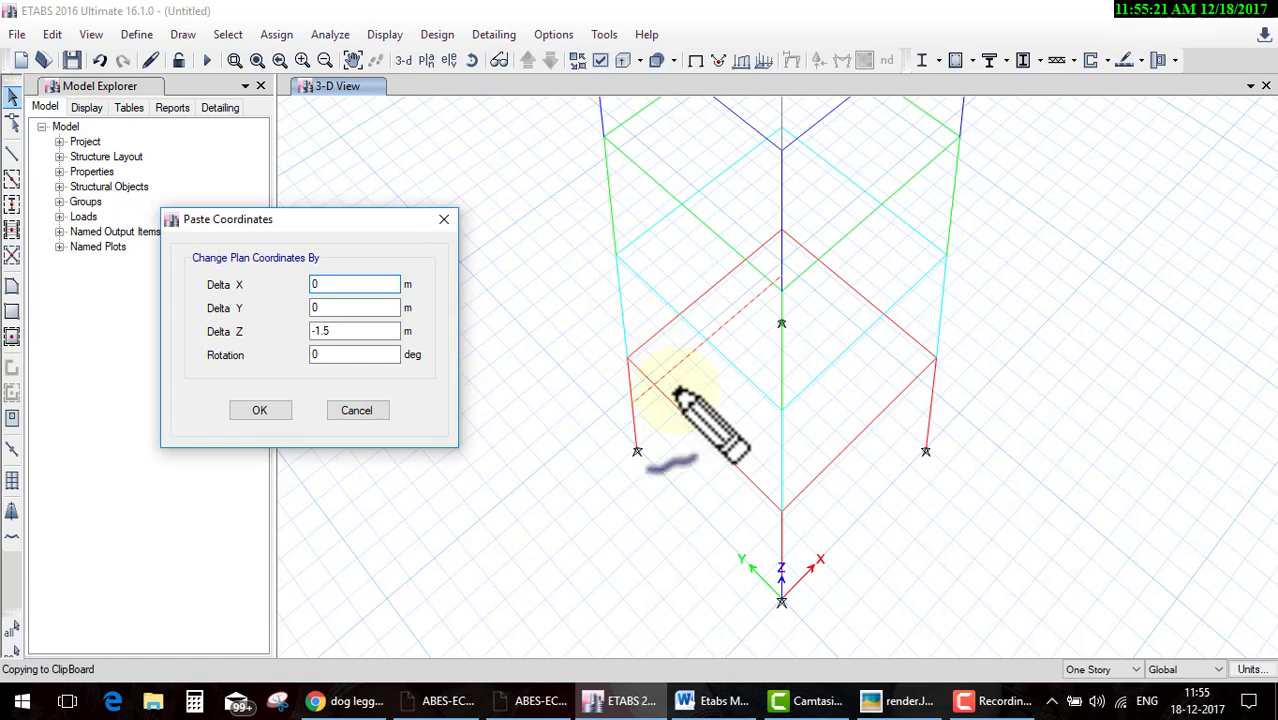
drag(633, 403, 797, 375)
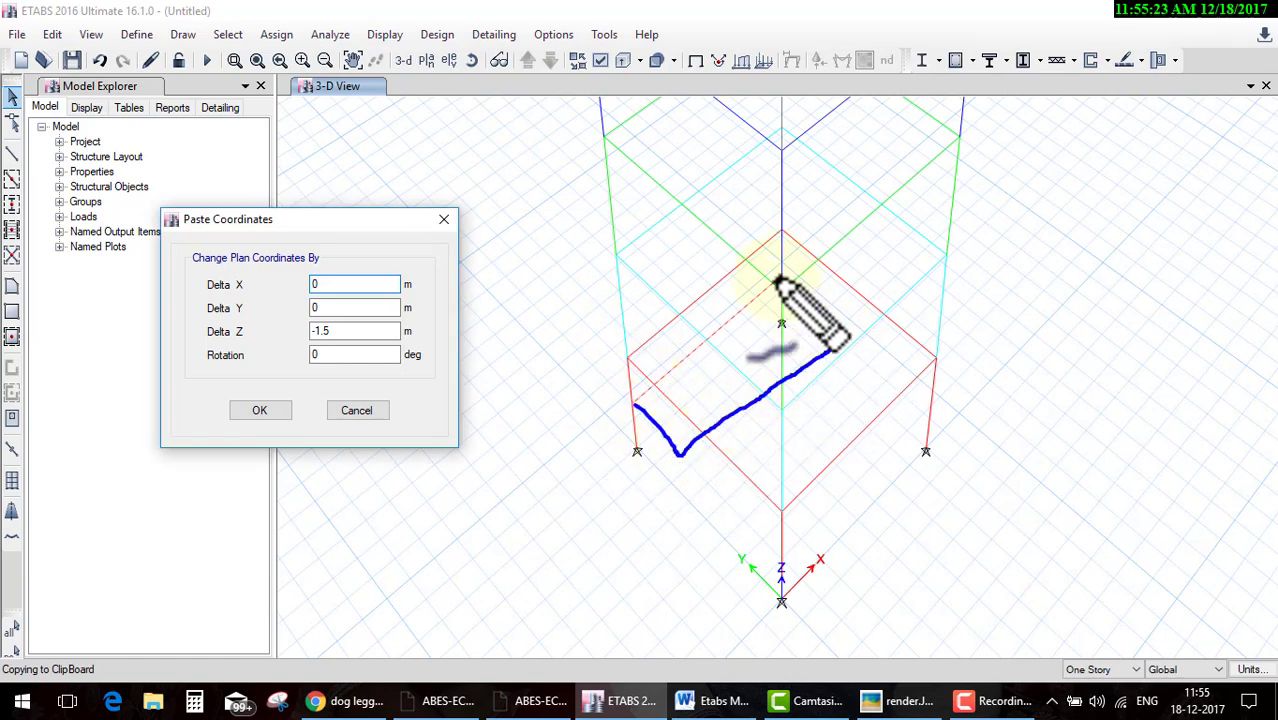
drag(765, 268, 838, 352)
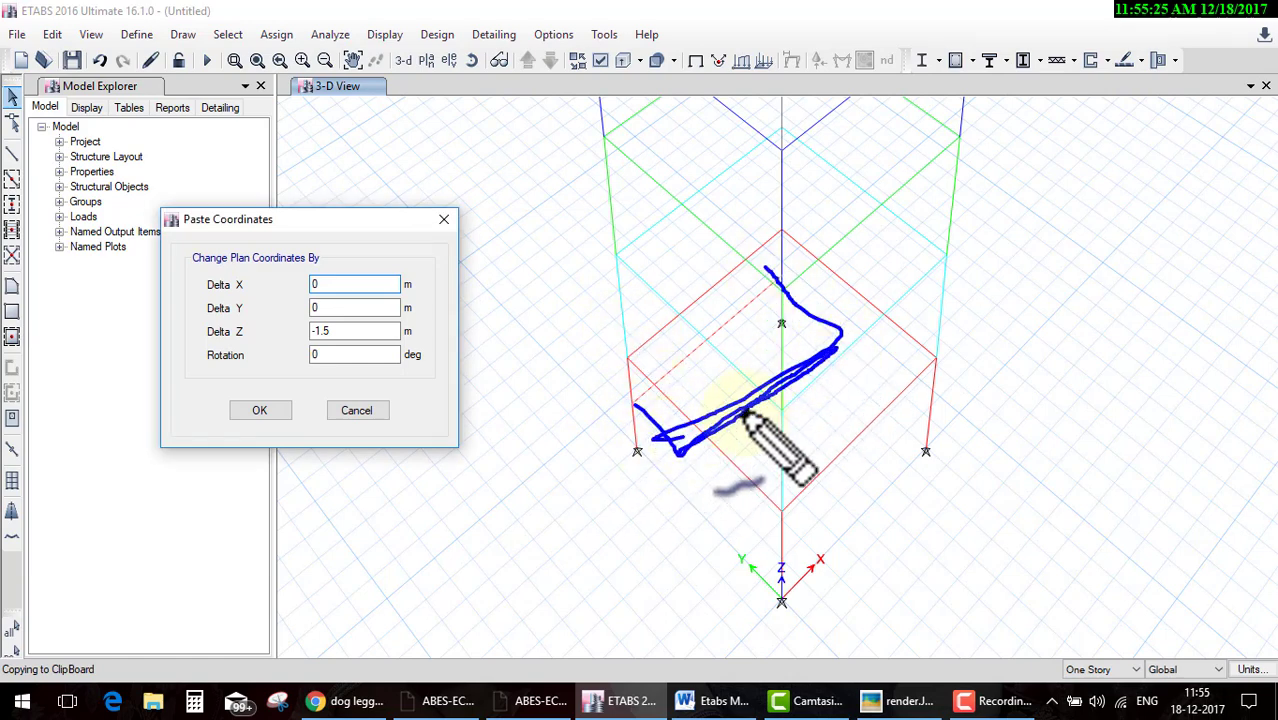
key(ctrl+shift+d)
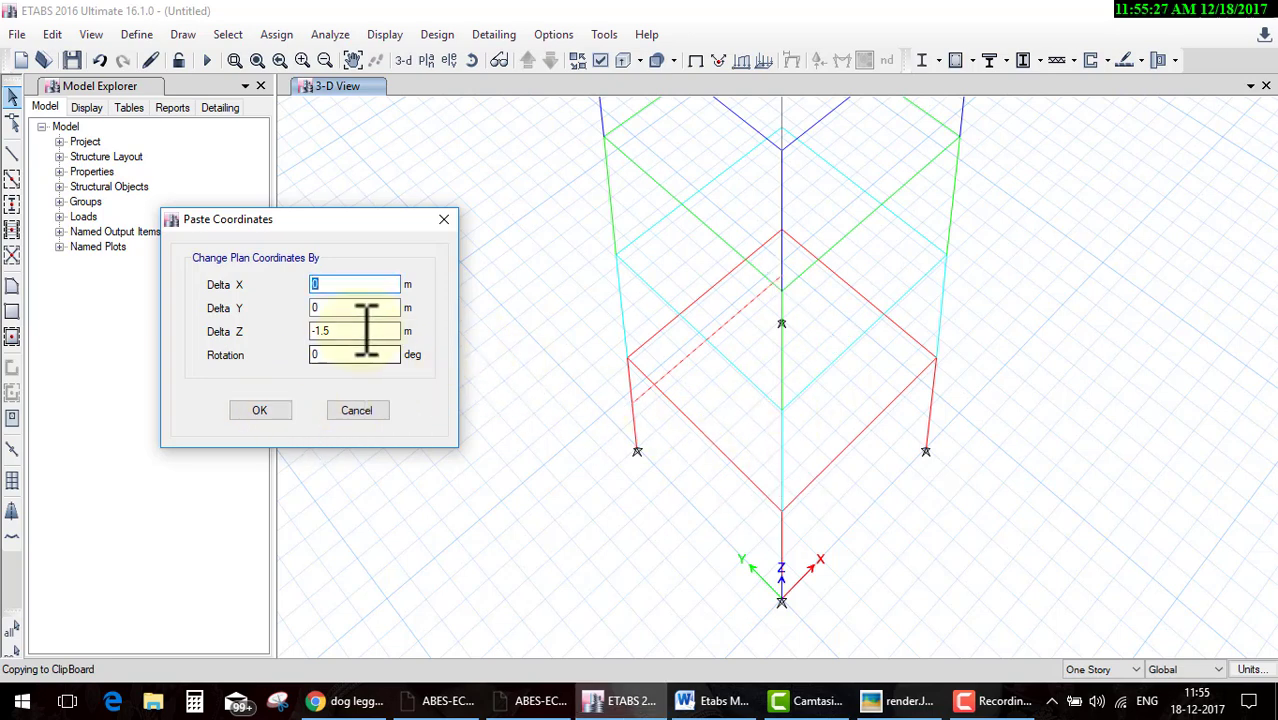
drag(365, 330, 265, 320)
text(0)
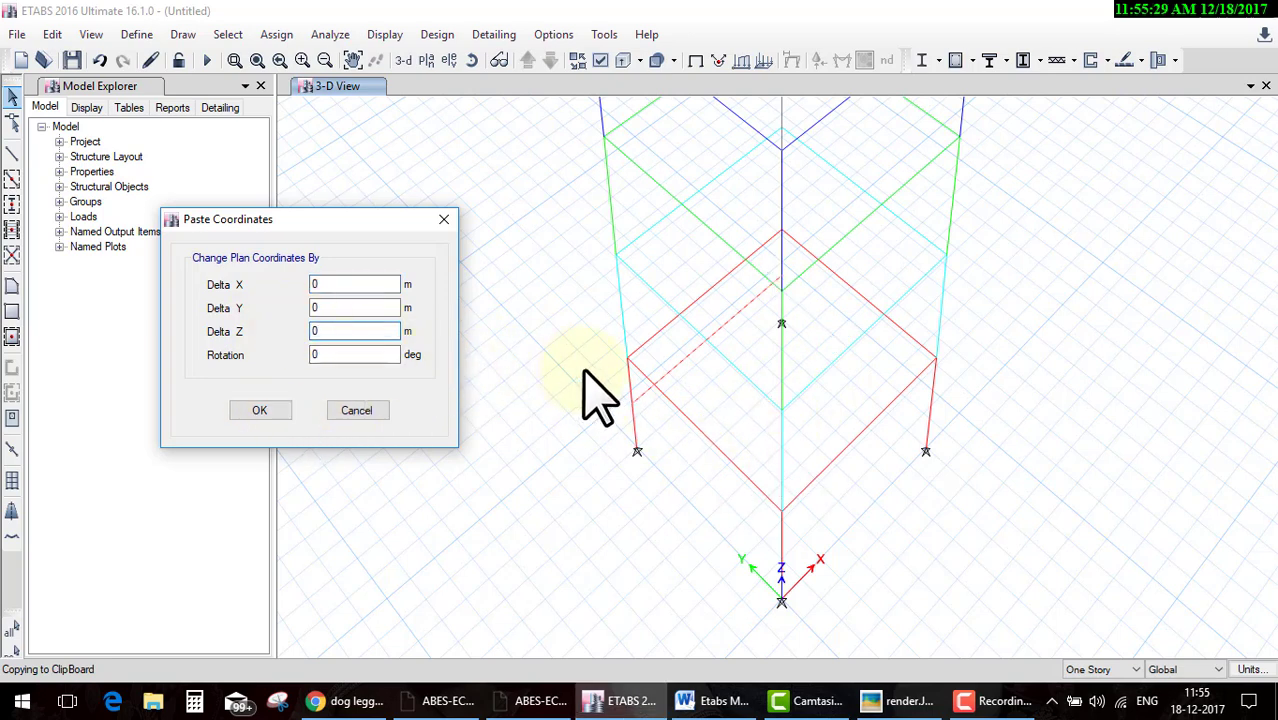
Sketch an arrow annotation over the bottom story, adjust the offset, then cancel this paste
key(ctrl+shift+d)
mouse_move(700, 346)
mouse_down()
mouse_move(733, 383)
mouse_move(749, 357)
mouse_up()
mouse_move(746, 412)
mouse_down()
mouse_move(776, 394)
mouse_move(800, 402)
mouse_move(818, 382)
mouse_up()
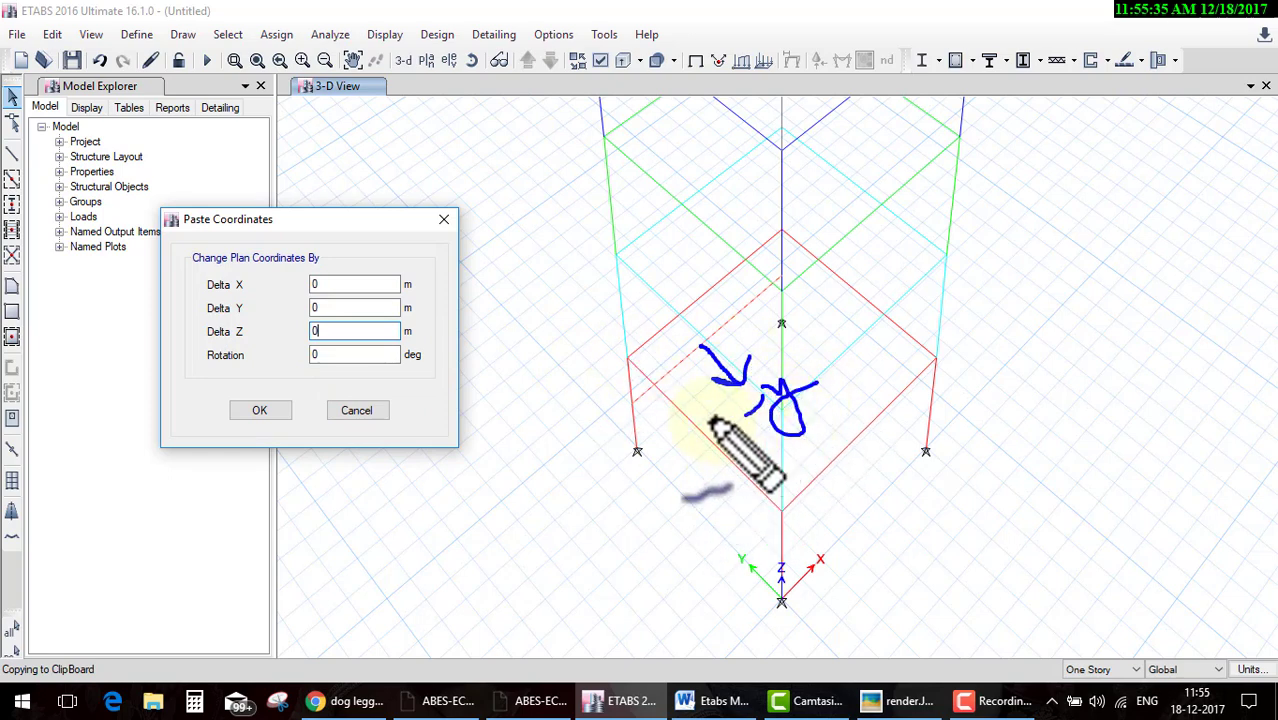
key(ctrl+shift+d)
text(-1)
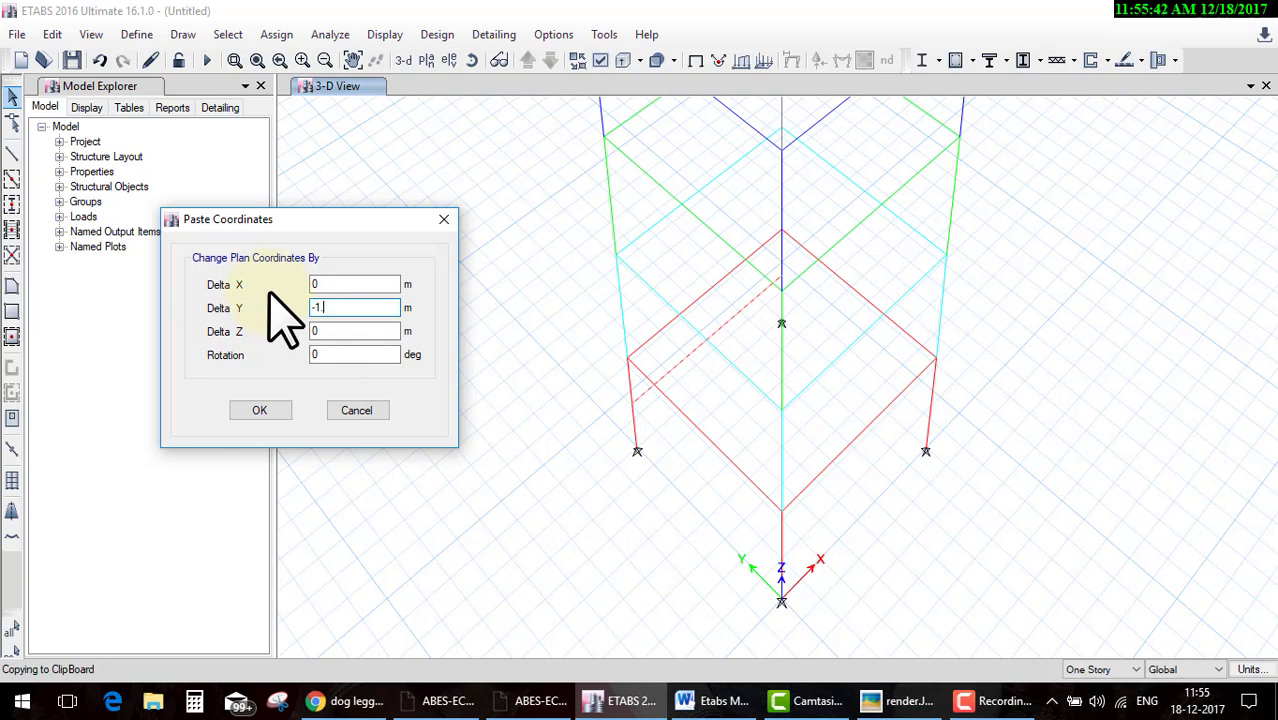
text(5)
click(370, 413)
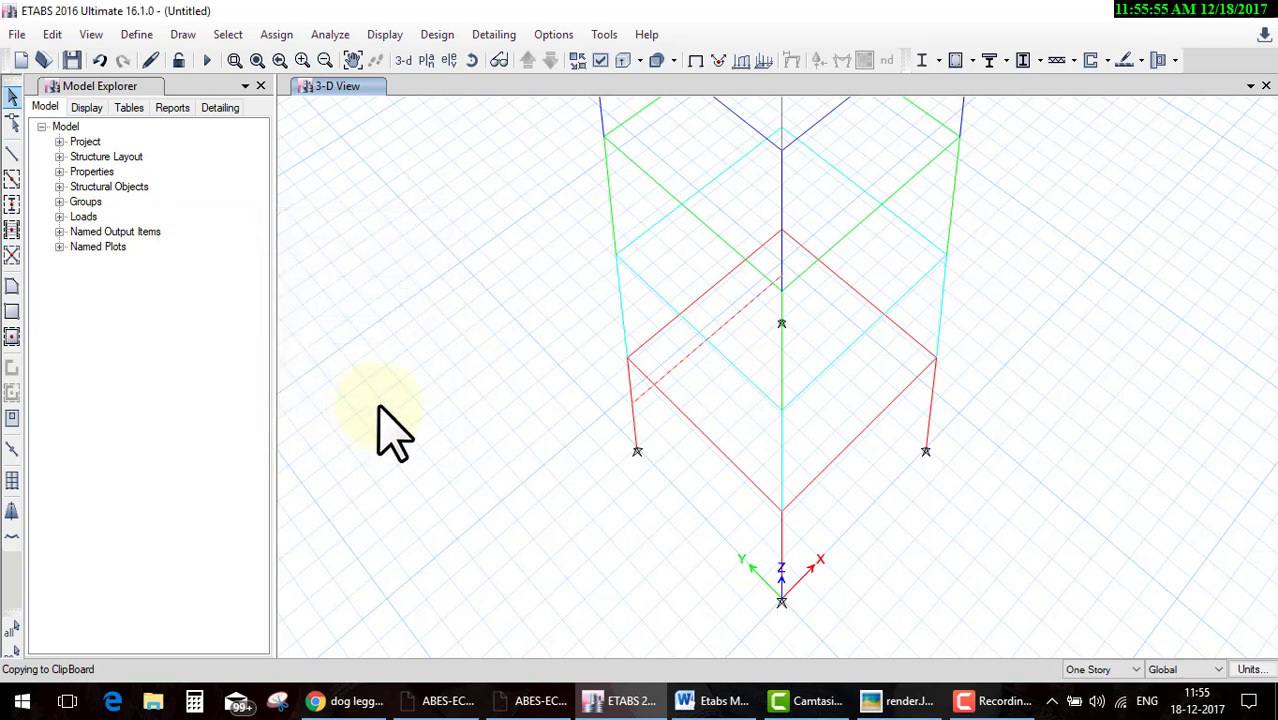
Replicate the selected top-bay line once with dx 0 and dy -1.5 m
key(ctrl+r)
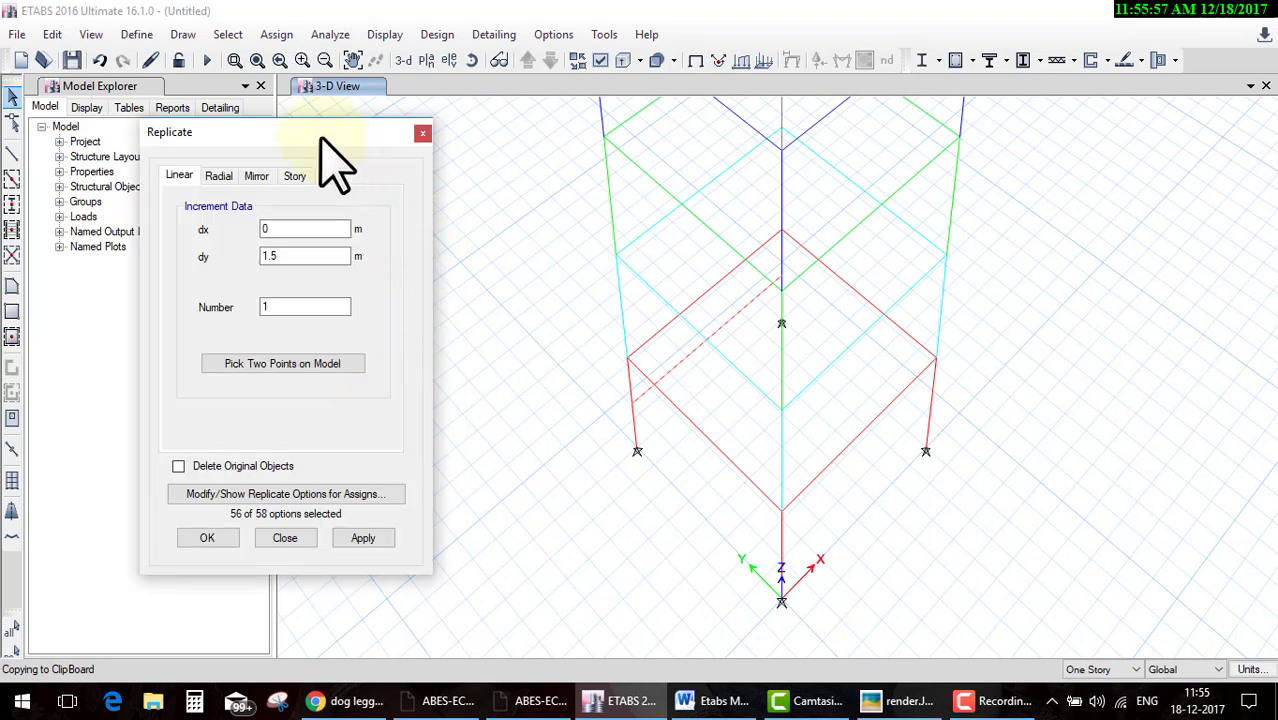
click(158, 145)
text(-15)
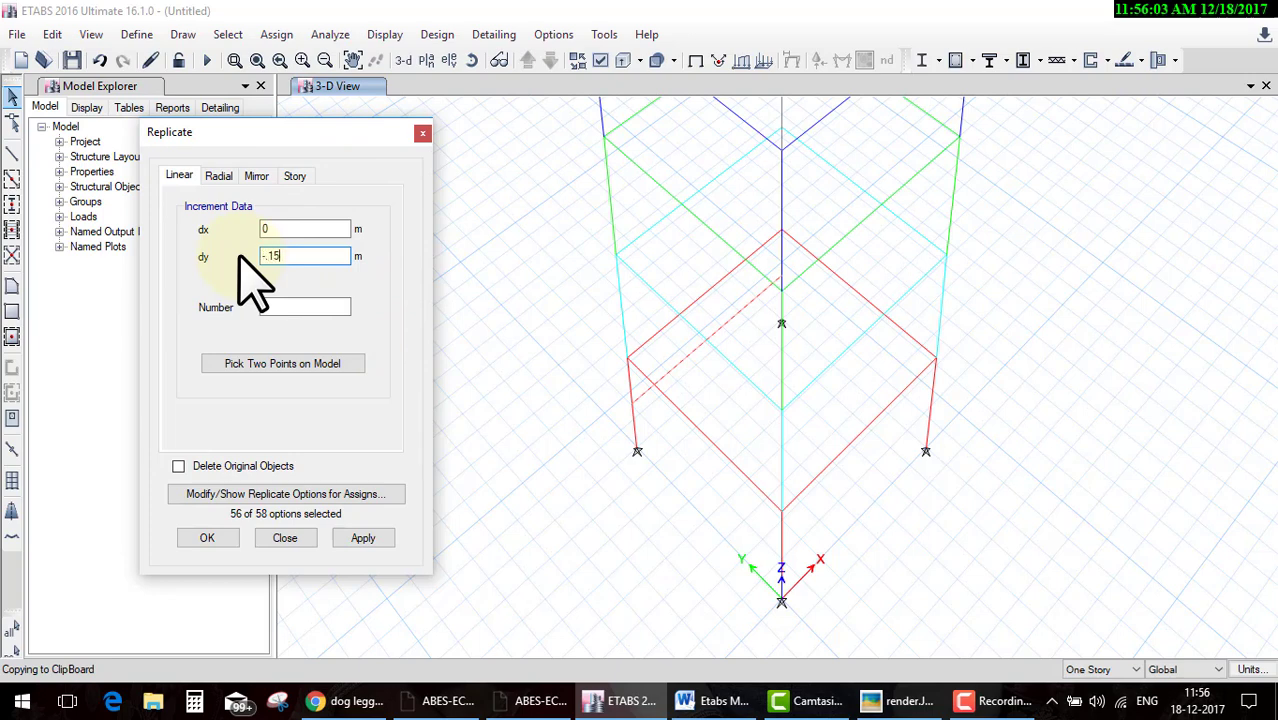
click(230, 540)
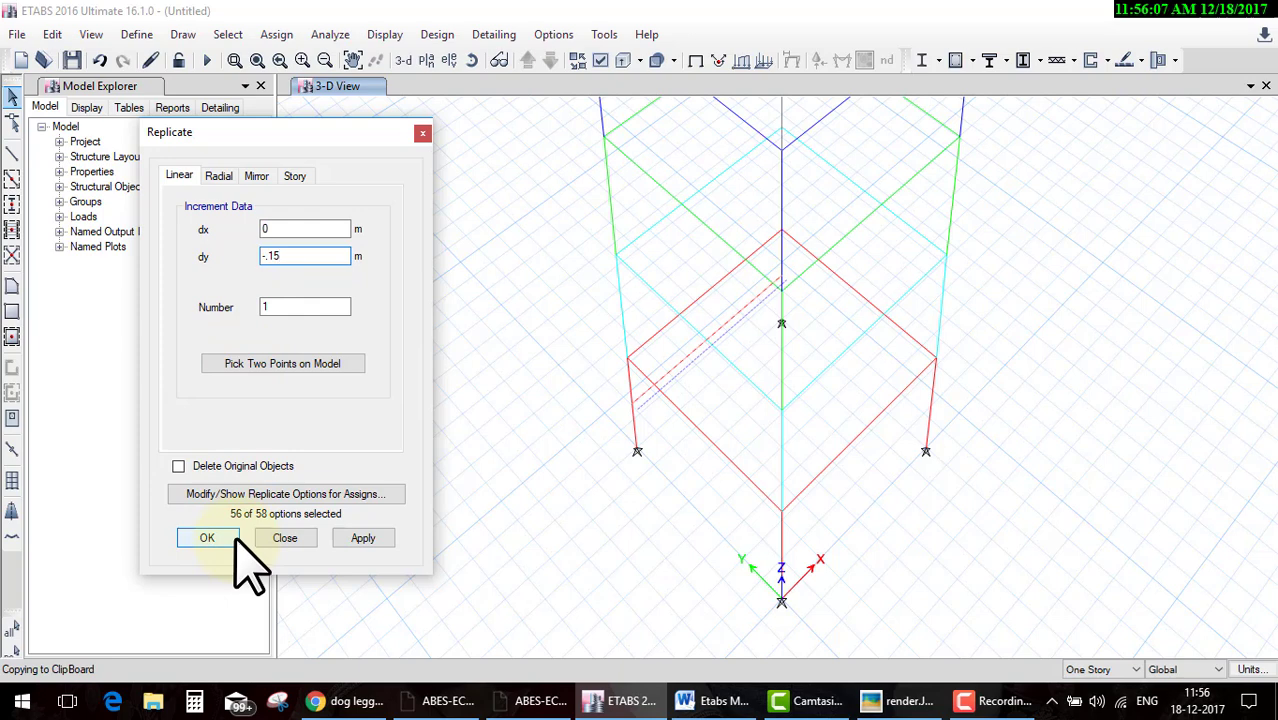
click(322, 258)
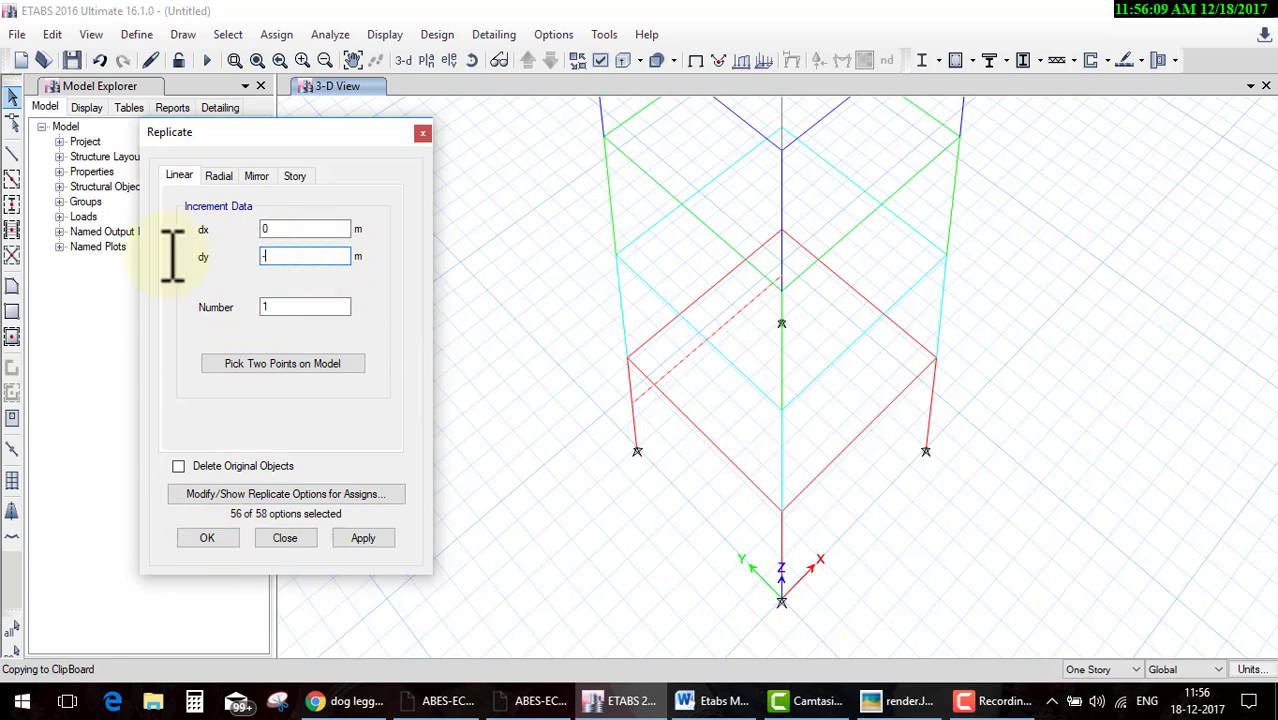
text(1.5)
click(201, 537)
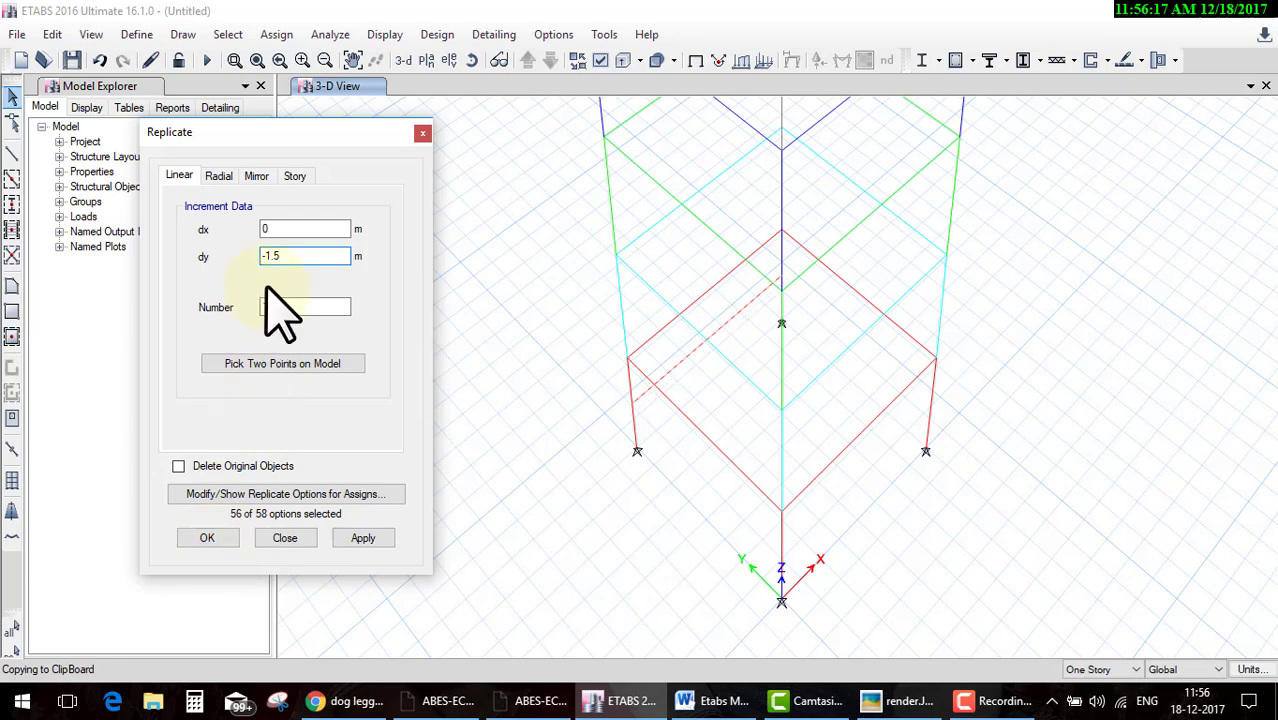
key(Escape)
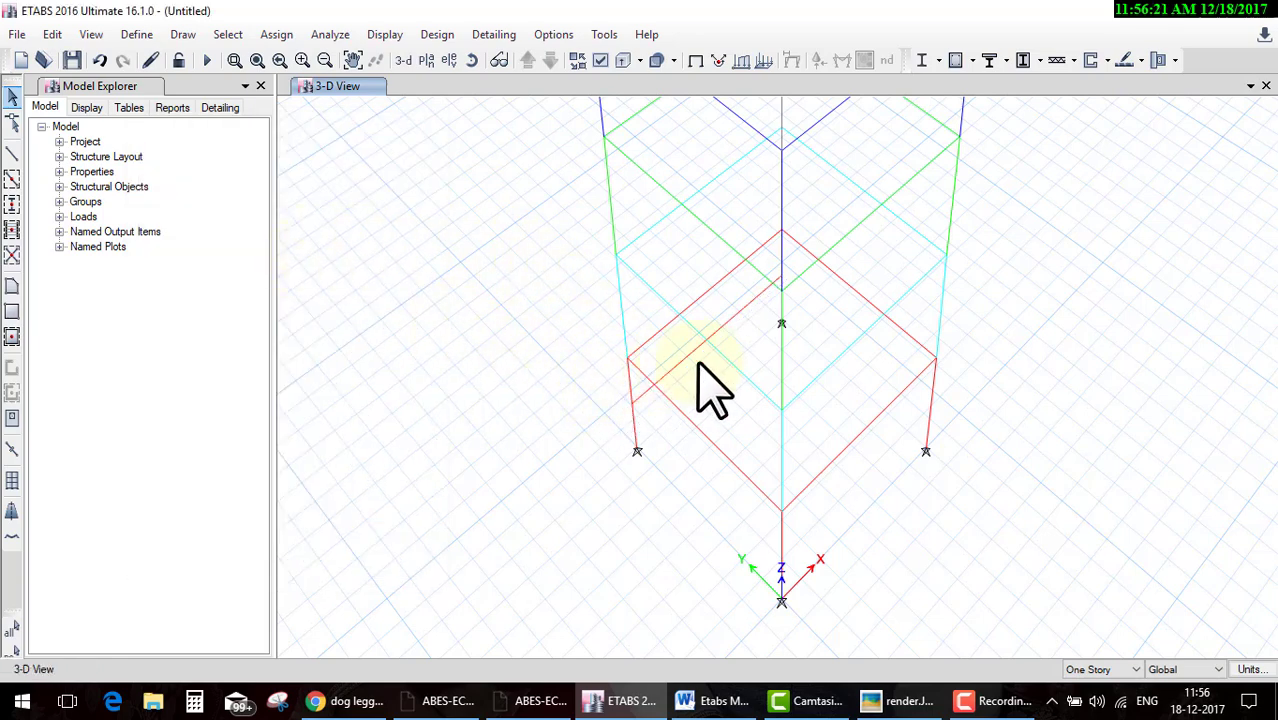
scroll(650, 385, up, 3)
scroll(710, 385, down, 3)
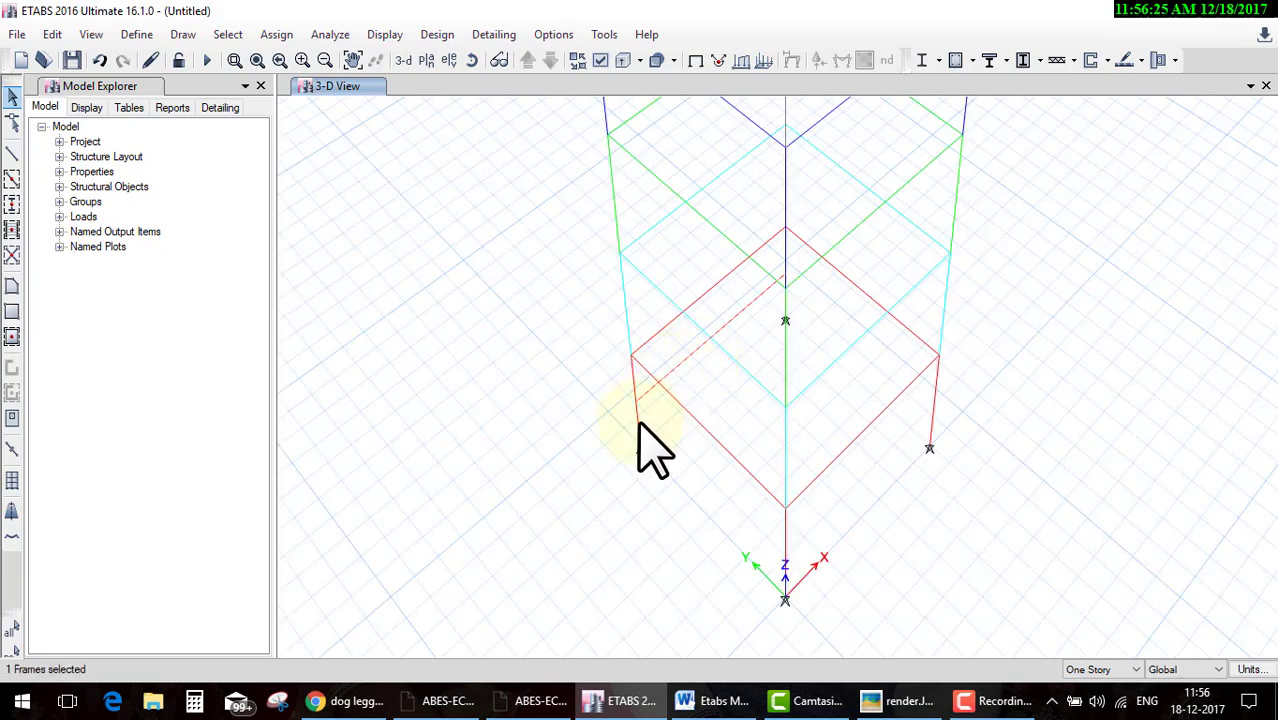
key(ctrl+r)
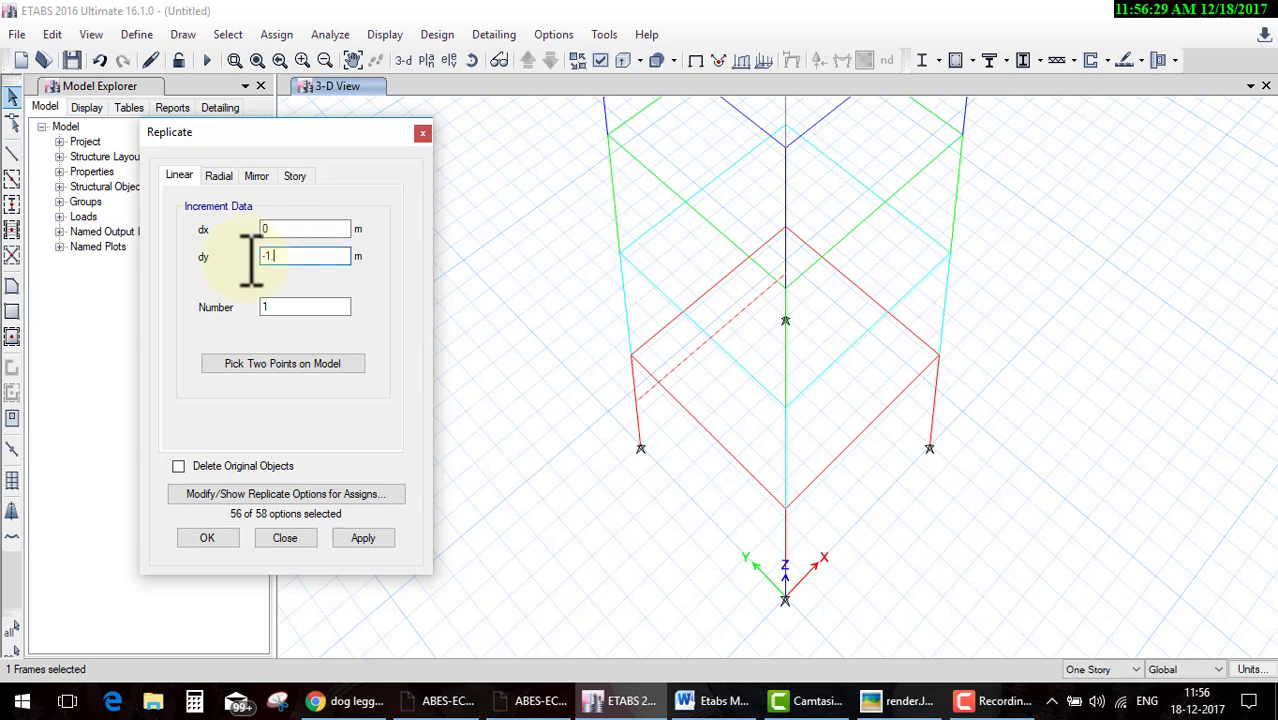
text(.5)
click(212, 538)
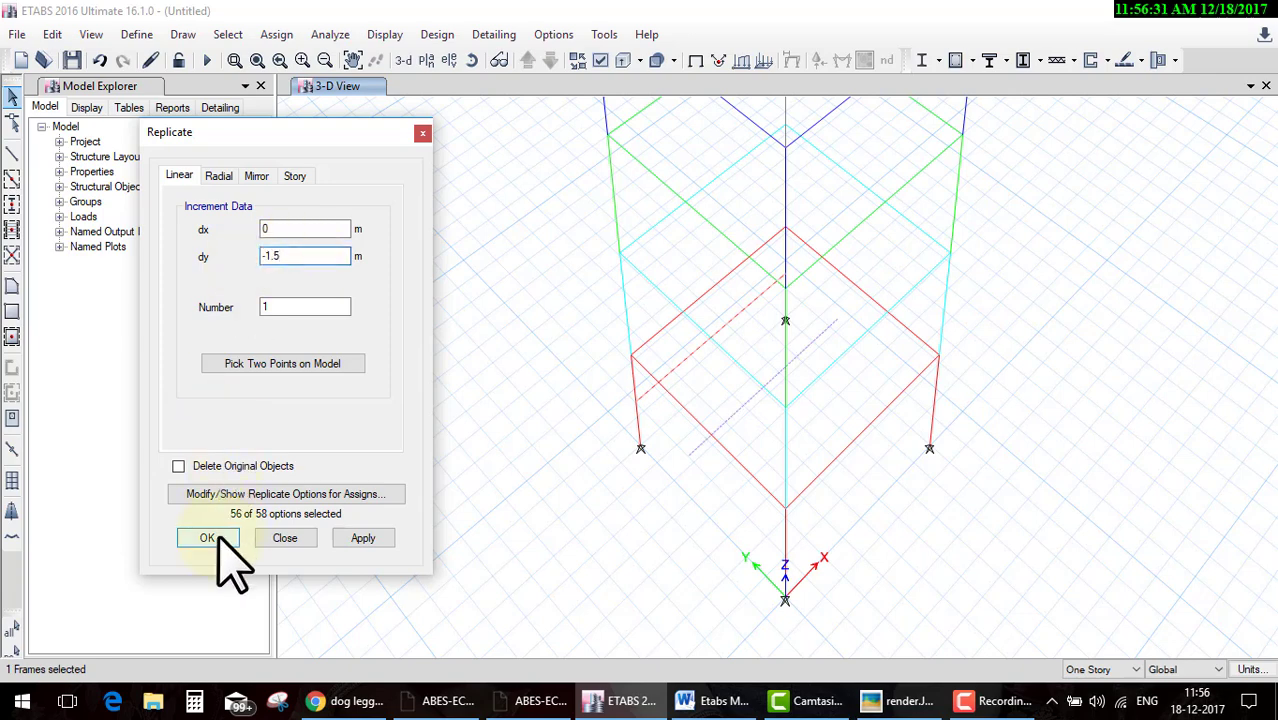
click(208, 538)
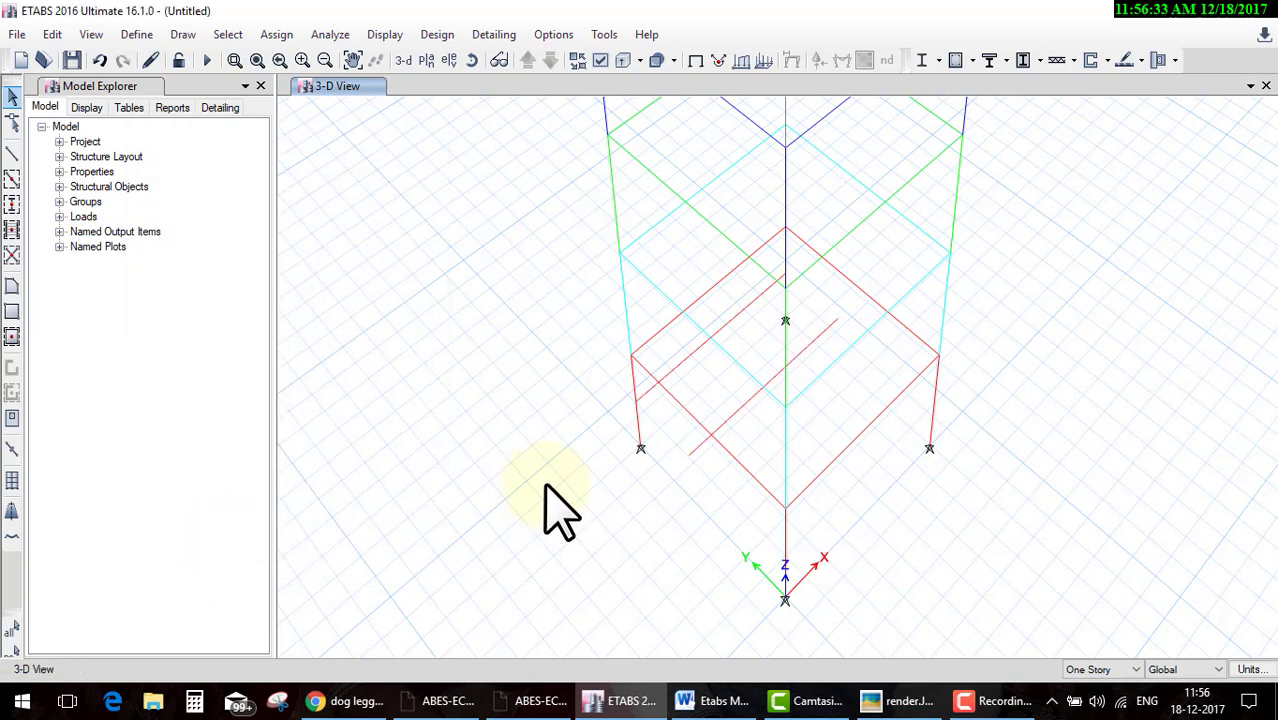
Draw a Slab1 floor area through the four end joints of the two parallel lines
click(12, 288)
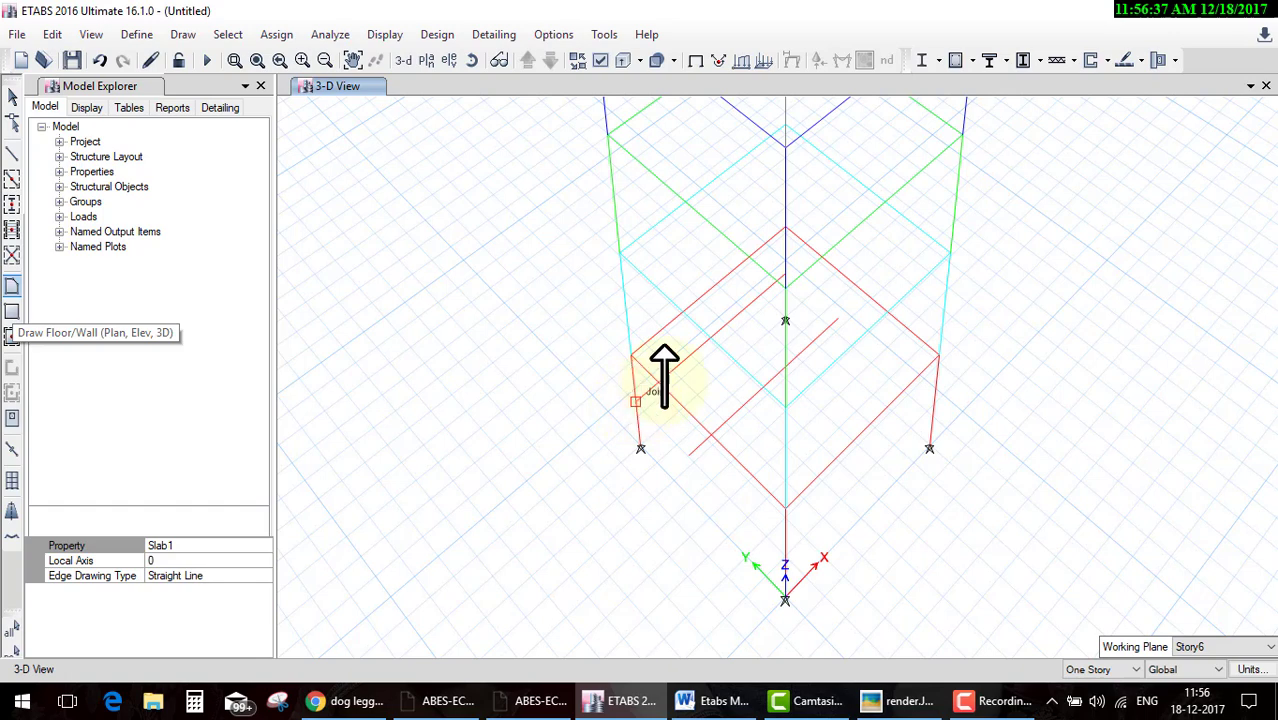
click(636, 400)
click(785, 280)
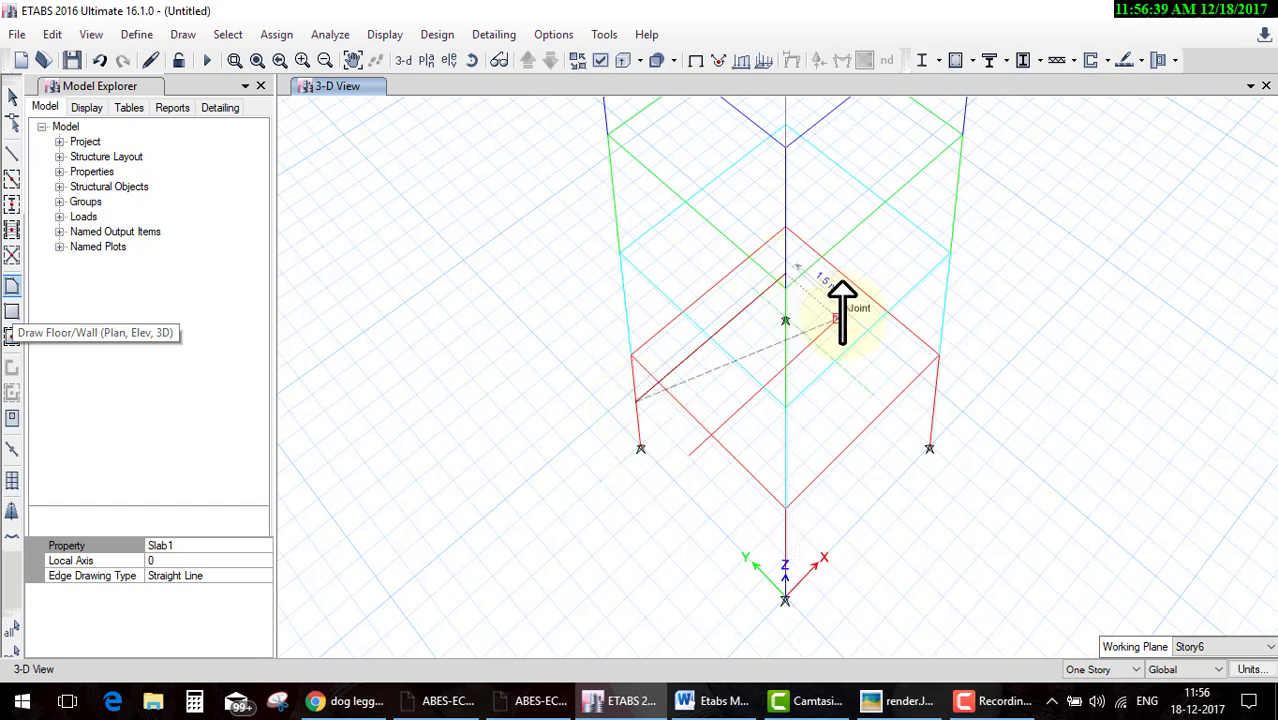
click(790, 318)
click(690, 448)
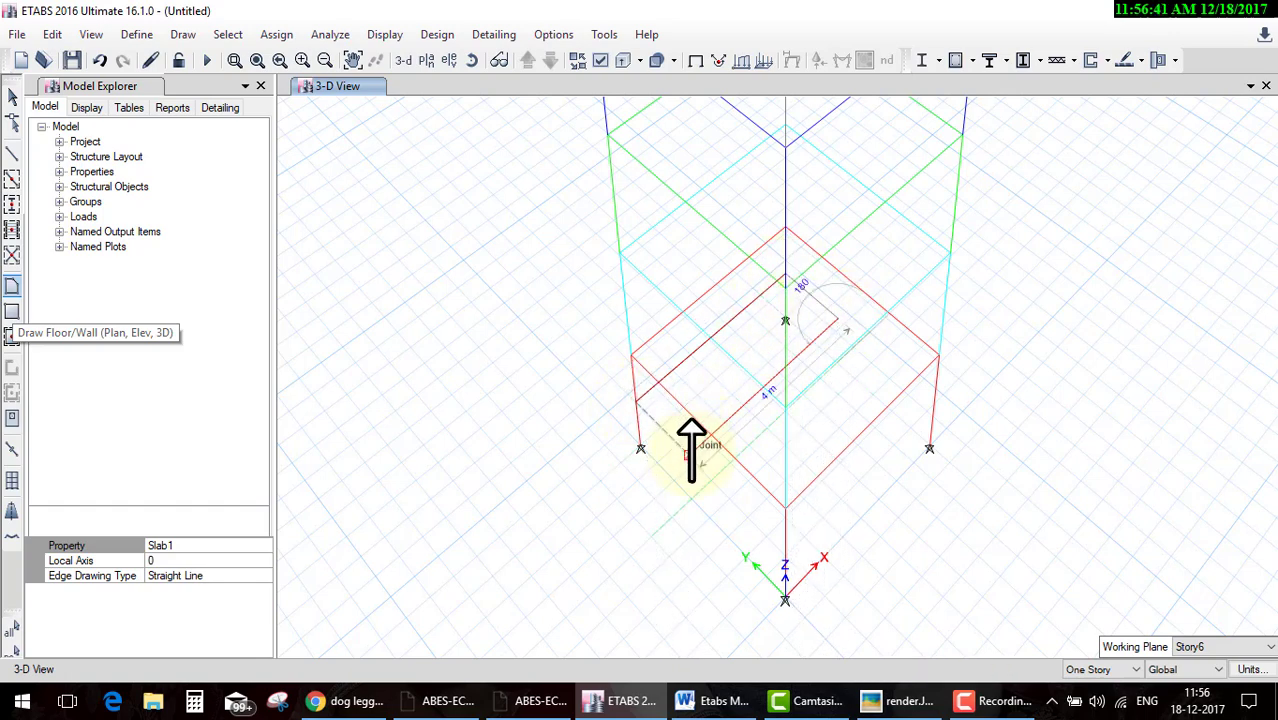
key(Return)
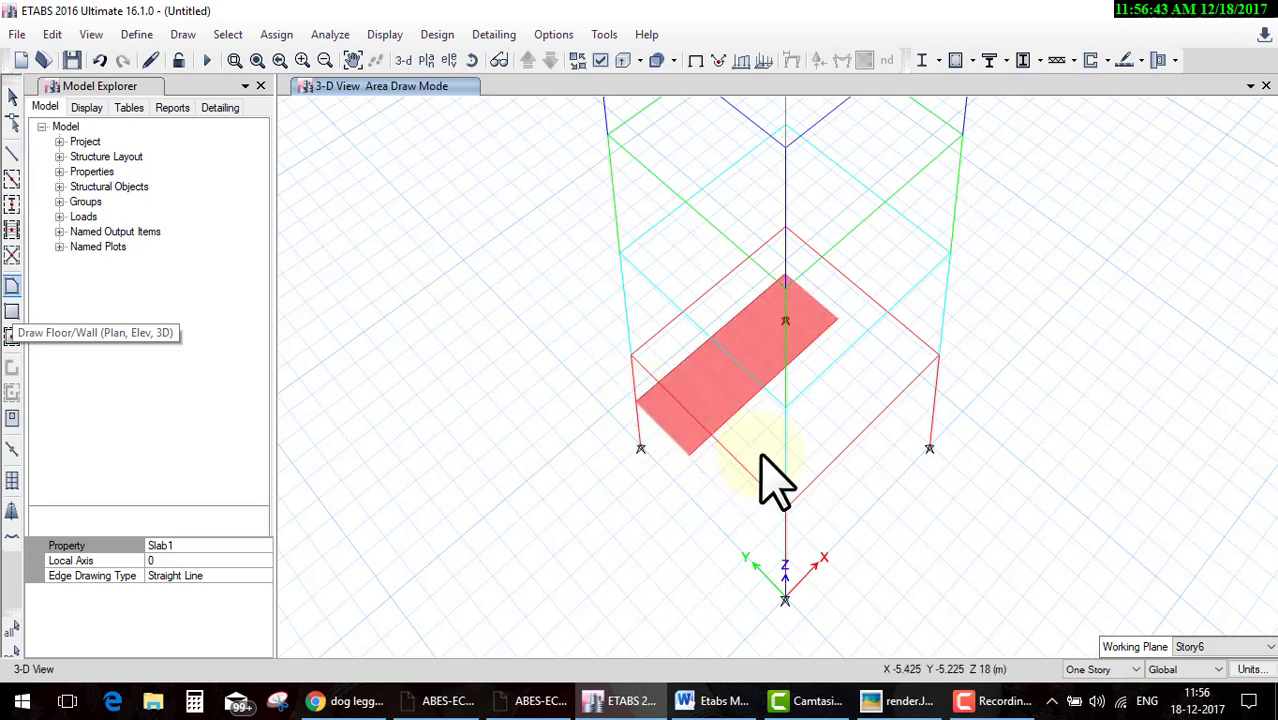
key(Escape)
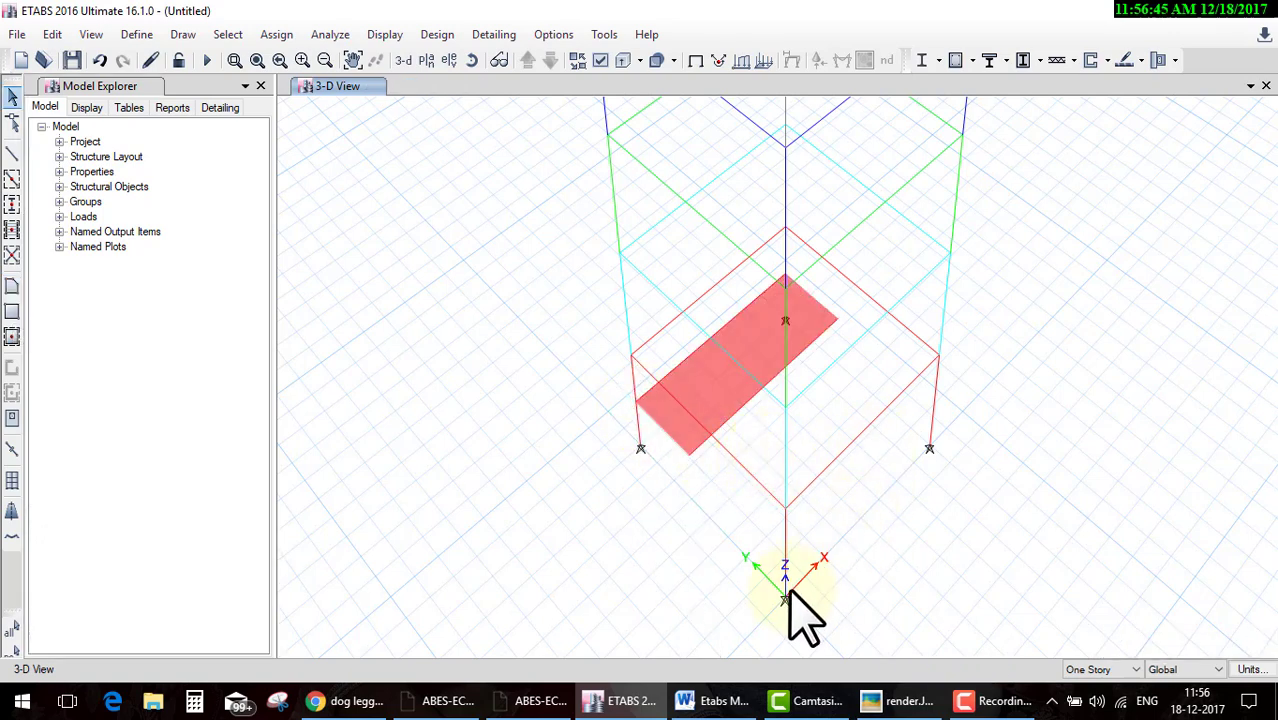
Draw a beam line from the right column base joint to the origin joint
click(11, 151)
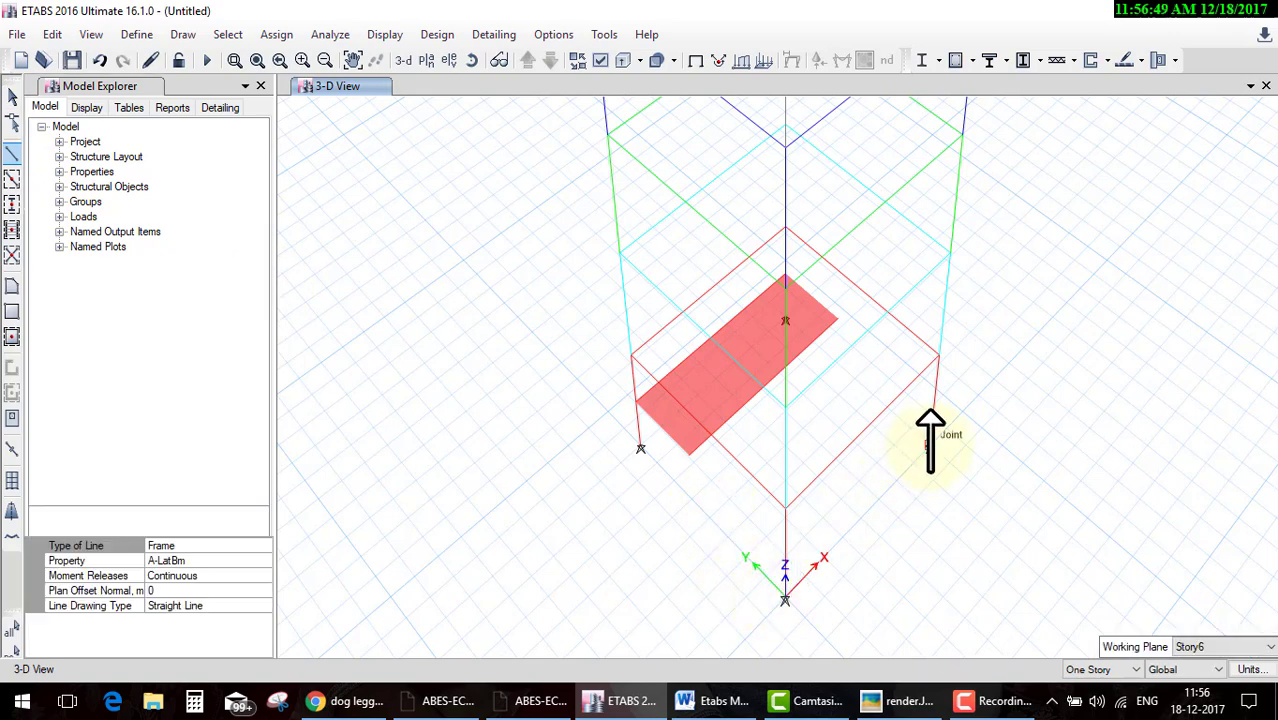
click(929, 449)
click(785, 600)
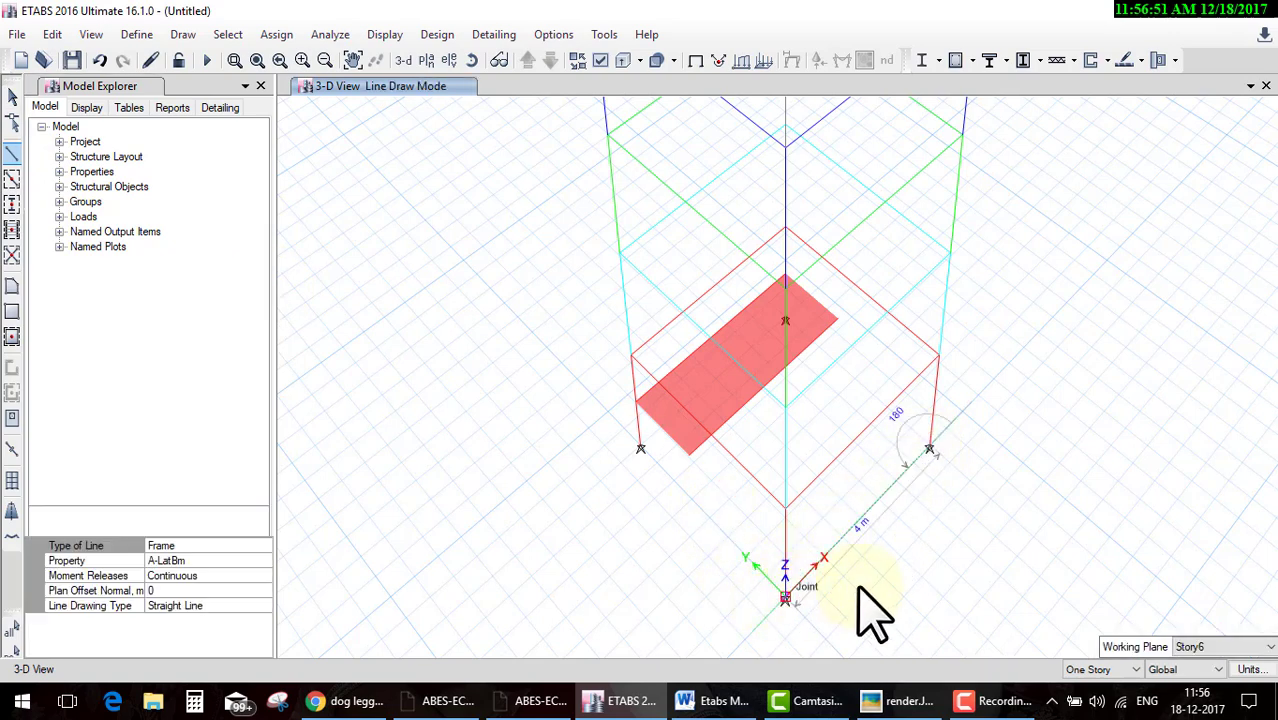
key(Escape)
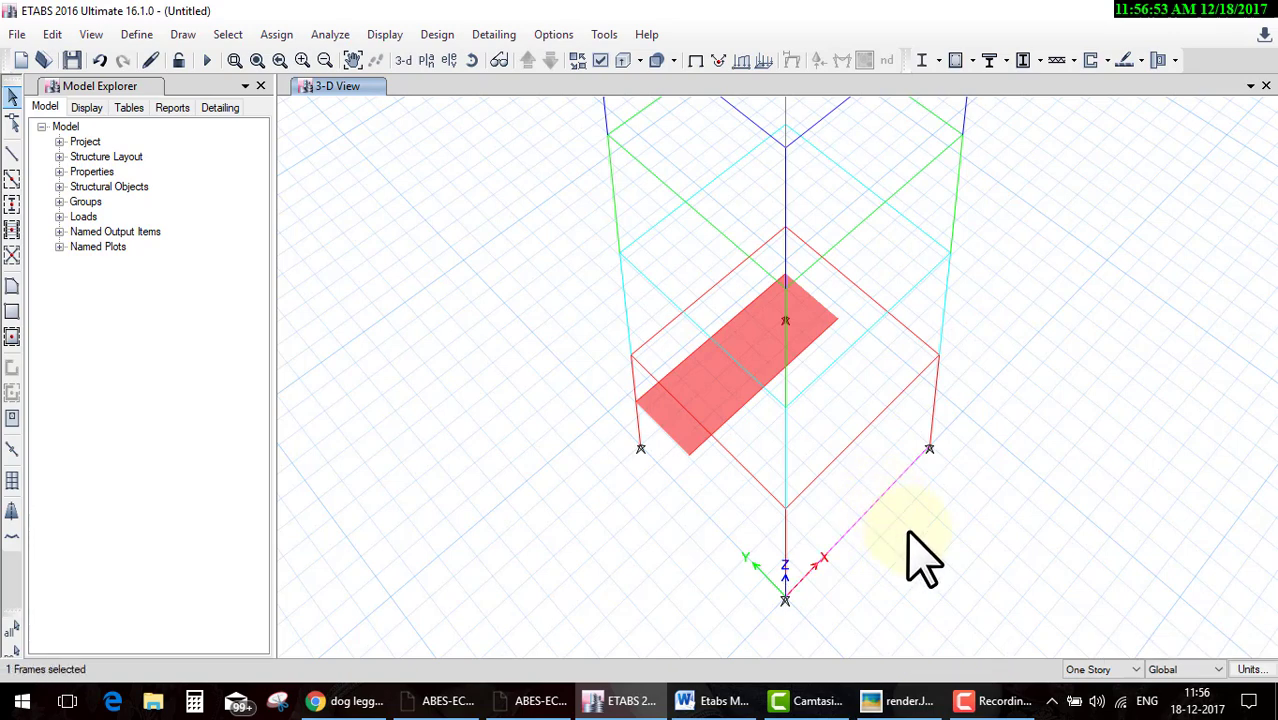
Replicate the new beam once with dx 0 and dy 1.5 m
key(ctrl+r)
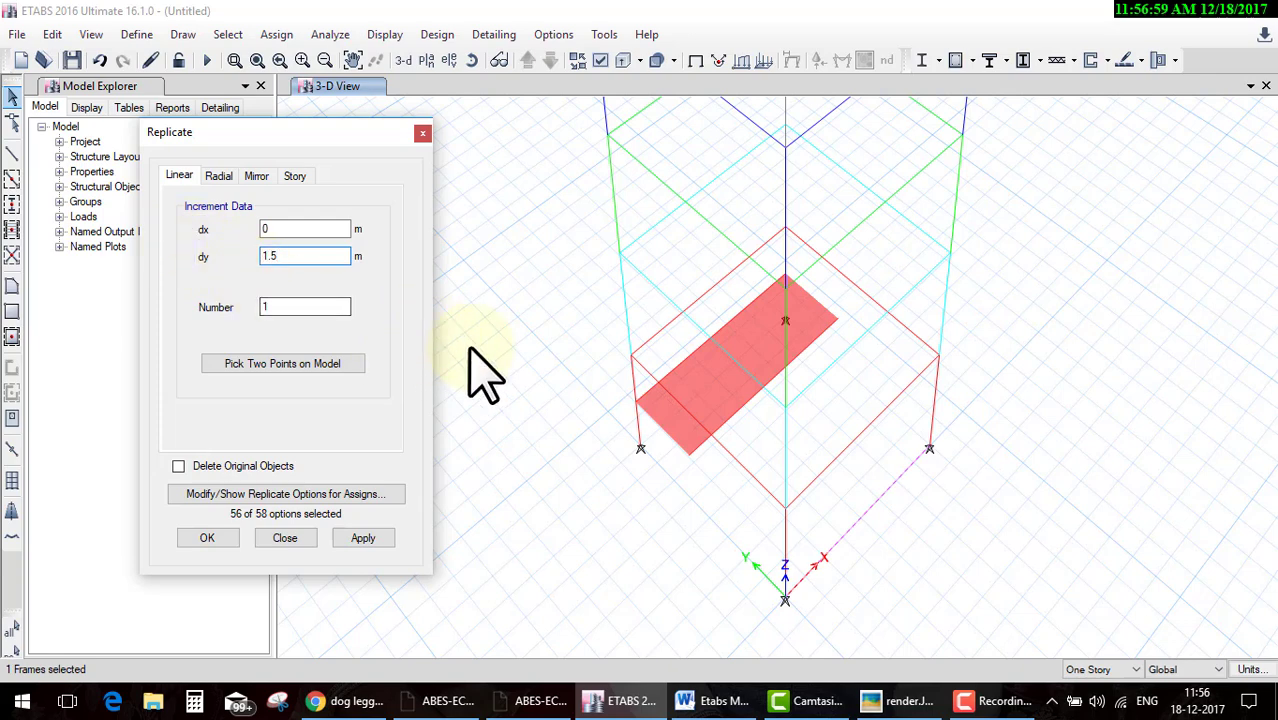
drag(808, 495, 852, 530)
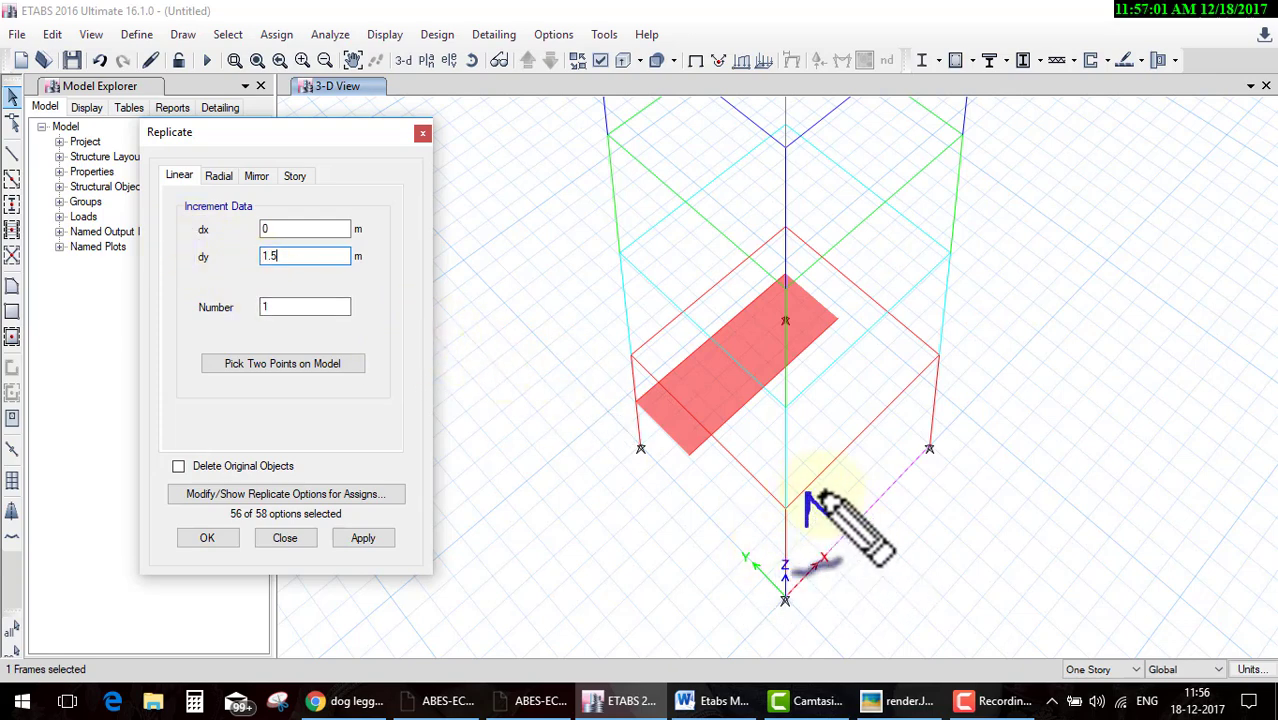
key(Escape)
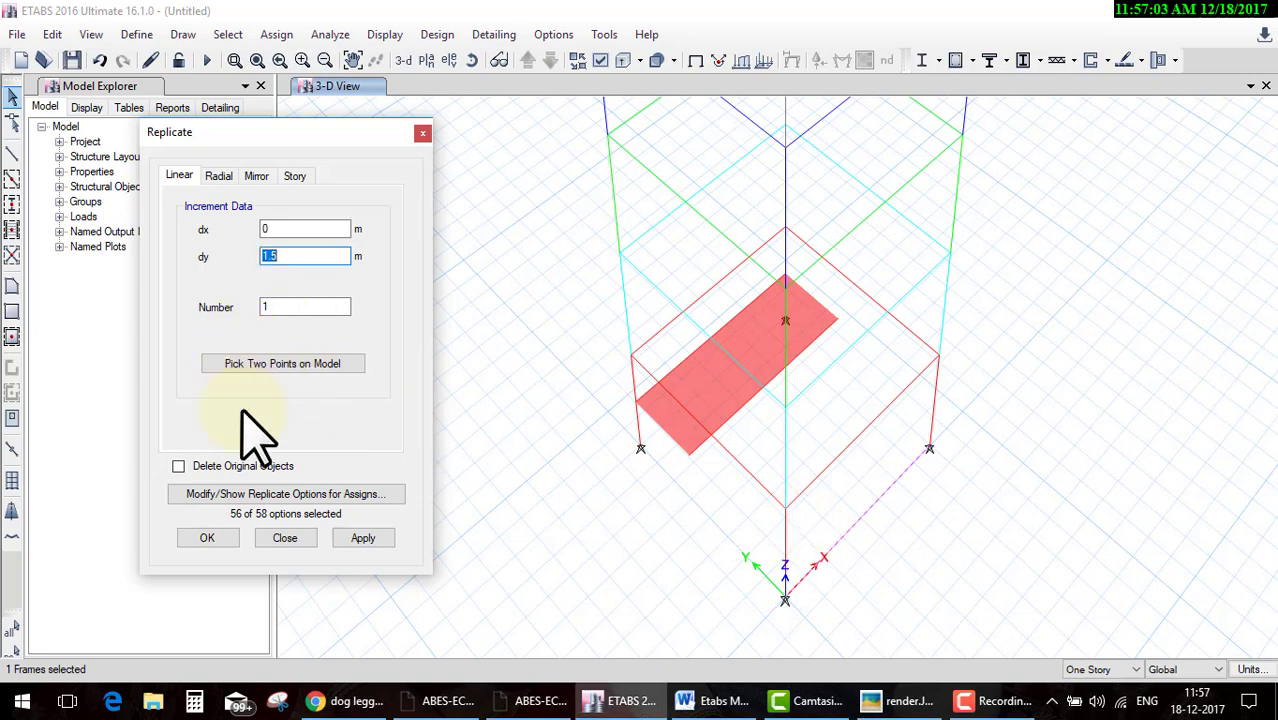
click(207, 538)
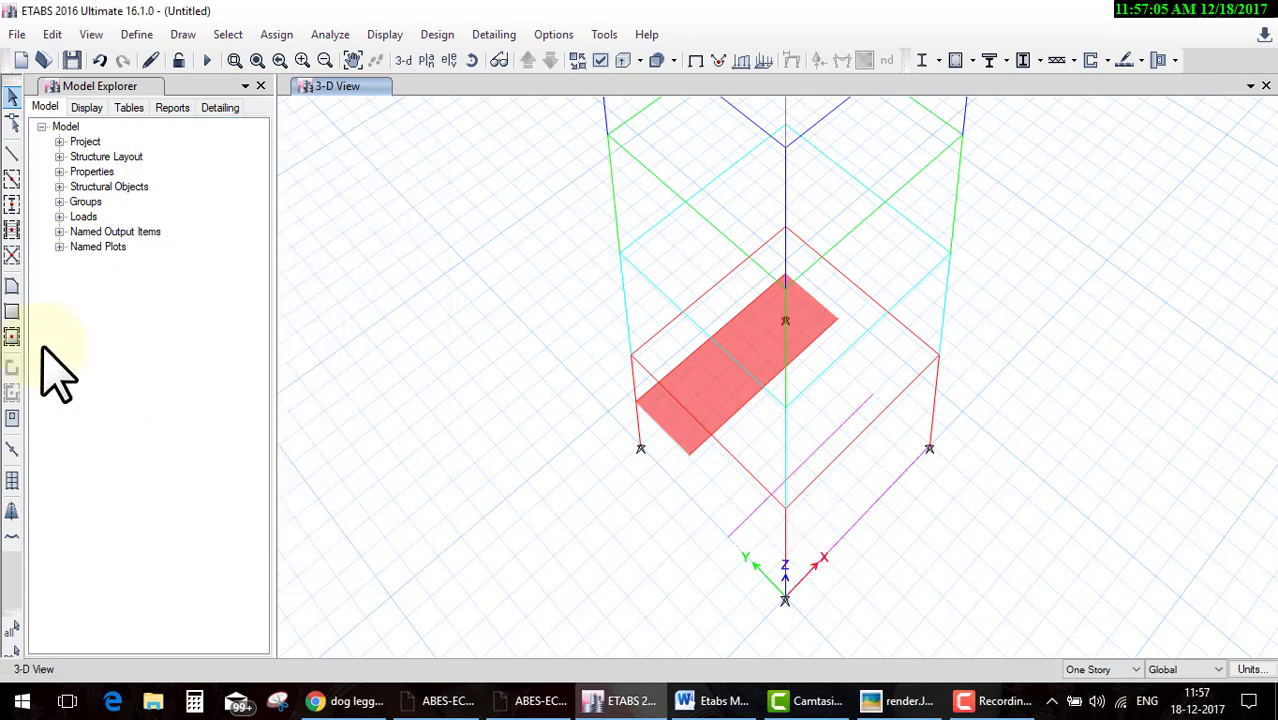
Draw a second Slab1 landing through the joints of the new parallel lines, including the column base and origin joints
click(11, 287)
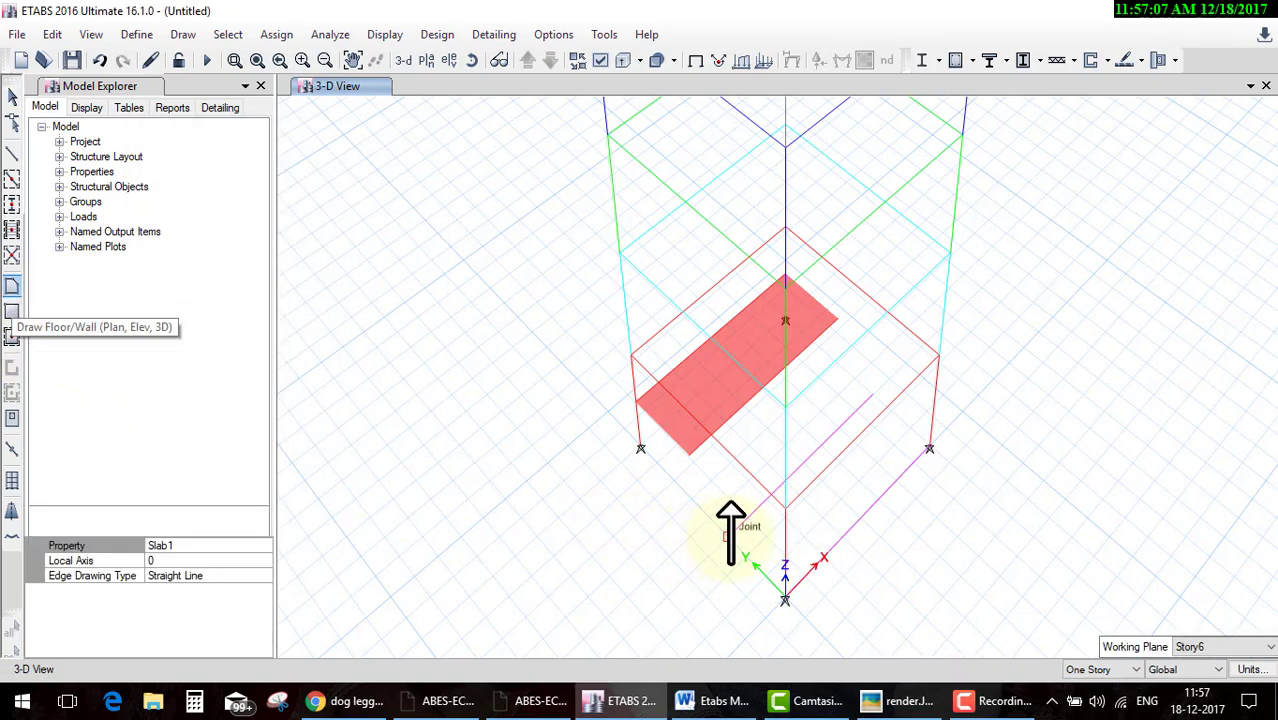
click(883, 388)
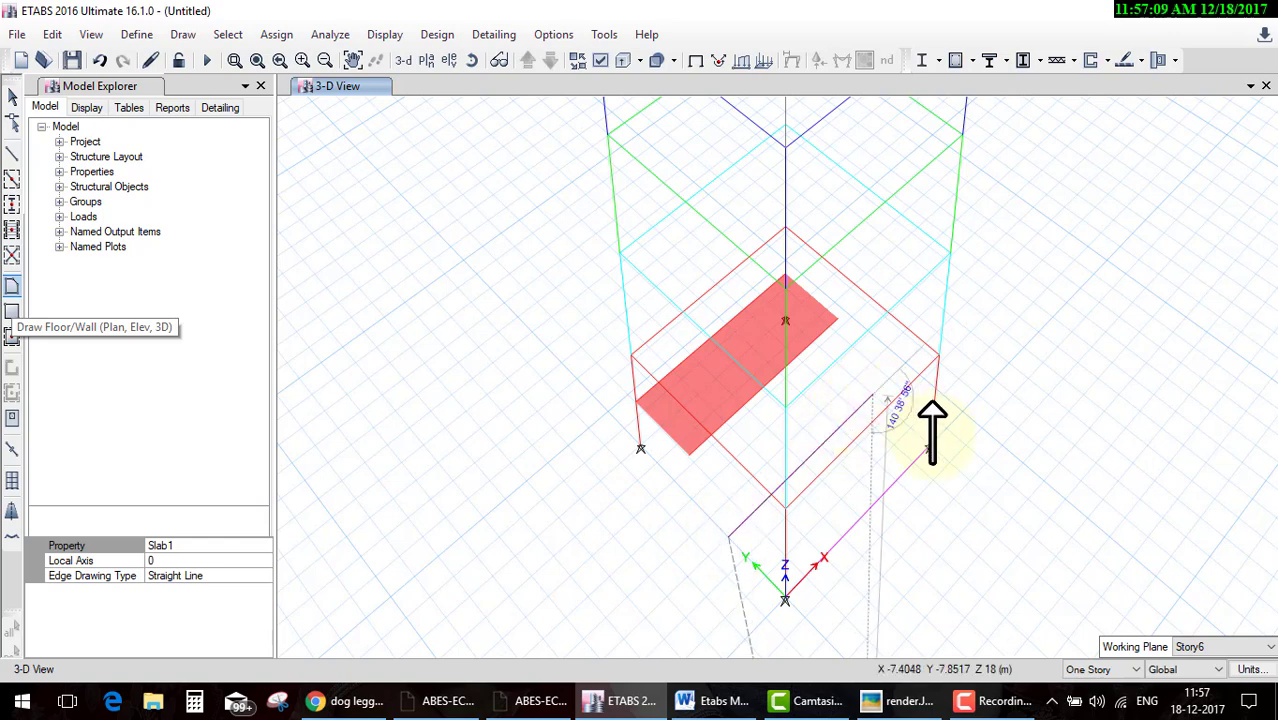
click(929, 446)
click(785, 598)
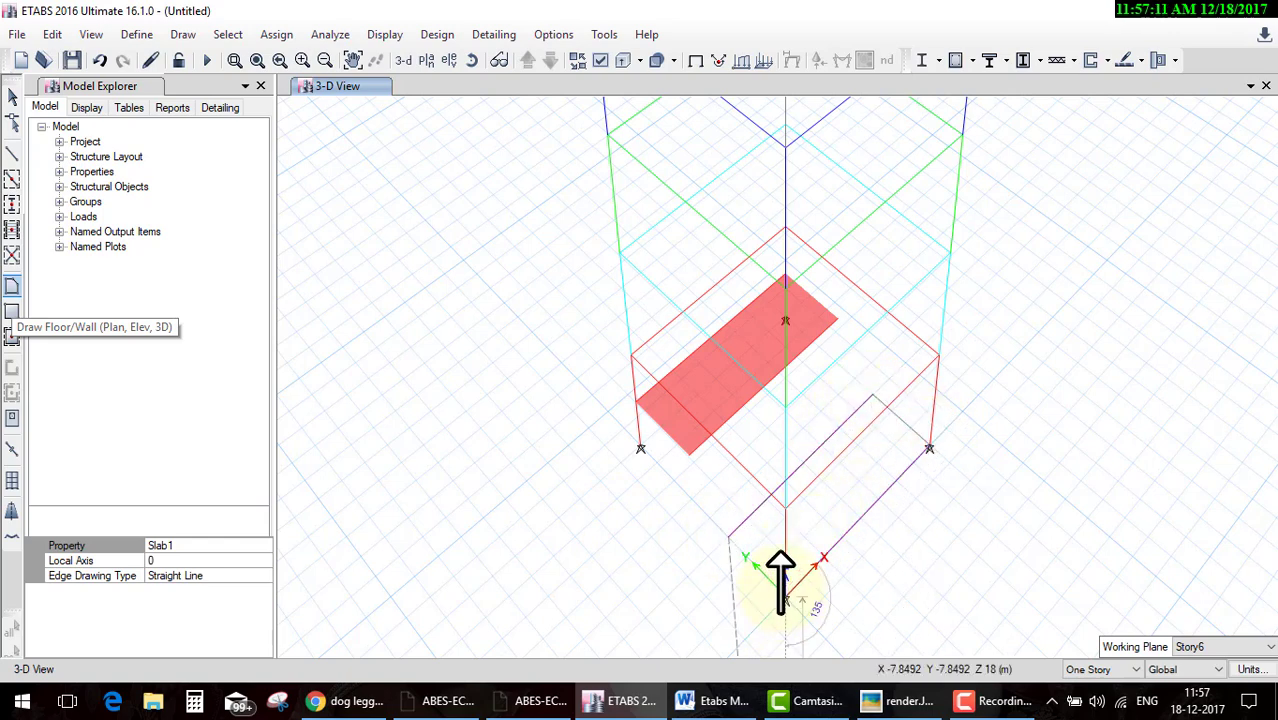
double_click(728, 536)
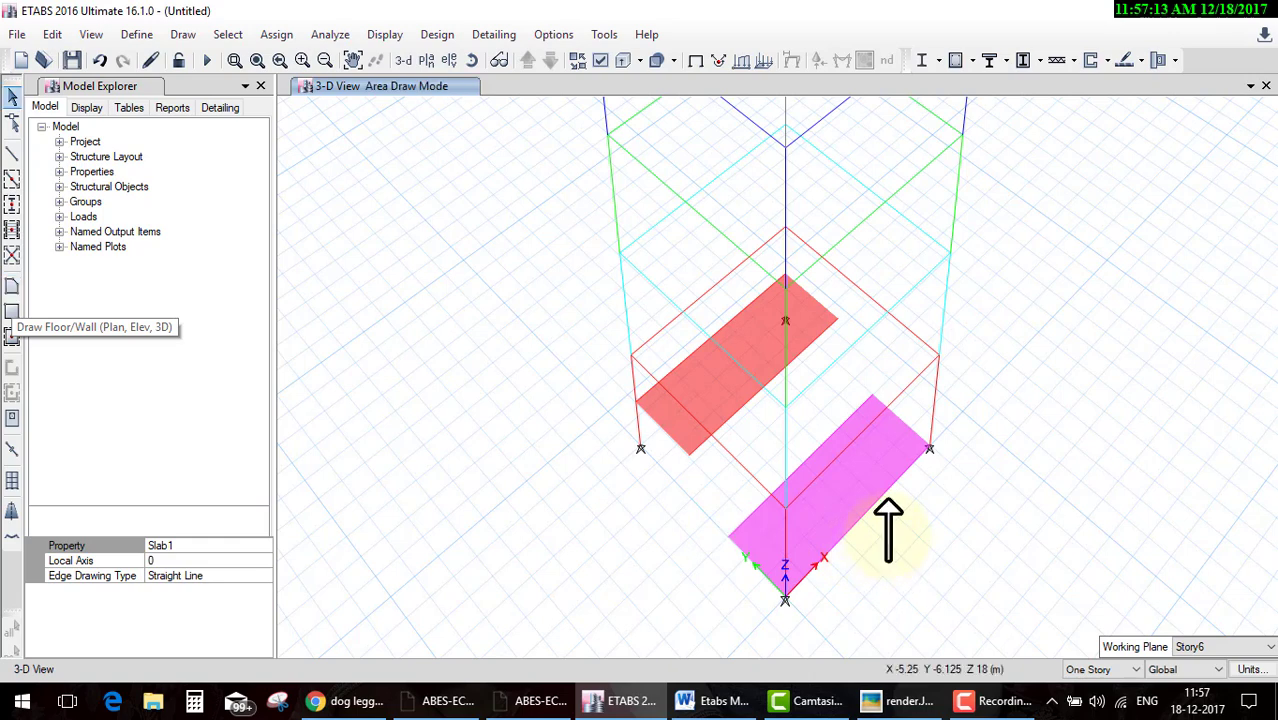
key(Escape)
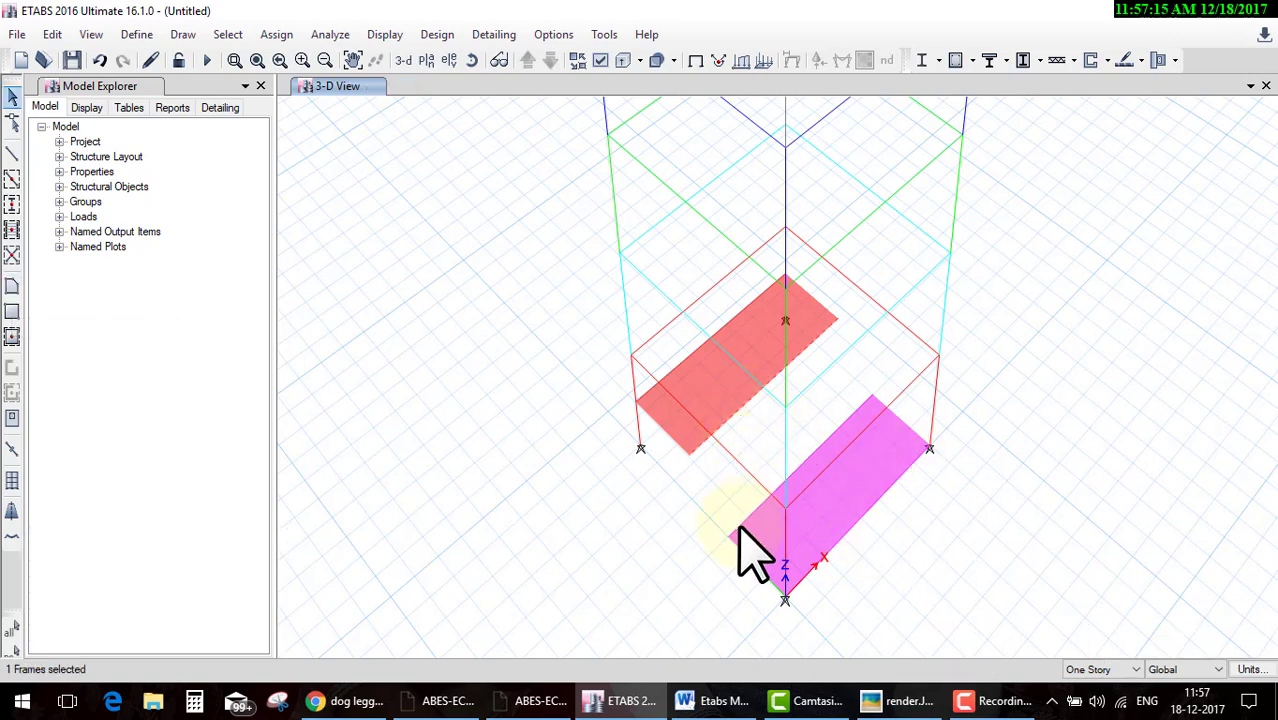
click(52, 36)
mouse_move(101, 464)
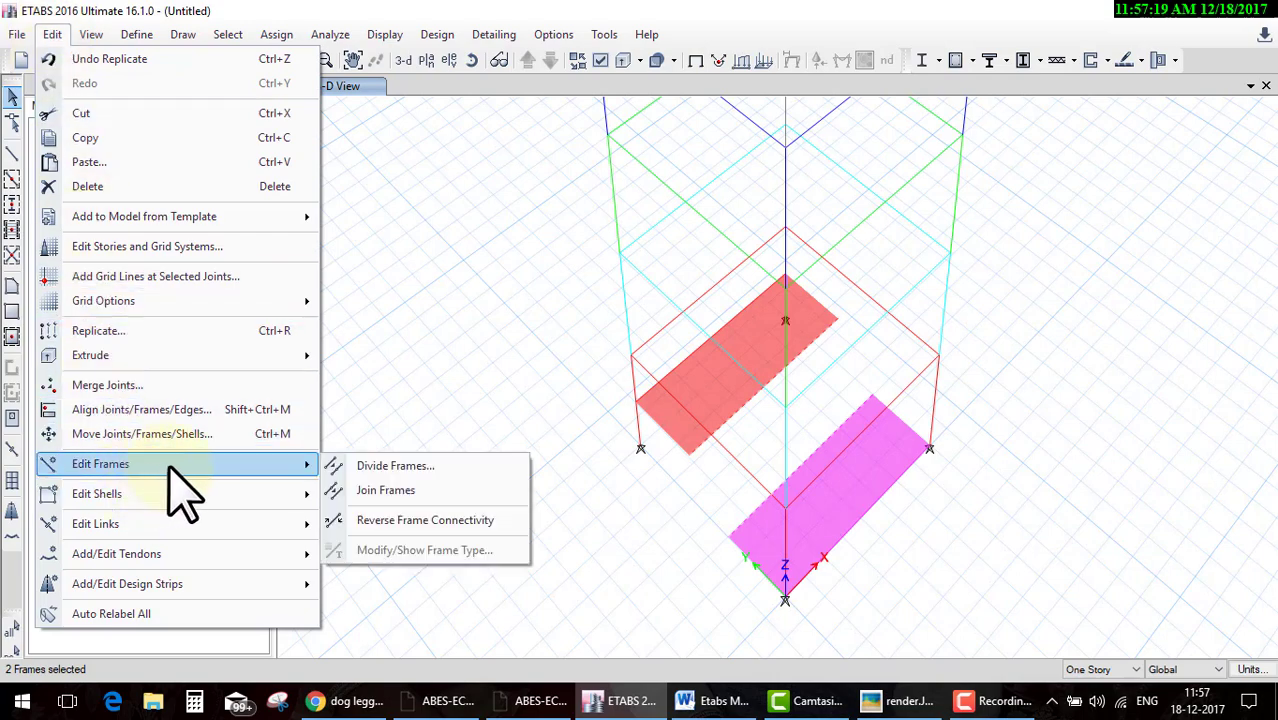
Divide both selected landing edge beams into 2 frame objects each
click(368, 466)
drag(590, 268, 273, 206)
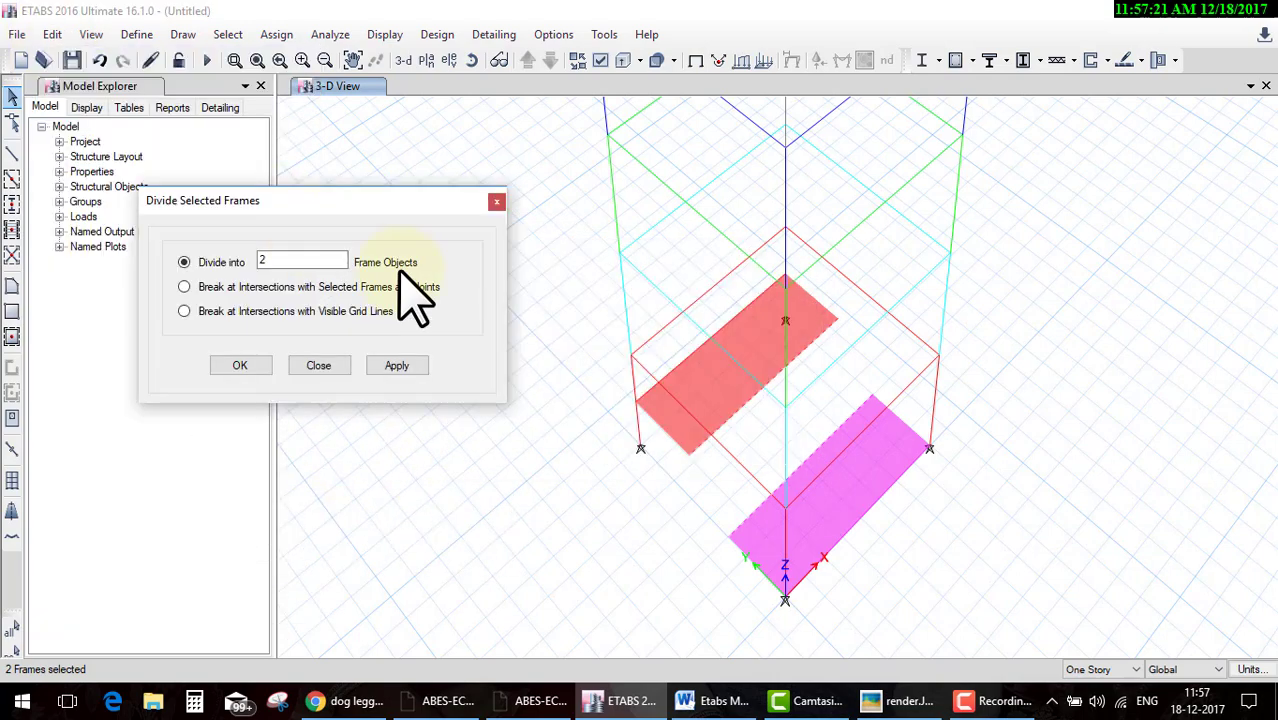
click(255, 364)
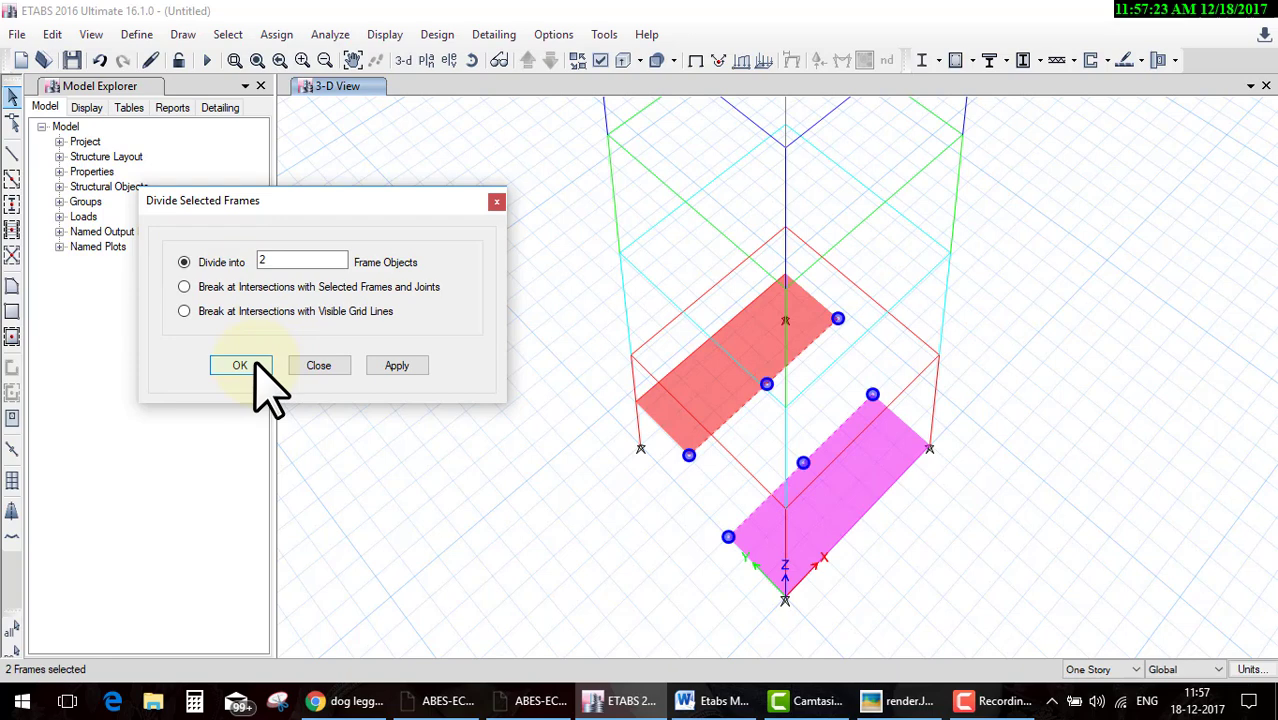
click(256, 365)
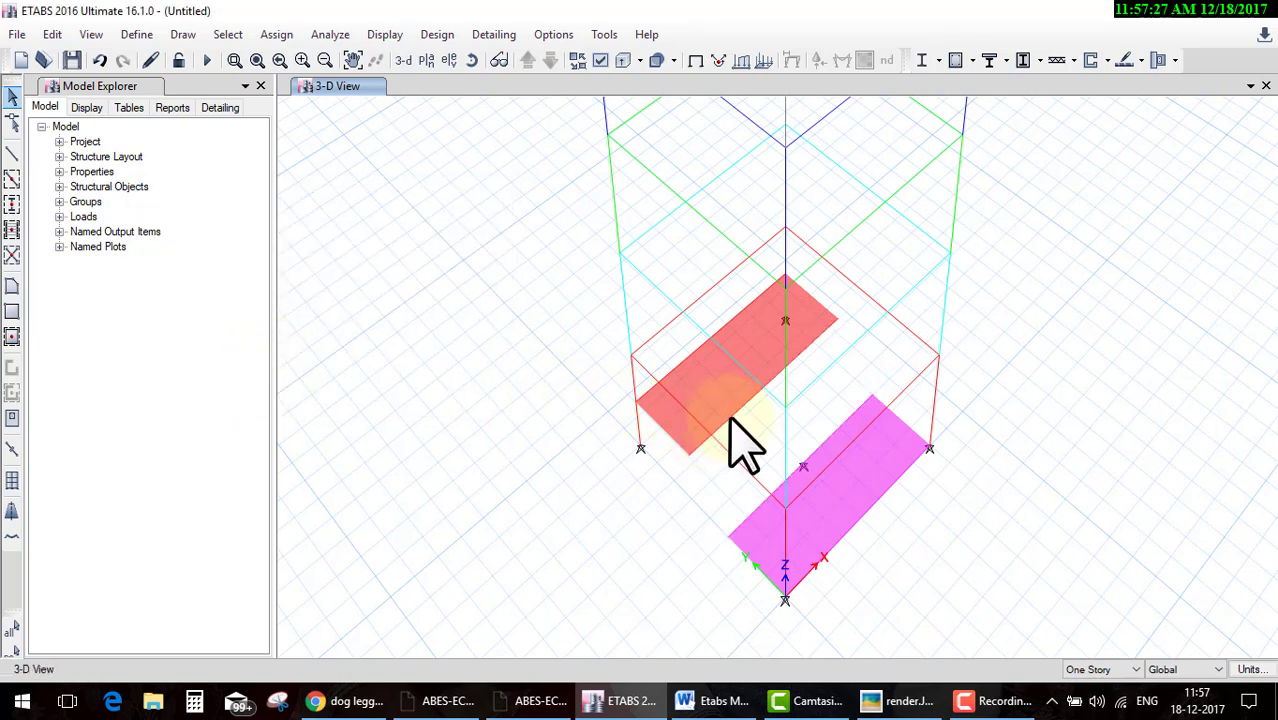
Draw an inclined Slab1 flight joining the magenta landing corner and midpoint to the red landing's corner and midpoint
click(12, 287)
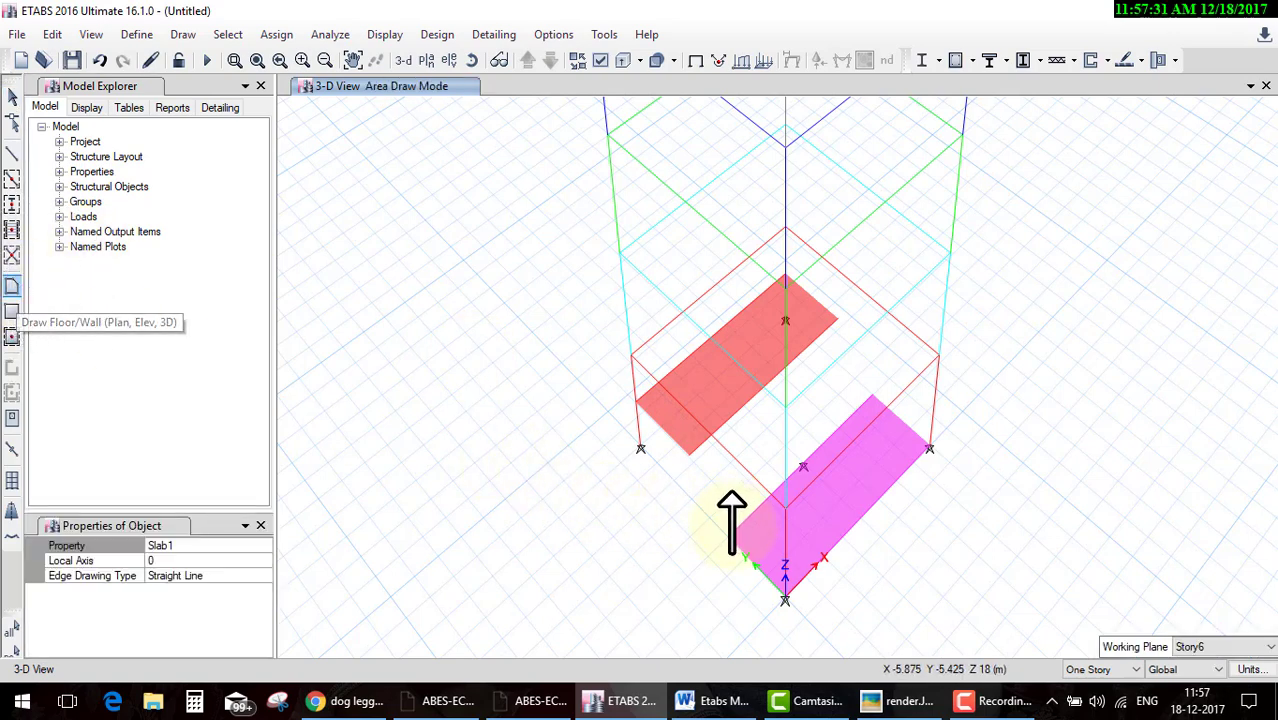
click(729, 535)
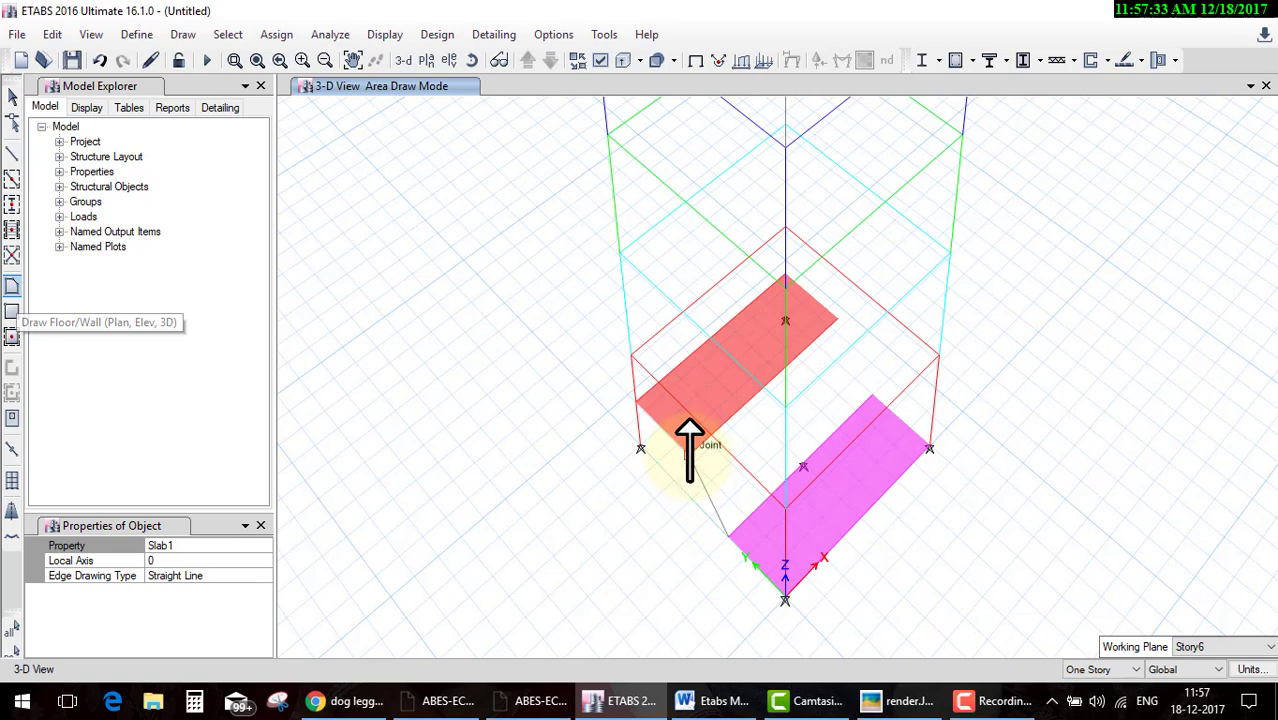
click(688, 450)
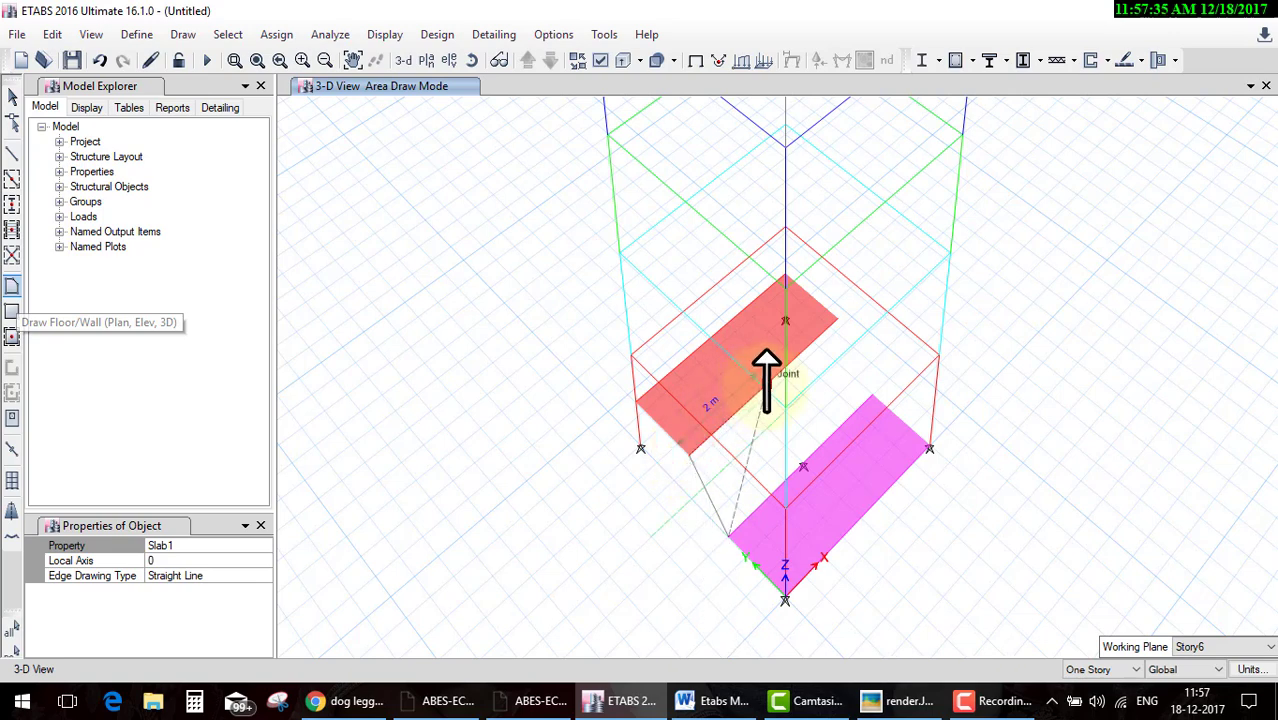
click(803, 467)
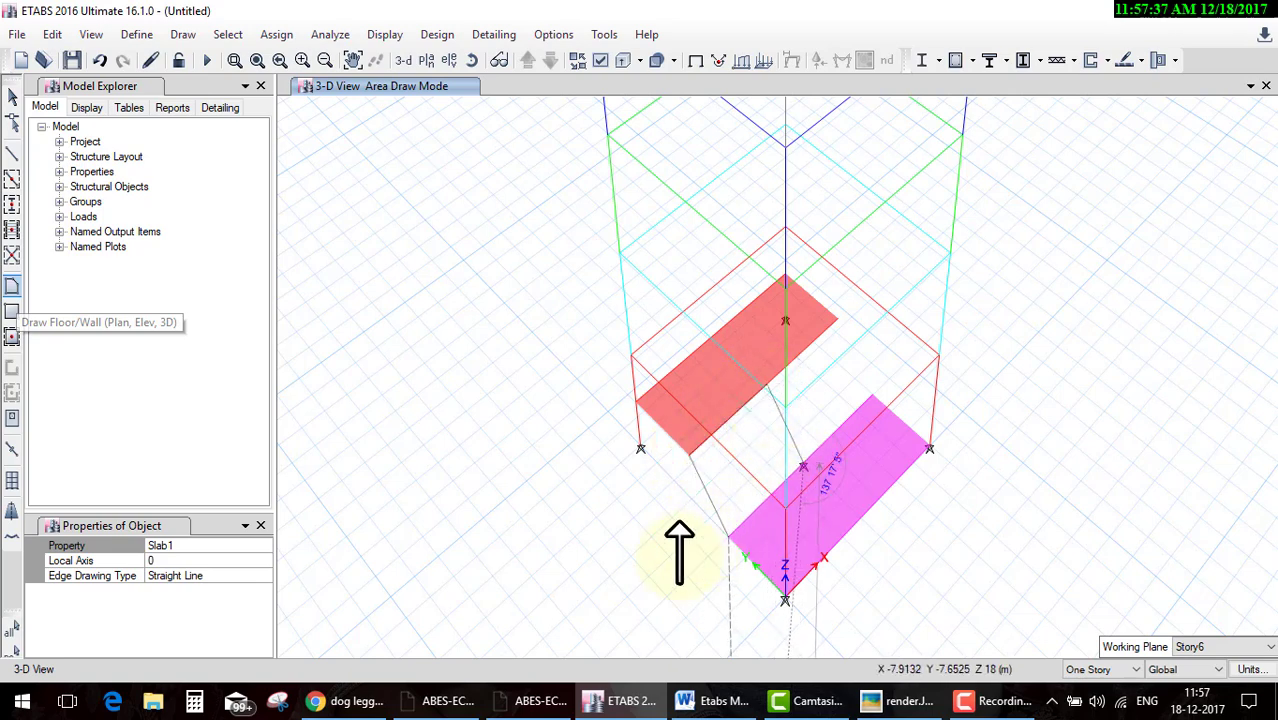
double_click(729, 535)
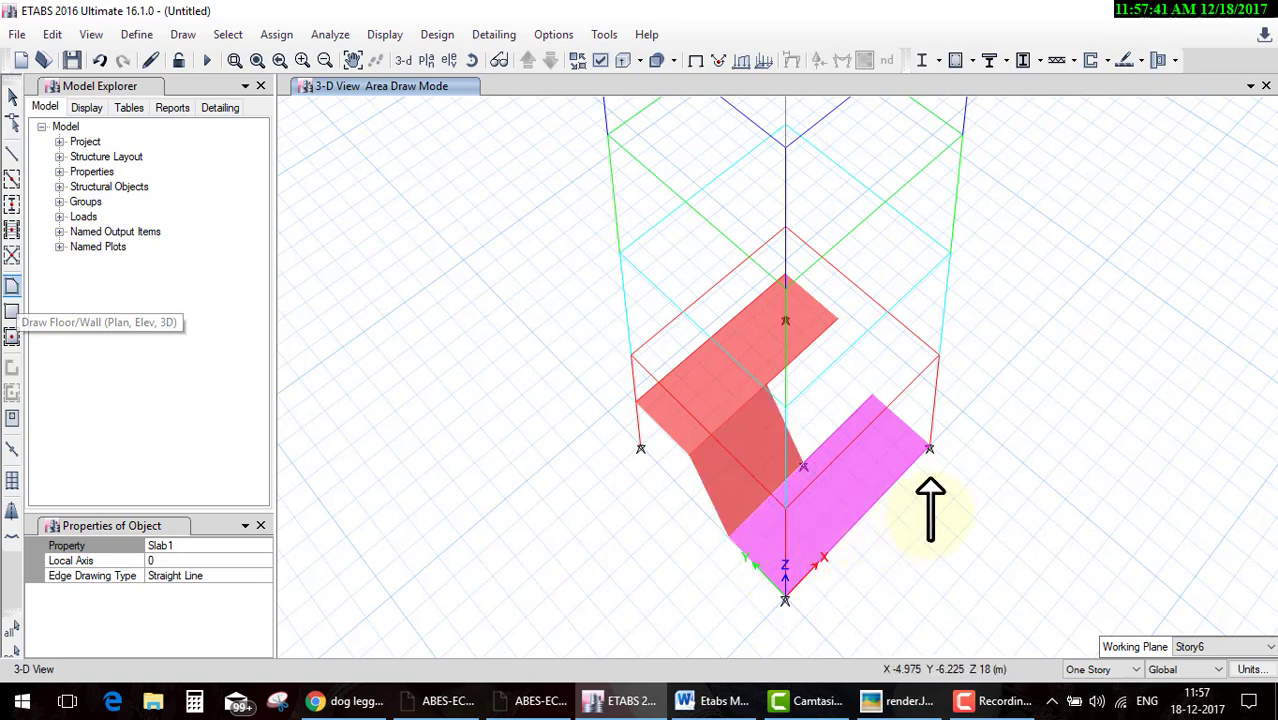
key(Escape)
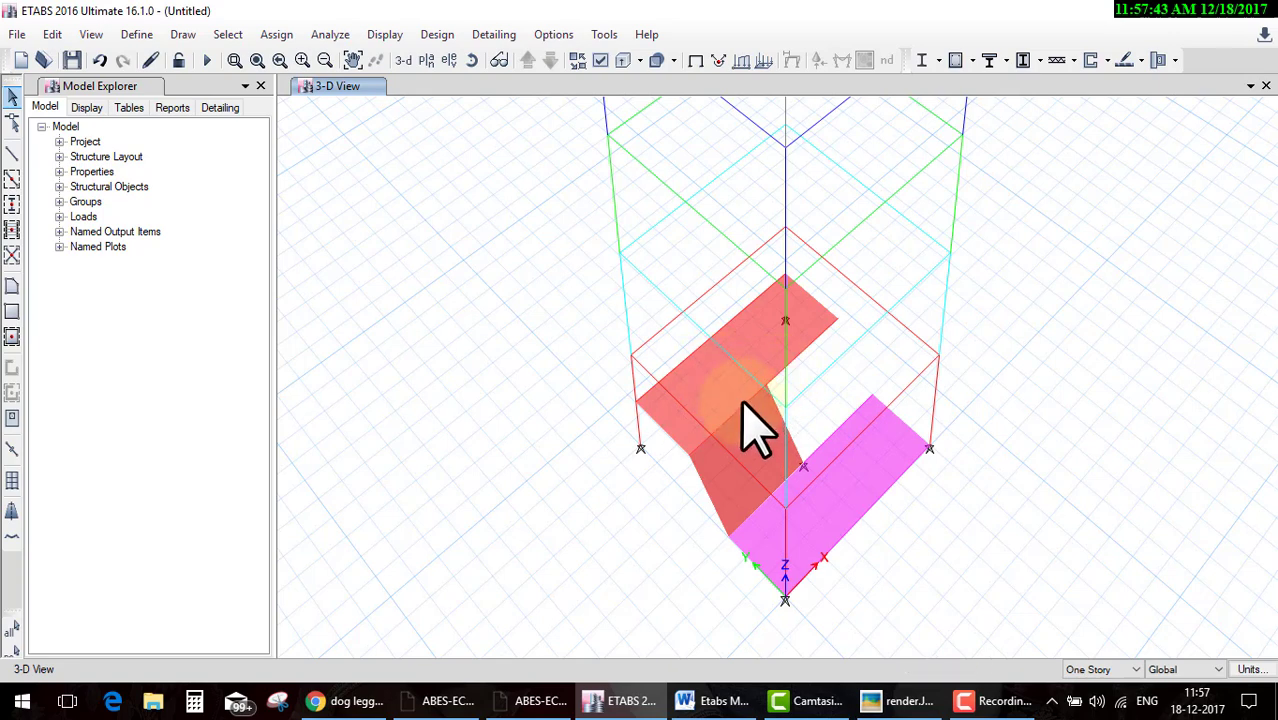
Show elevation 1, then return to 3D and orbit onto the ground-storey stair slabs
click(449, 60)
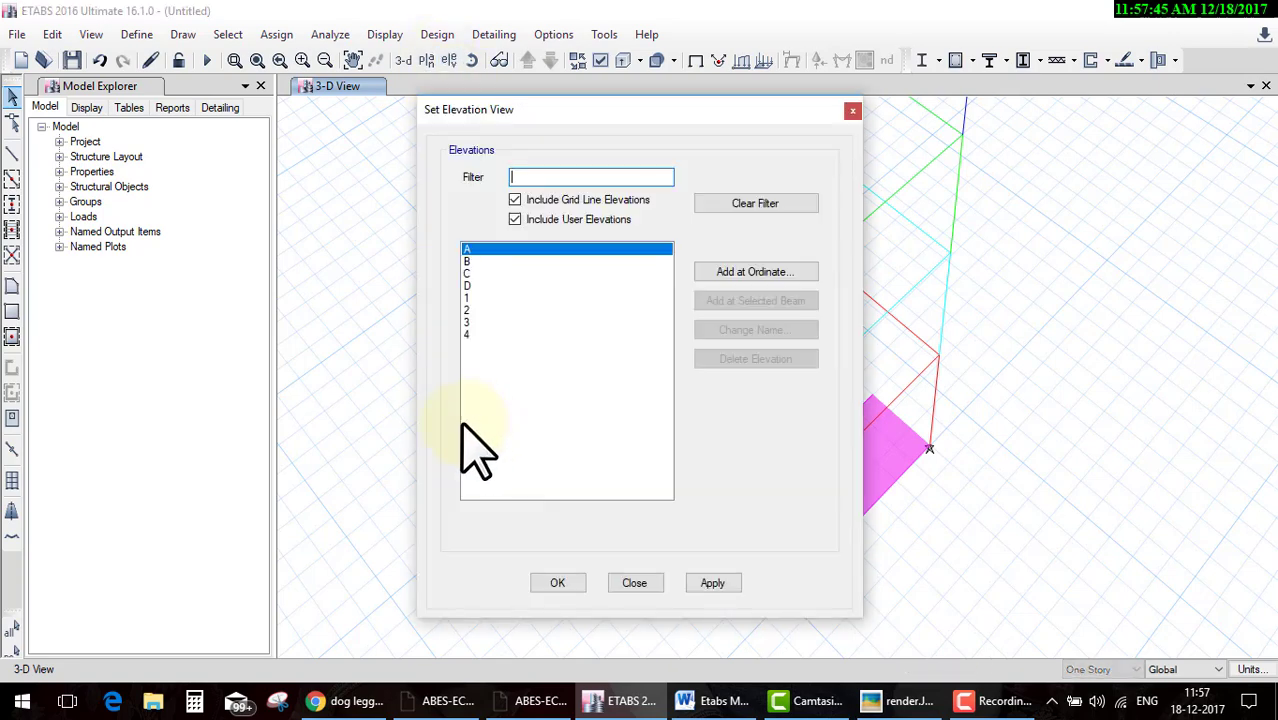
click(470, 299)
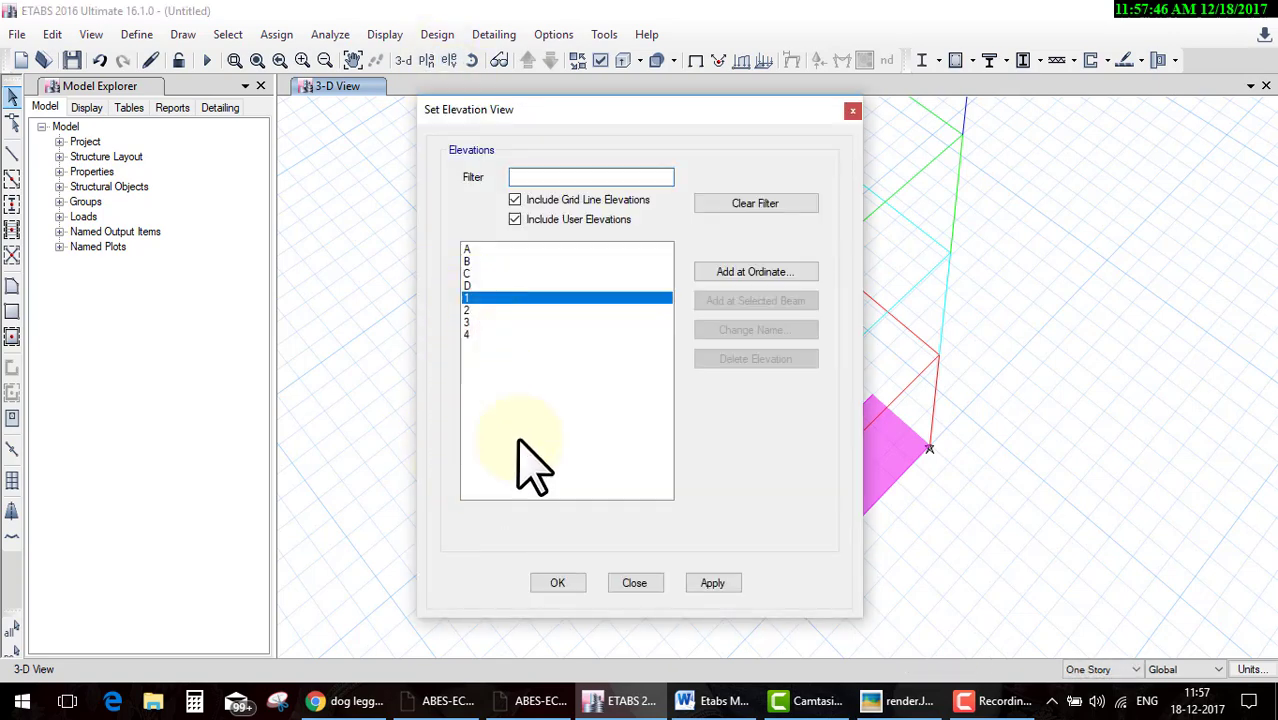
click(558, 583)
middle_drag(676, 571, 736, 451)
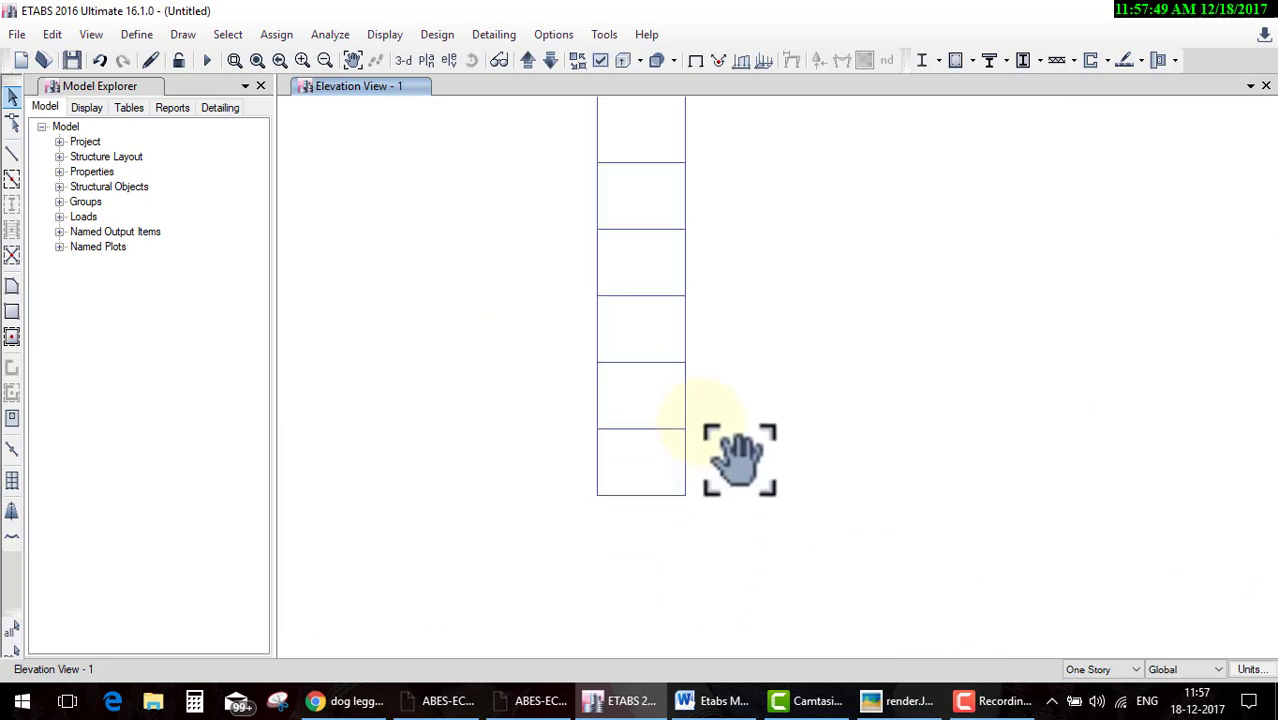
click(403, 60)
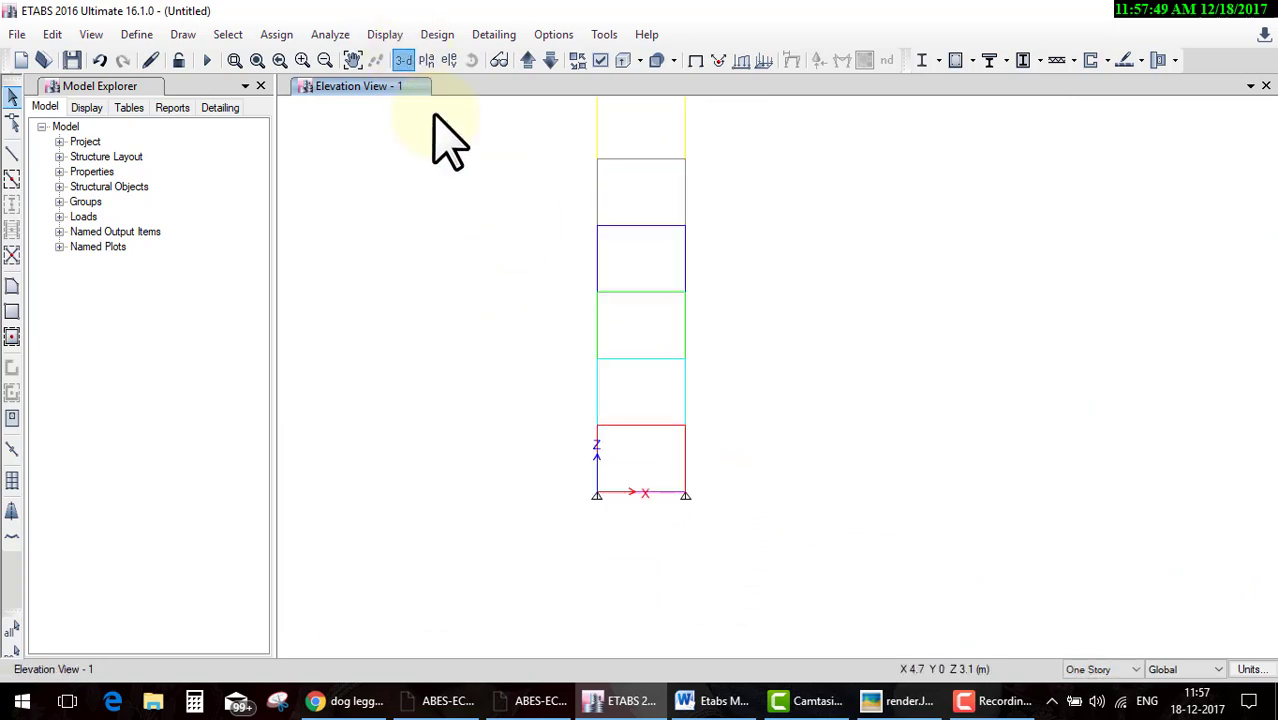
click(470, 62)
mouse_move(736, 428)
mouse_down()
mouse_move(793, 499)
mouse_move(822, 456)
mouse_move(776, 414)
mouse_up()
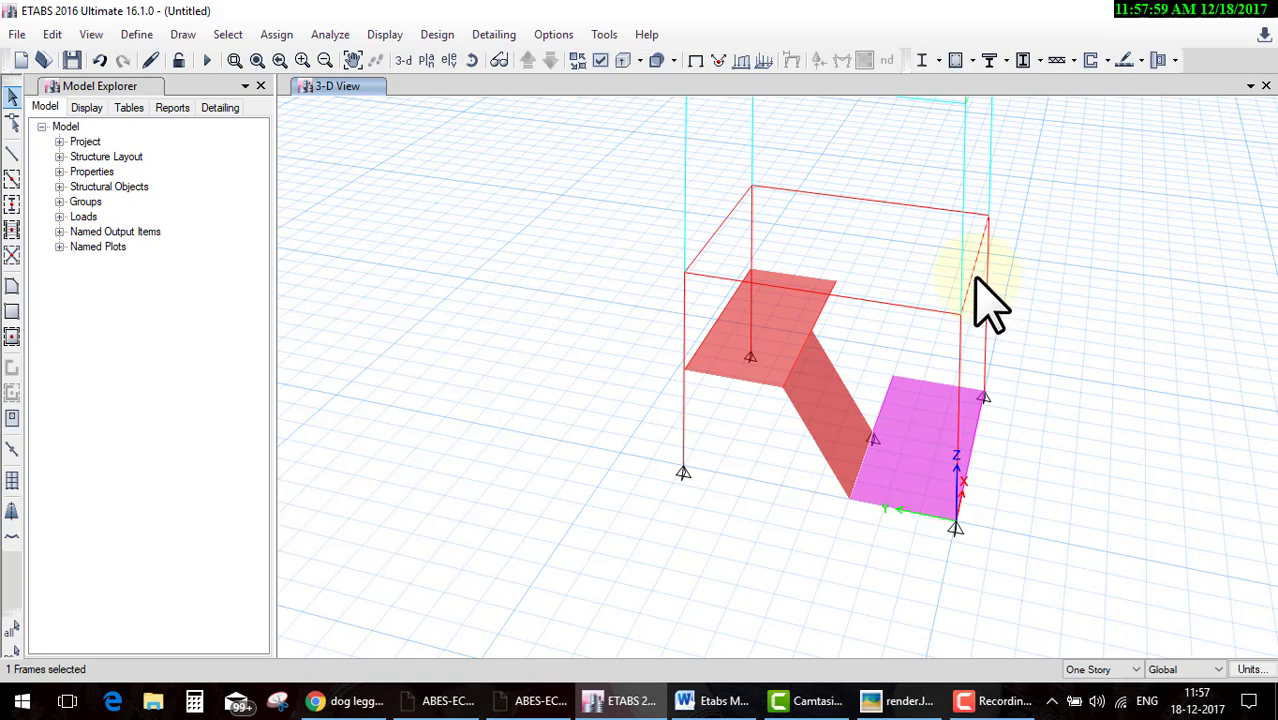
Copy the edge beam 1.5 m along Y and draw the upper Slab1 landing in that strip
key(ctrl+r)
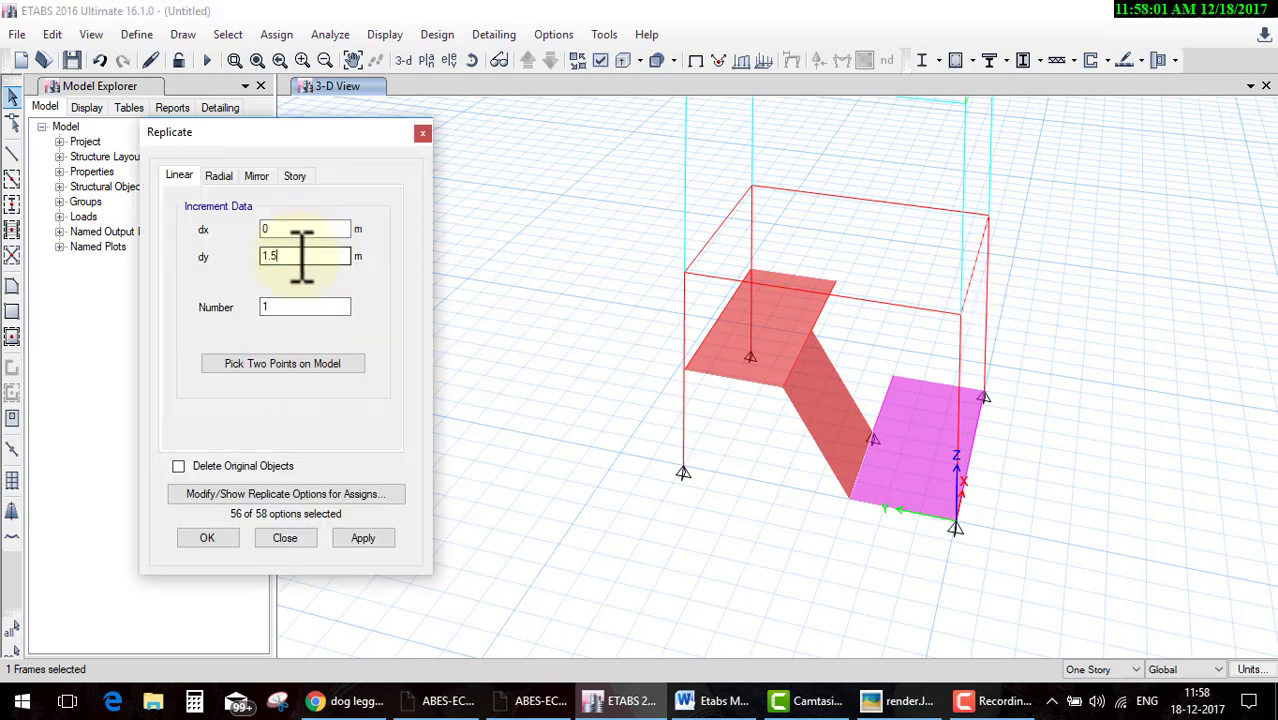
click(207, 540)
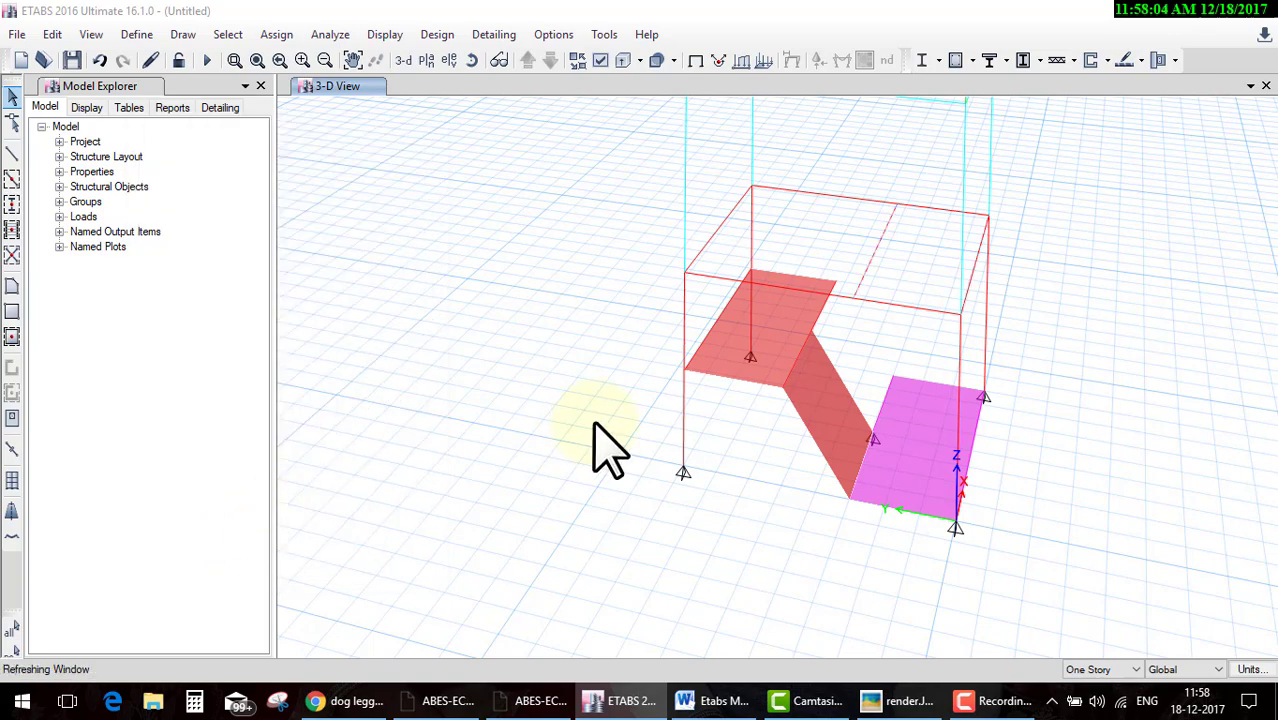
click(13, 290)
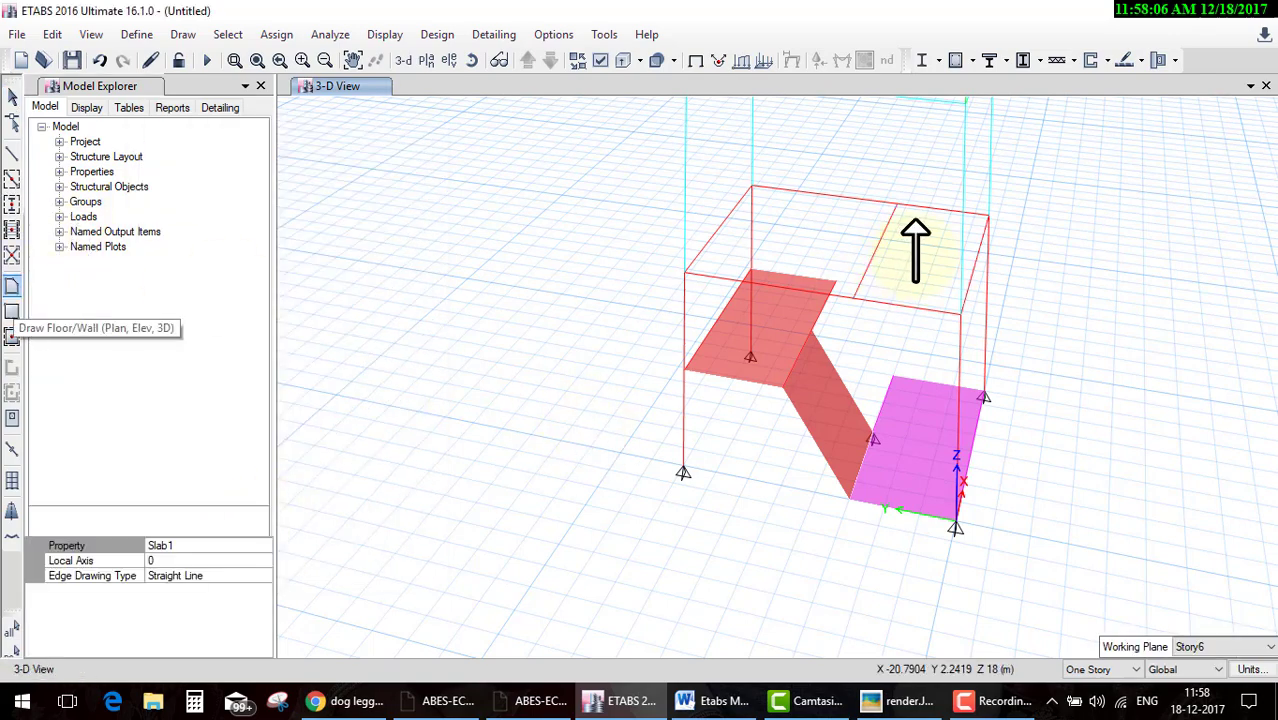
click(855, 296)
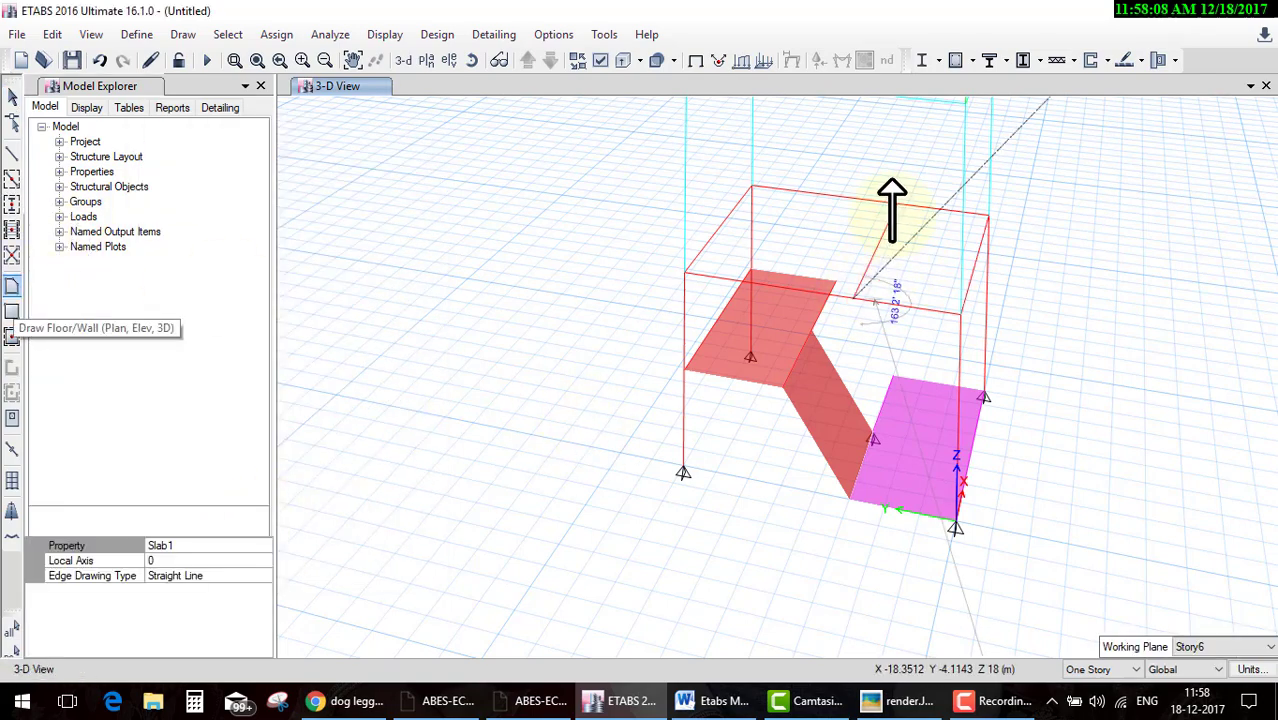
click(988, 213)
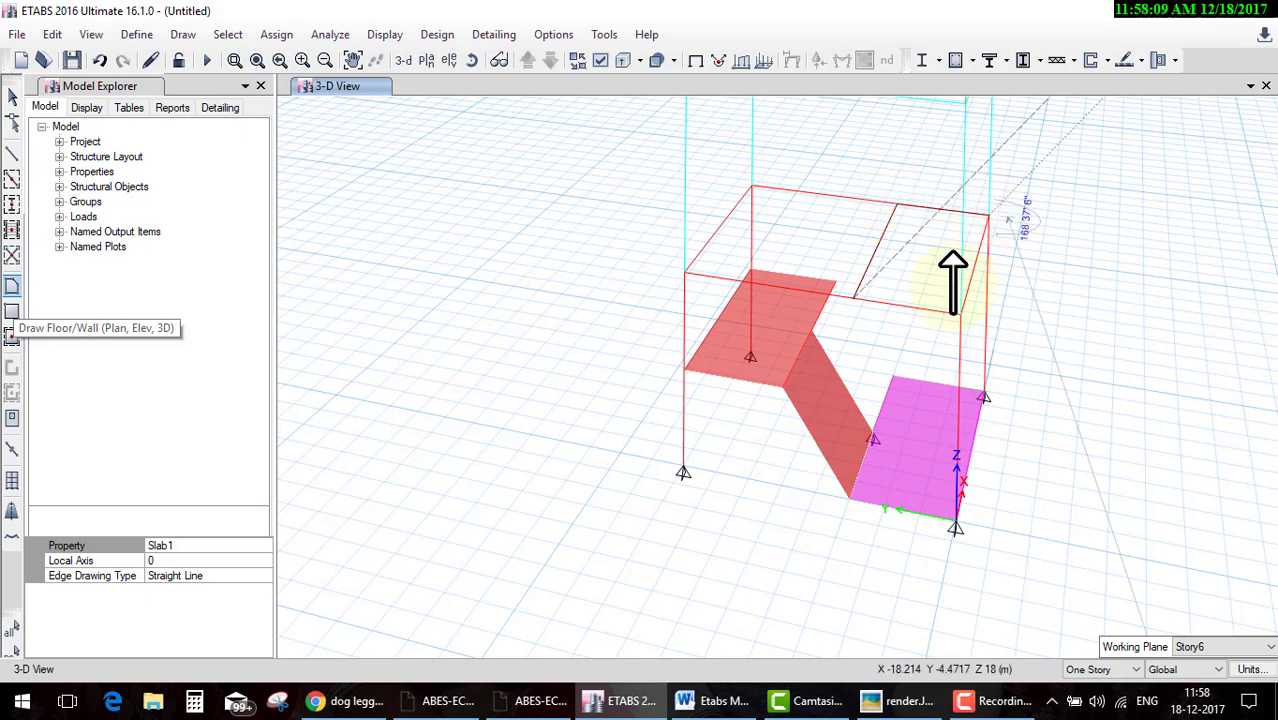
click(851, 288)
key(Return)
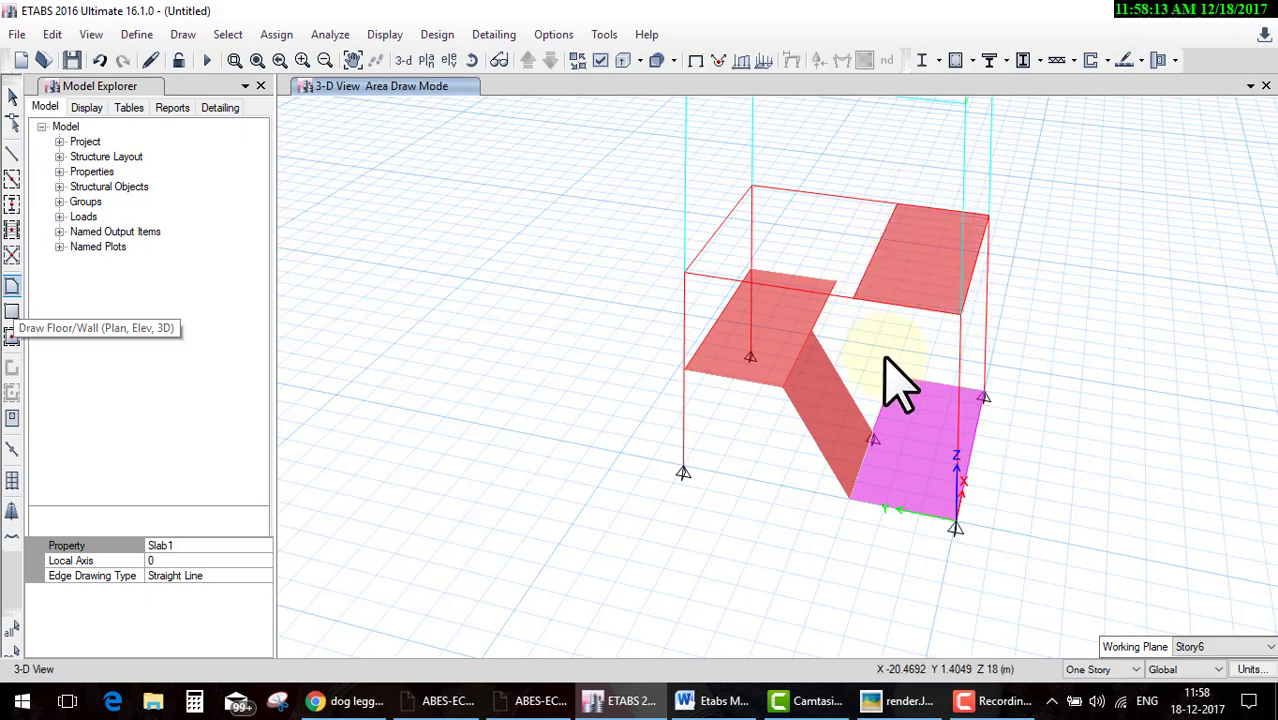
key(Escape)
Divide the selected landing beam into 2 frame objects
click(845, 305)
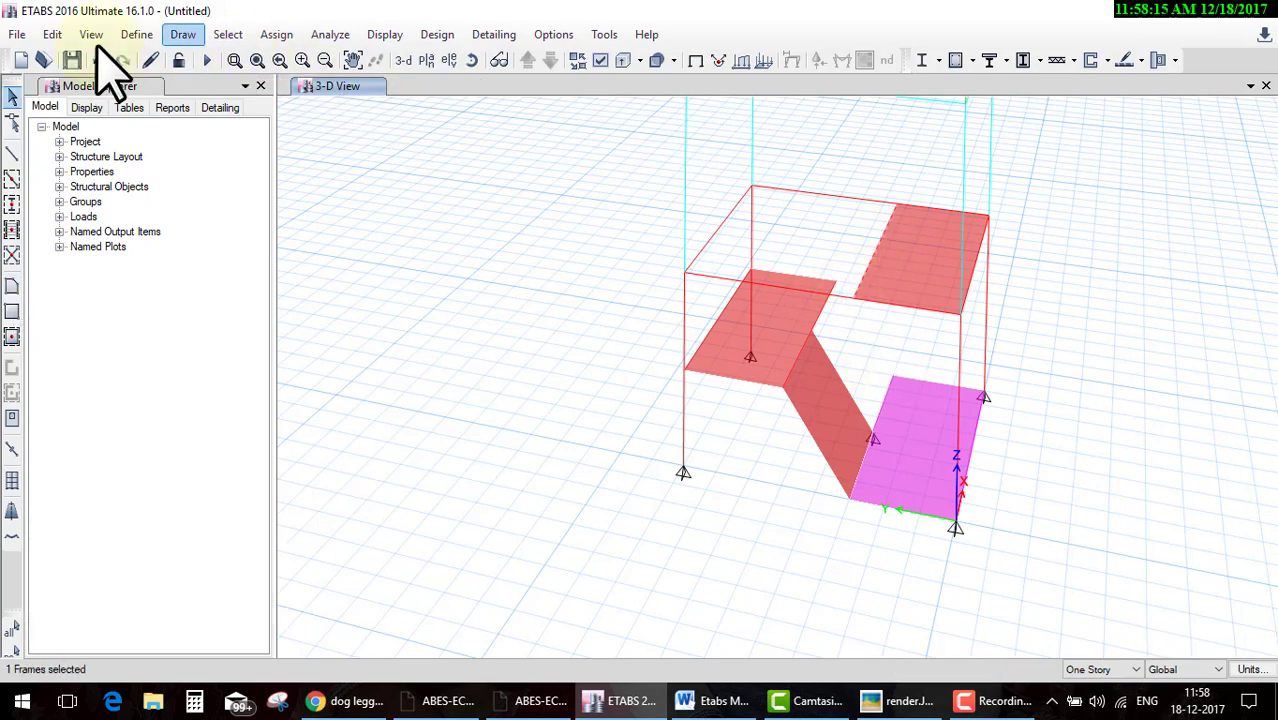
click(52, 34)
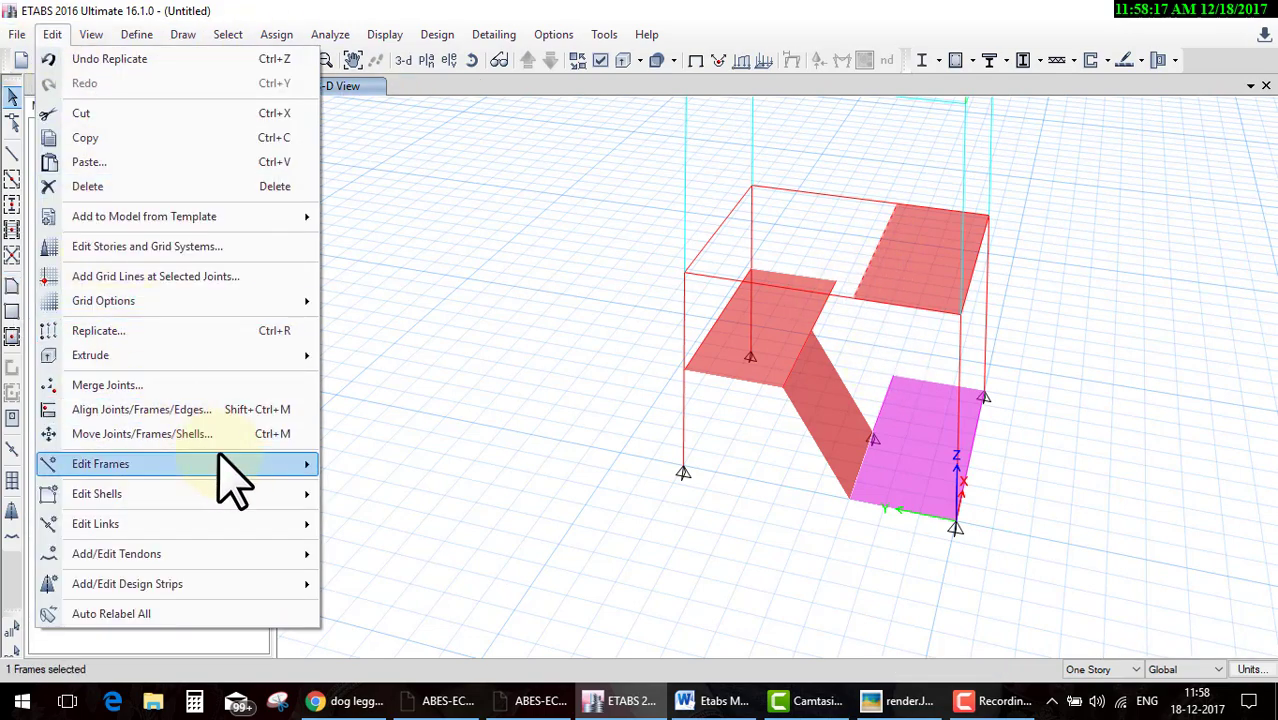
mouse_move(100, 464)
click(410, 463)
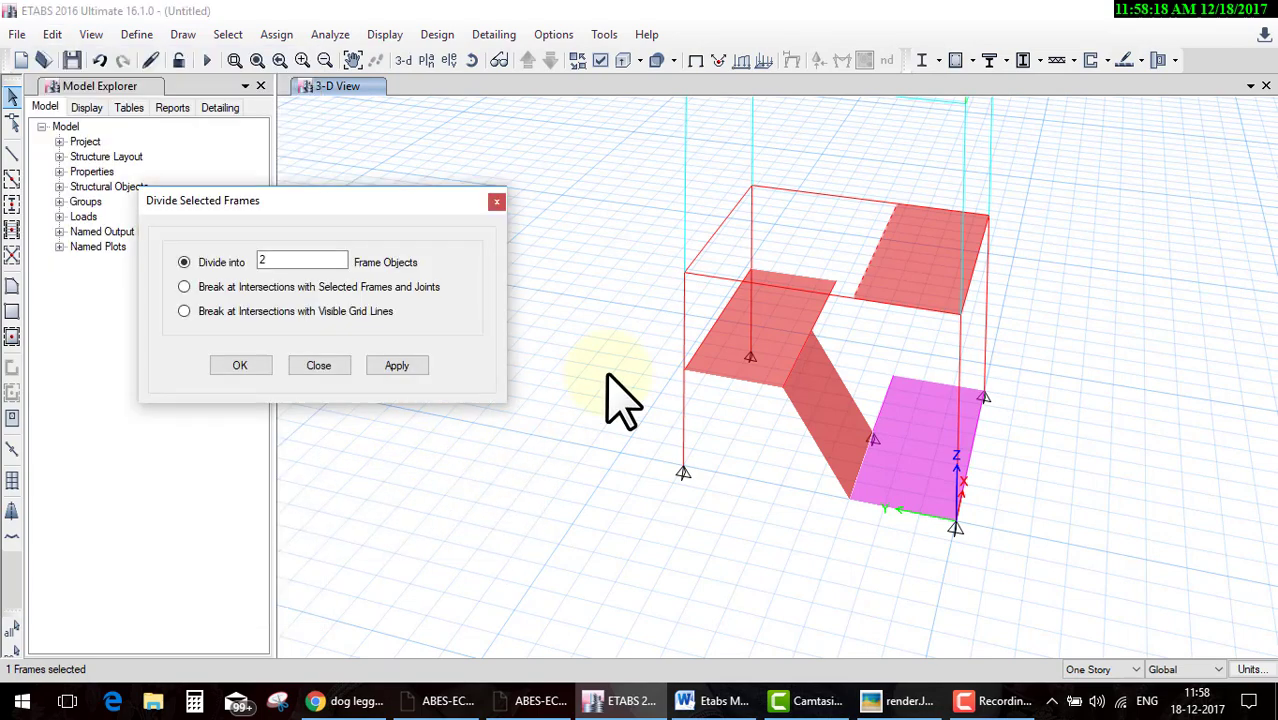
click(246, 364)
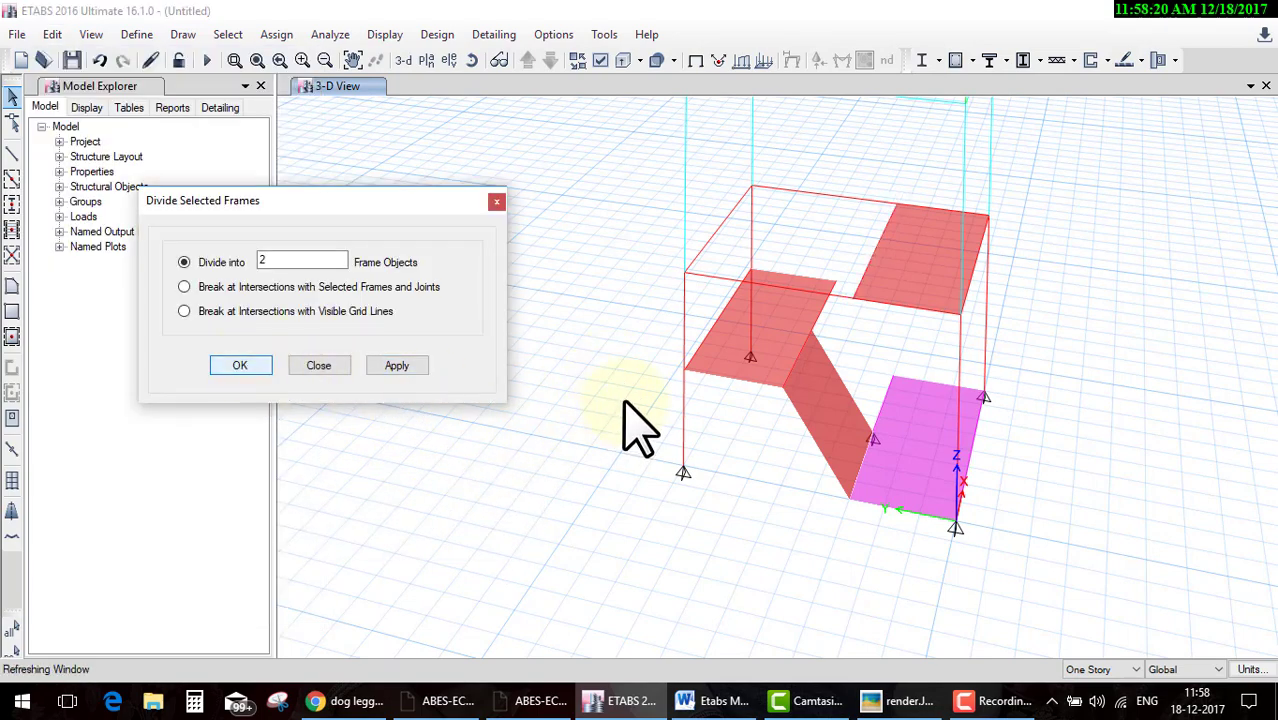
Draw the second inclined Slab1 flight from the lower landing joint up to the upper landing
click(12, 287)
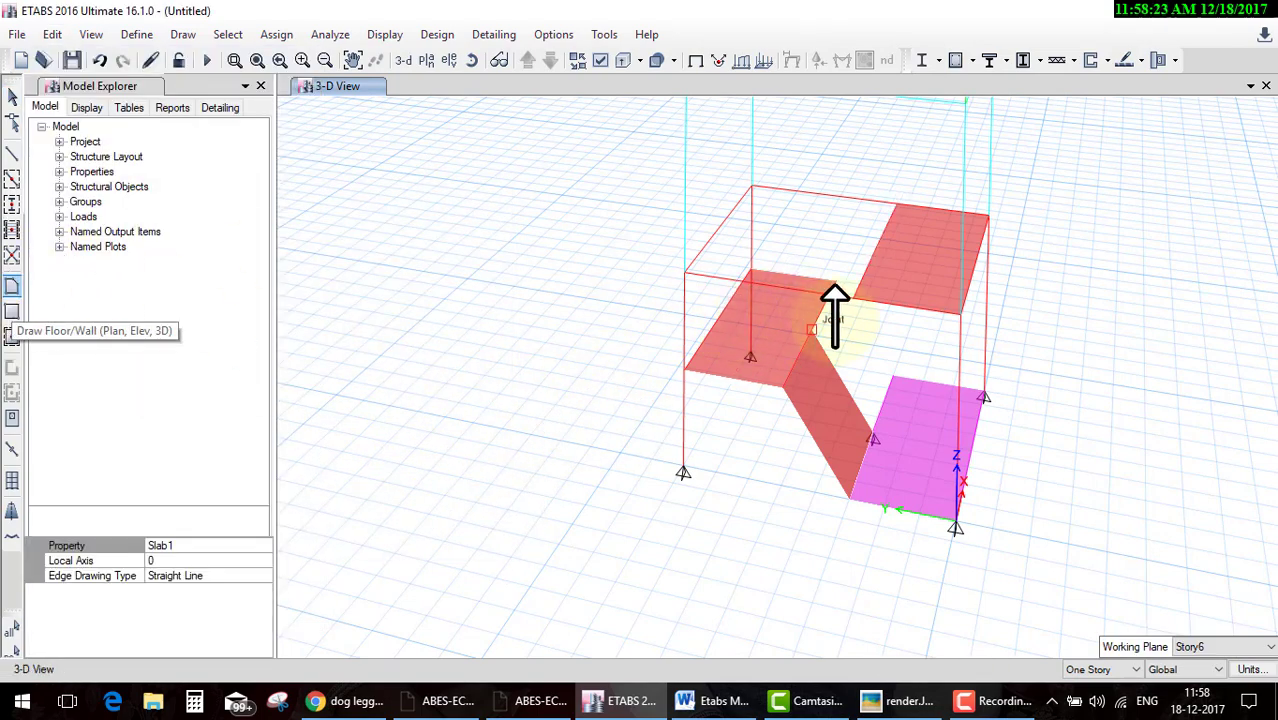
click(812, 328)
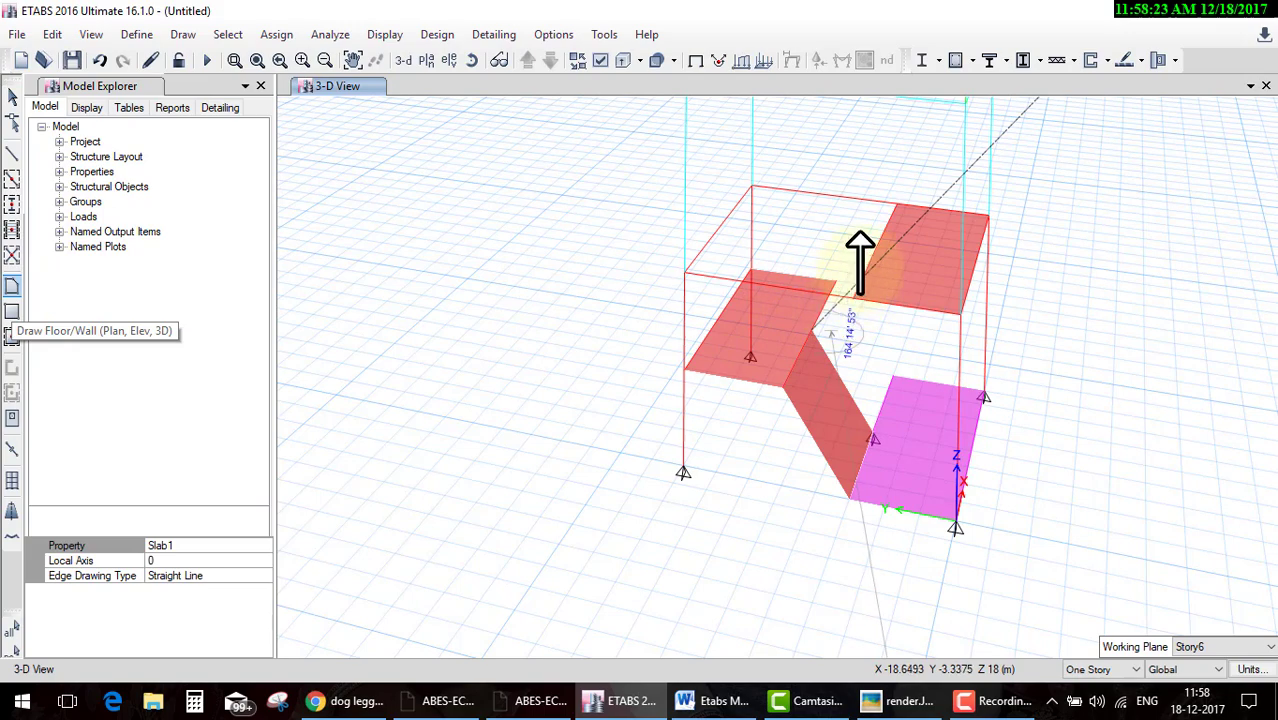
click(893, 204)
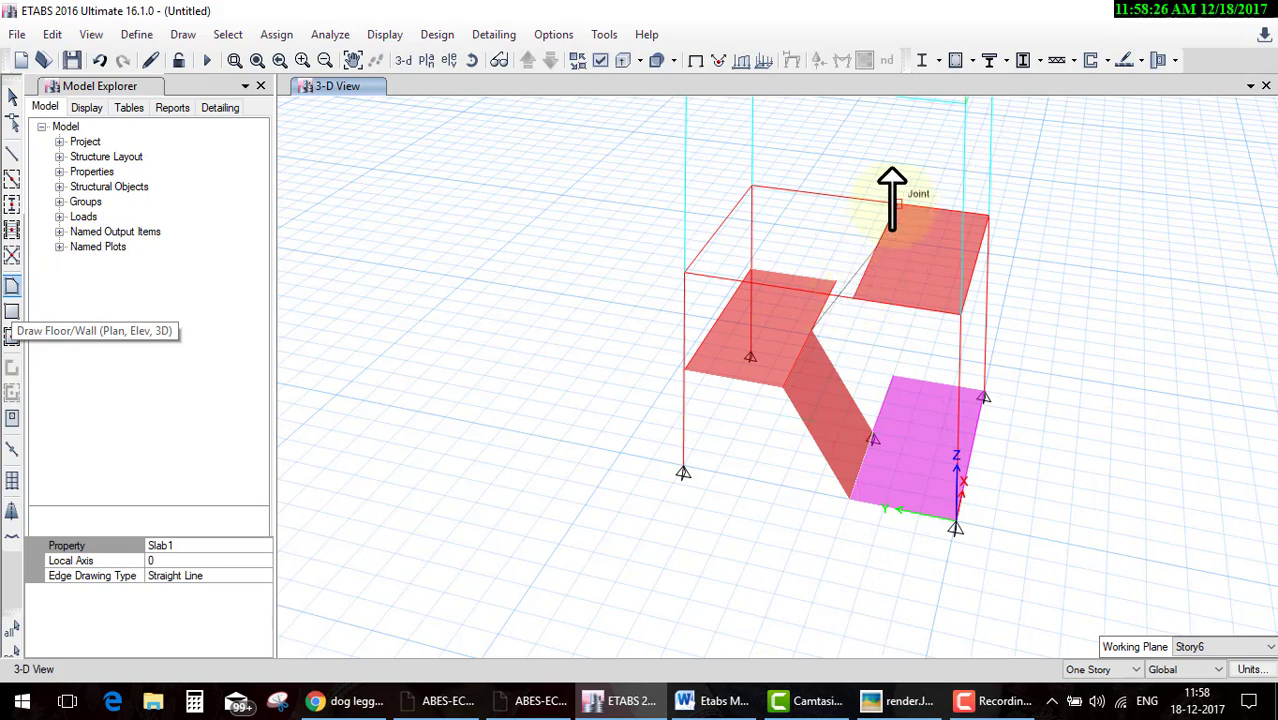
click(812, 326)
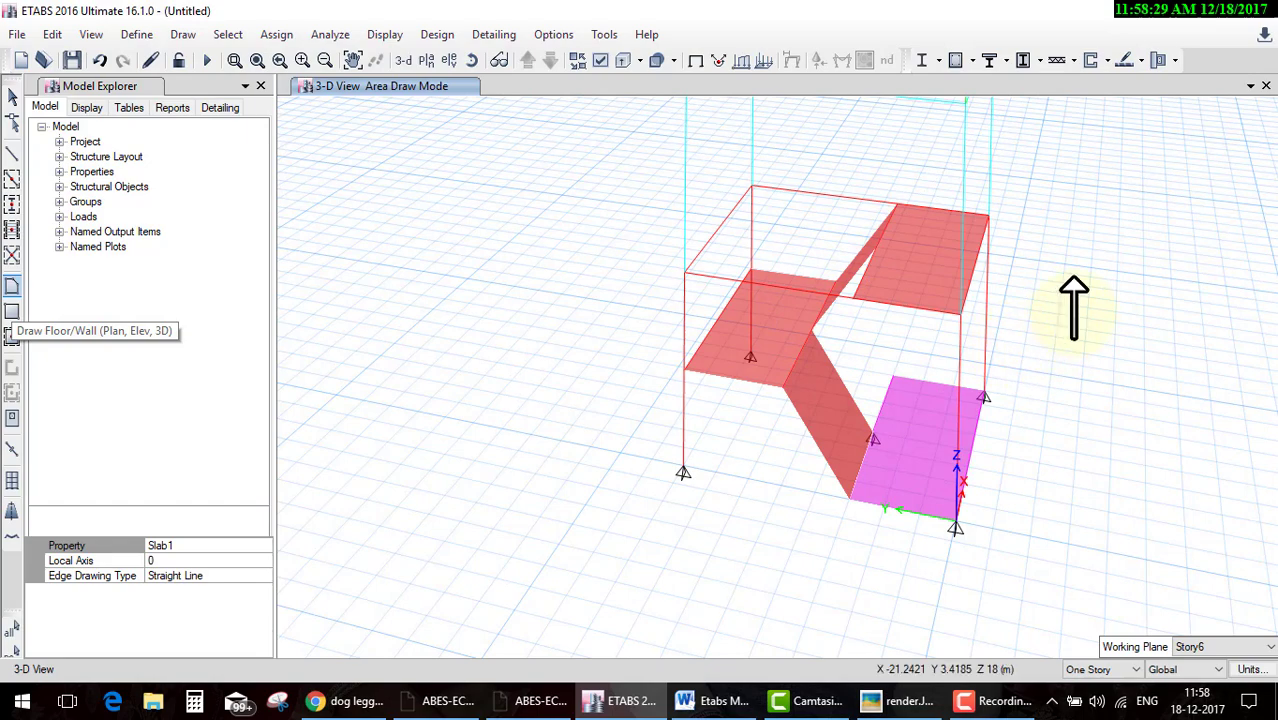
key(Escape)
middle_drag(845, 385, 770, 380)
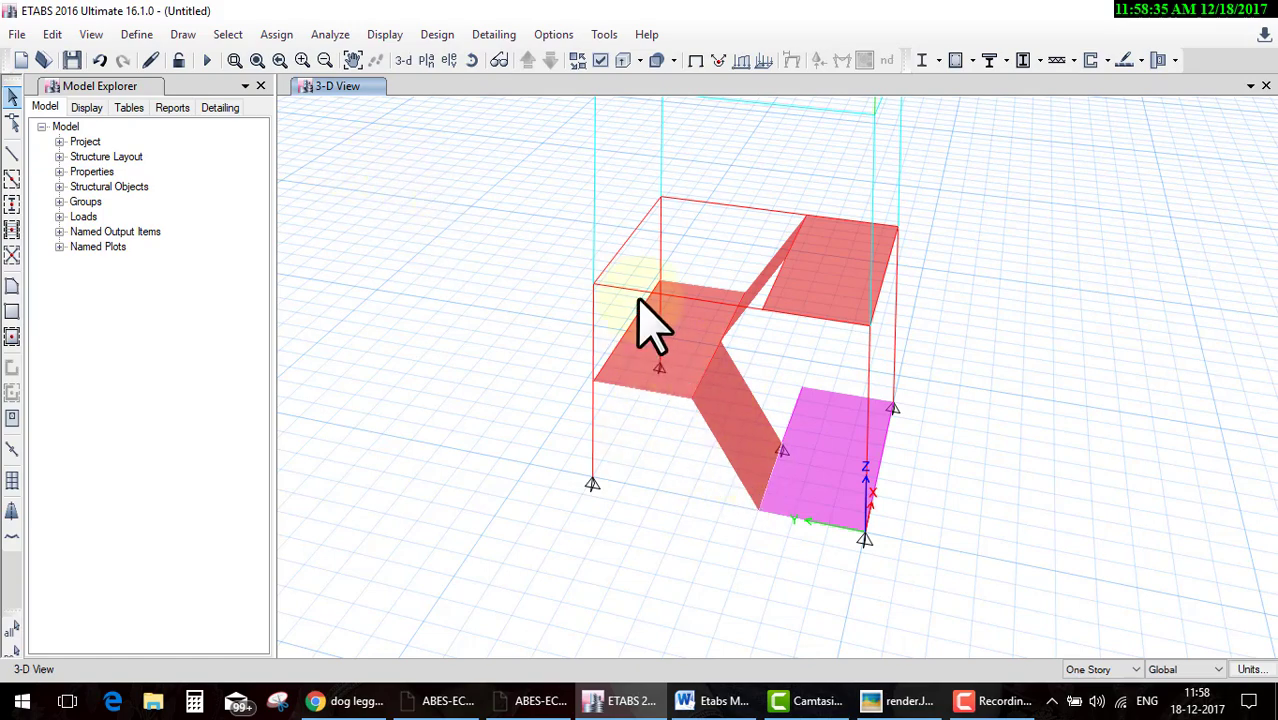
Orbit and zoom the 3D view to see the ground-storey dog-legged stair from the side
click(472, 58)
drag(502, 383, 722, 385)
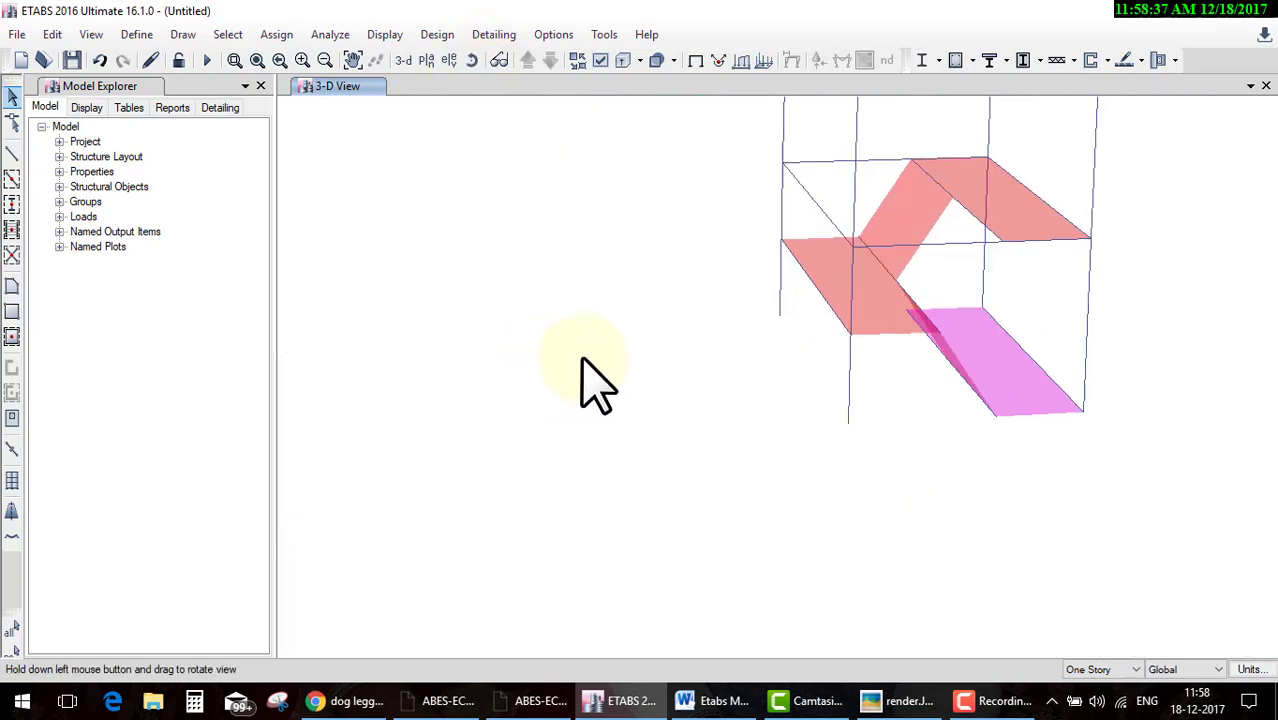
scroll(700, 410, down, 2)
scroll(740, 450, down, 3)
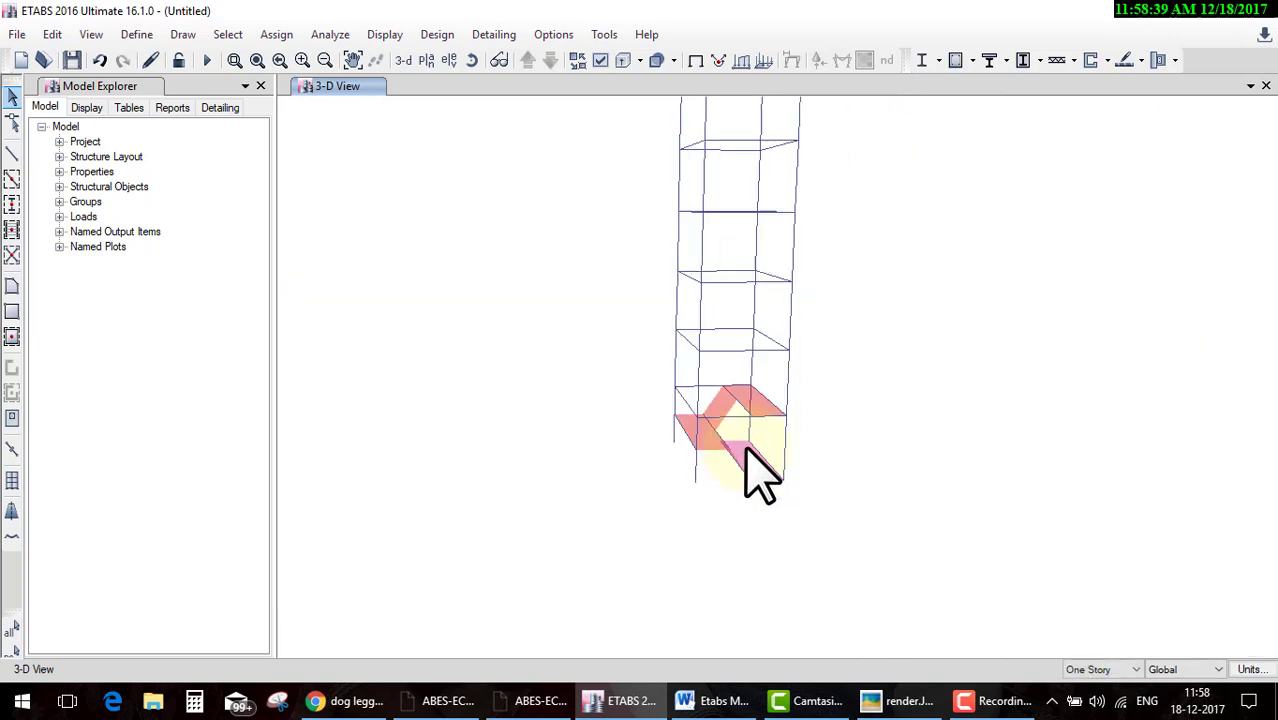
scroll(743, 412, up, 4)
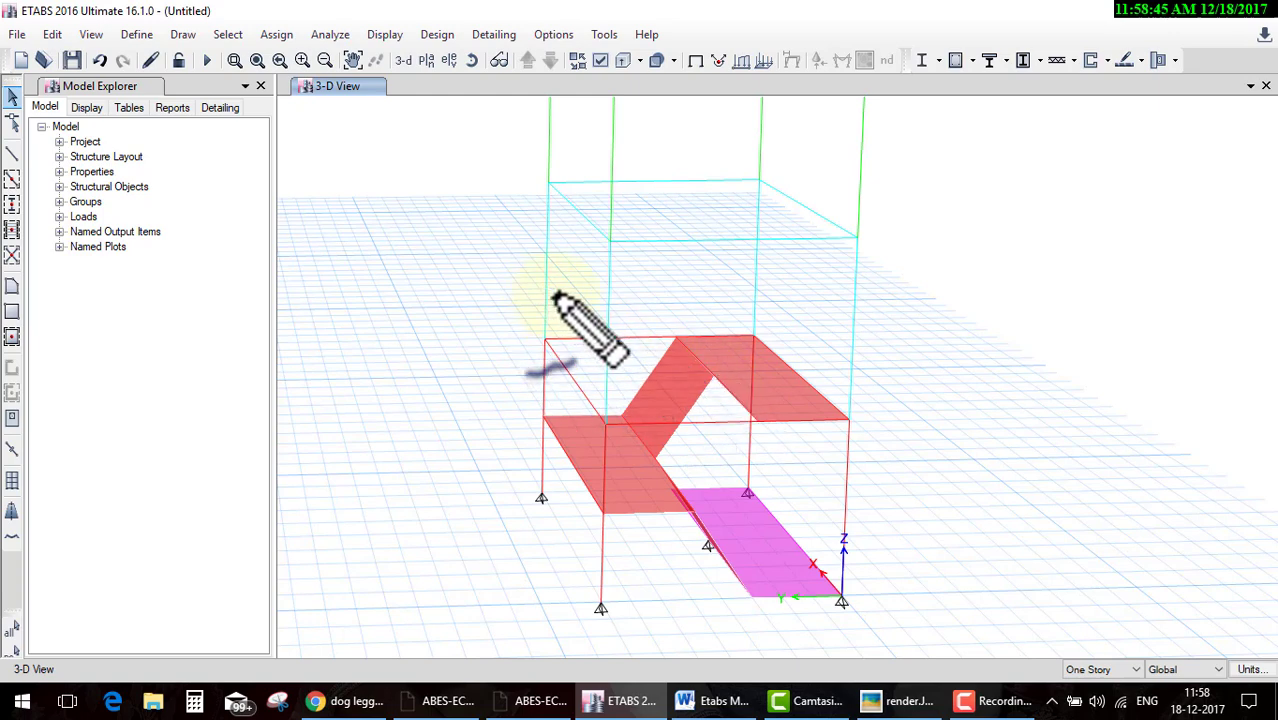
mouse_move(545, 290)
mouse_down()
mouse_move(605, 343)
mouse_move(613, 320)
mouse_move(633, 337)
mouse_move(626, 313)
mouse_move(685, 362)
mouse_move(662, 370)
mouse_move(713, 420)
mouse_move(705, 369)
mouse_up()
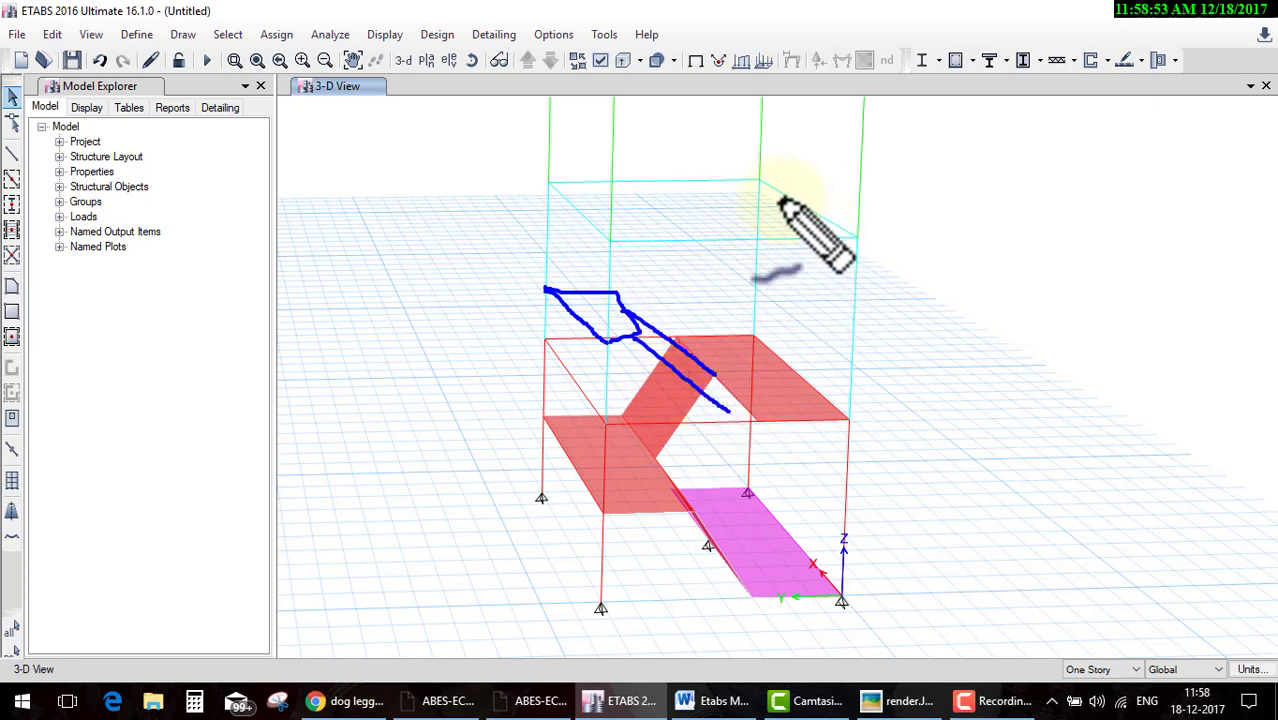
mouse_move(757, 181)
mouse_down()
mouse_move(725, 215)
mouse_move(763, 234)
mouse_move(877, 232)
mouse_up()
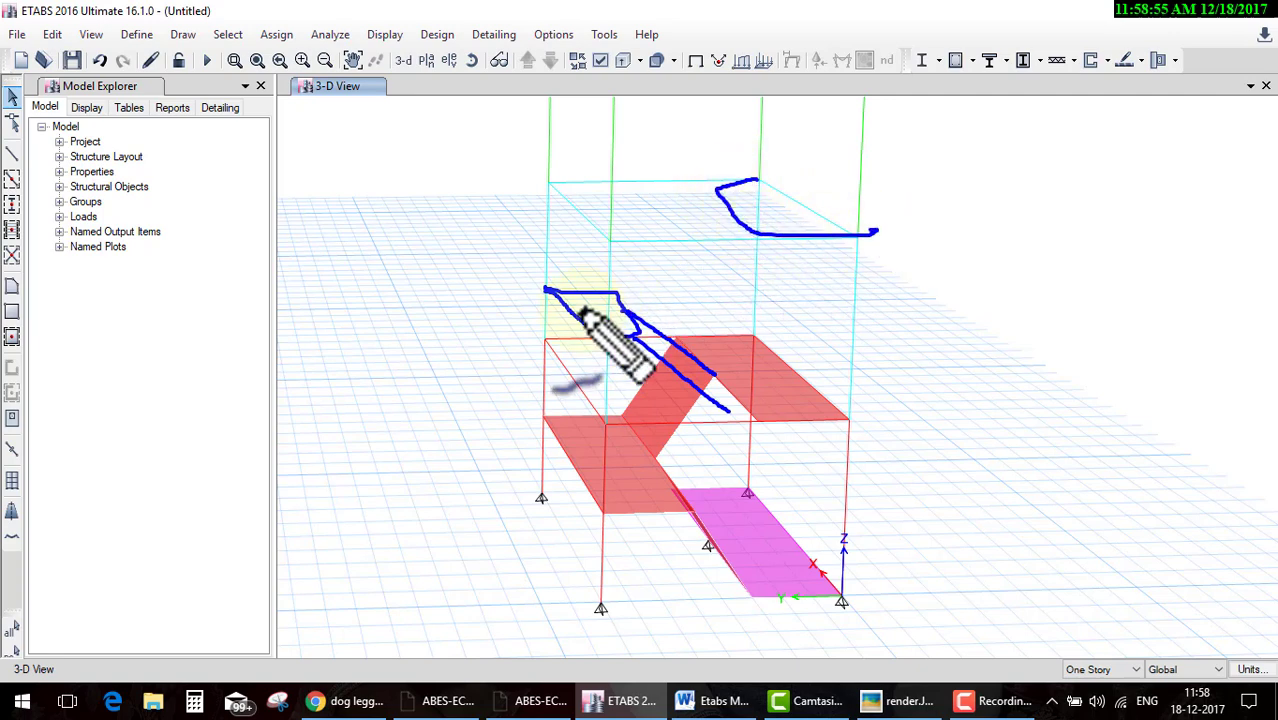
drag(615, 292, 707, 211)
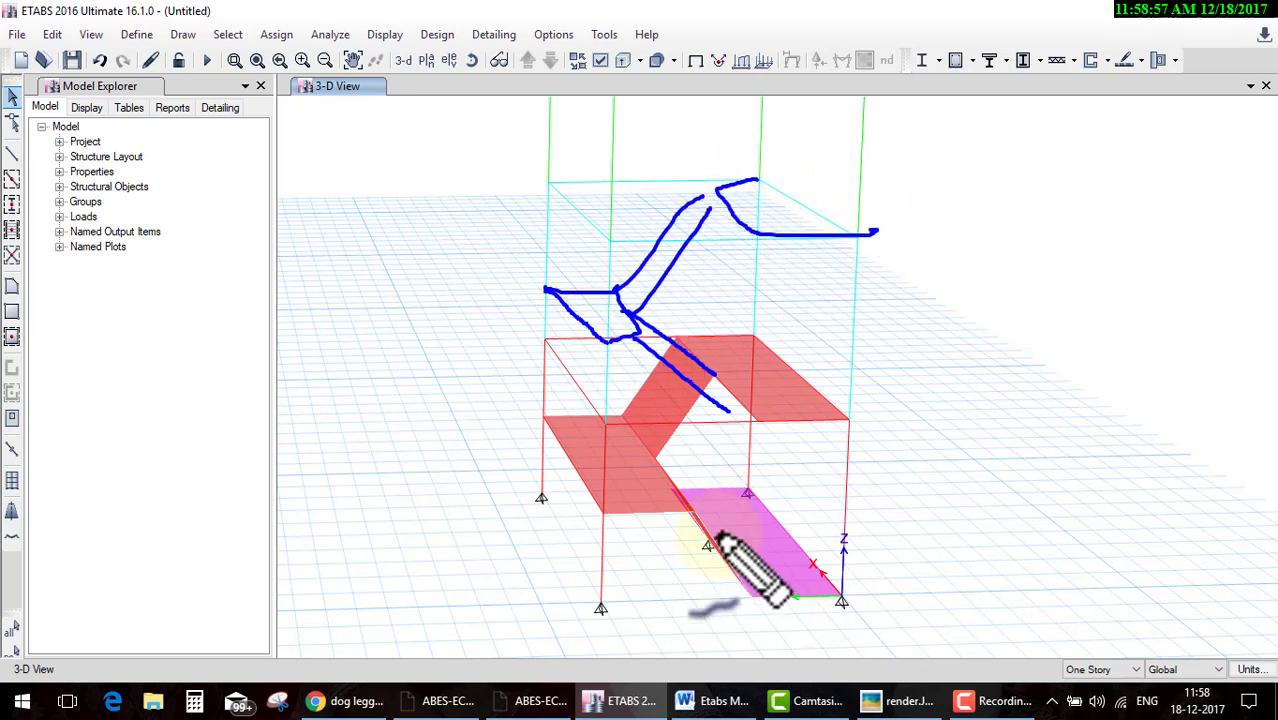
drag(776, 331, 551, 362)
mouse_move(527, 425)
mouse_down()
mouse_move(860, 440)
mouse_move(725, 358)
mouse_up()
drag(495, 467, 492, 285)
mouse_move(463, 338)
mouse_down()
mouse_move(520, 300)
mouse_move(545, 333)
mouse_up()
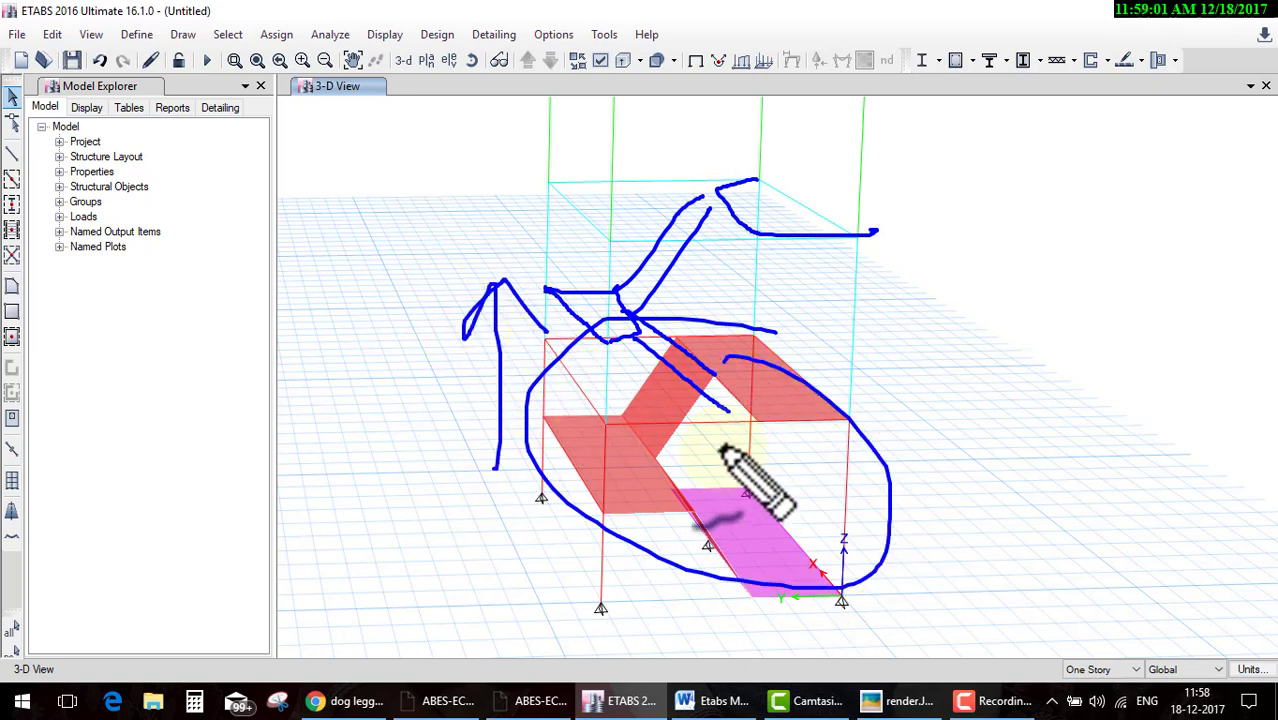
key(Escape)
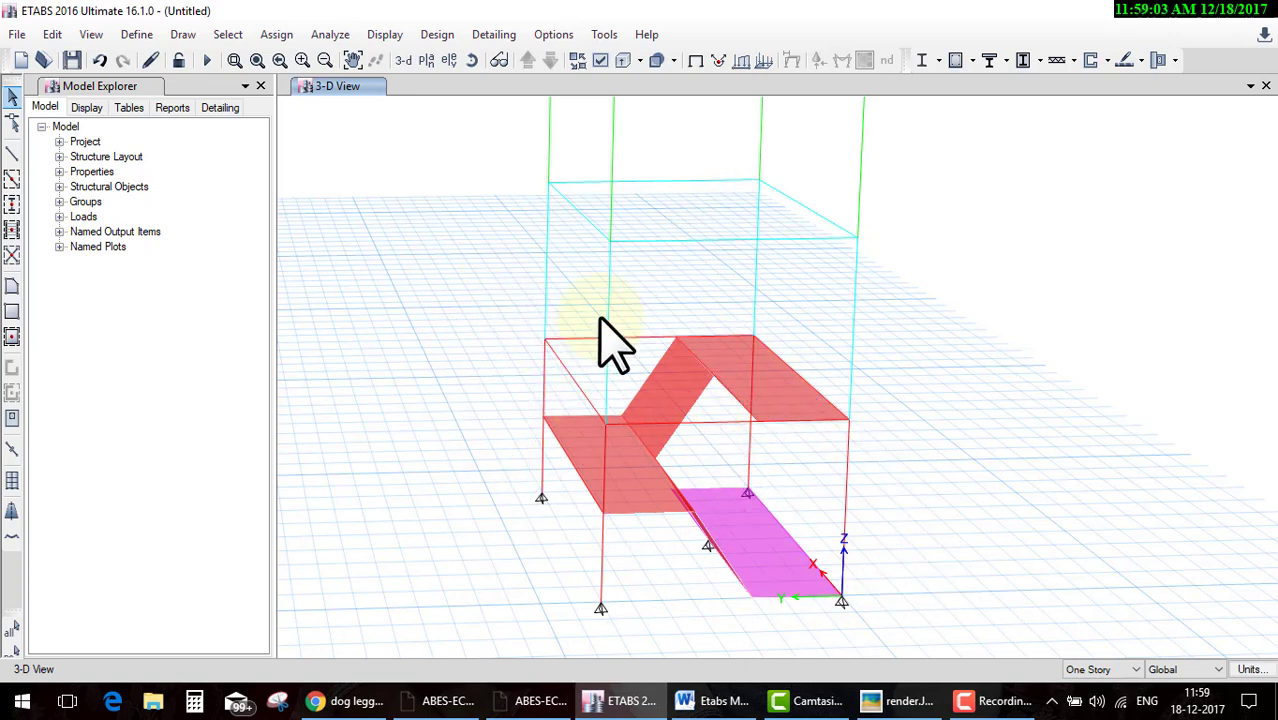
Select the ground-storey stair's landing and sloped flight slabs
click(722, 362)
click(730, 382)
click(639, 508)
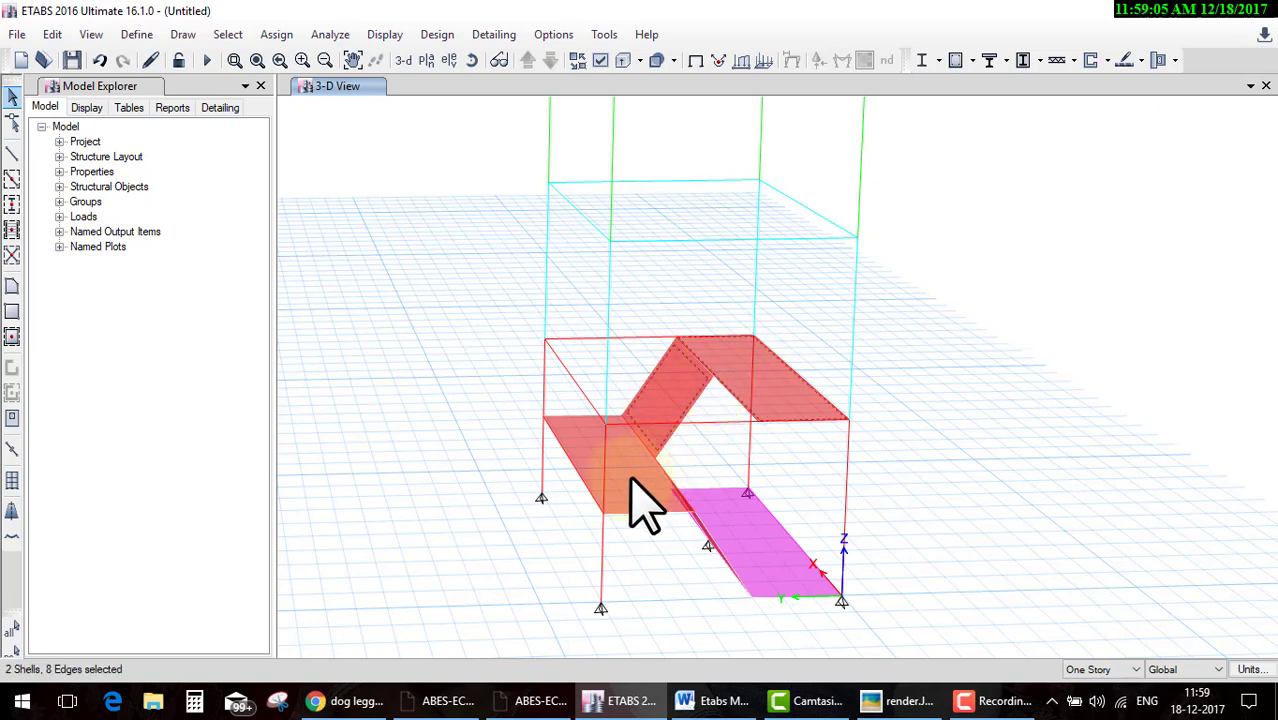
click(756, 537)
mouse_move(800, 637)
mouse_down()
mouse_move(713, 542)
mouse_move(701, 505)
mouse_up()
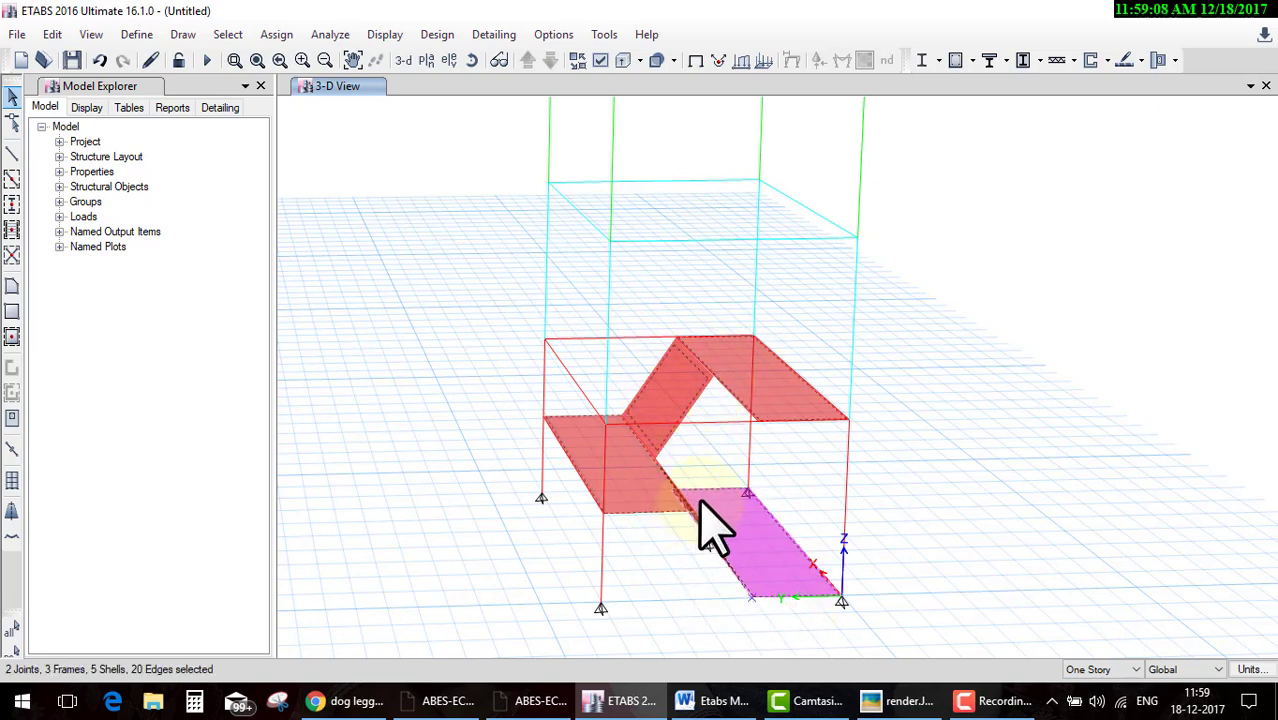
Add the surrounding stair beams, giving 5 shells and 8 frames selected
click(624, 455)
click(662, 480)
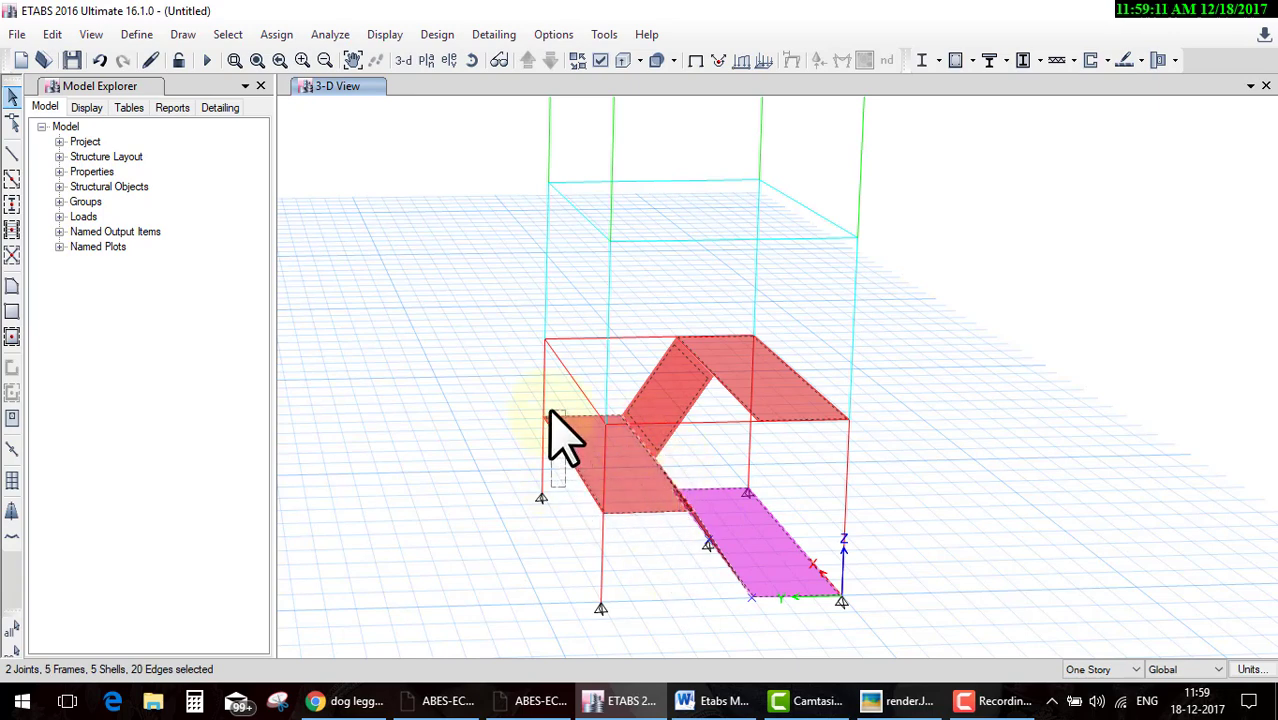
click(642, 403)
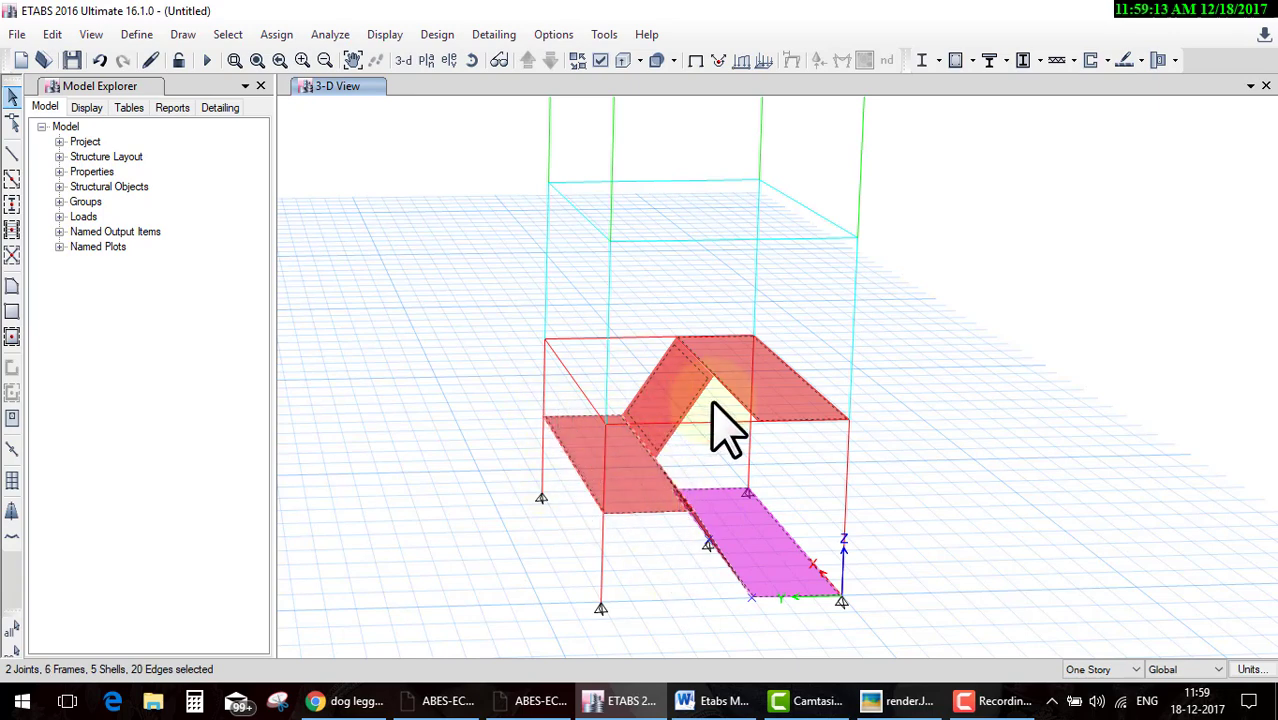
click(757, 368)
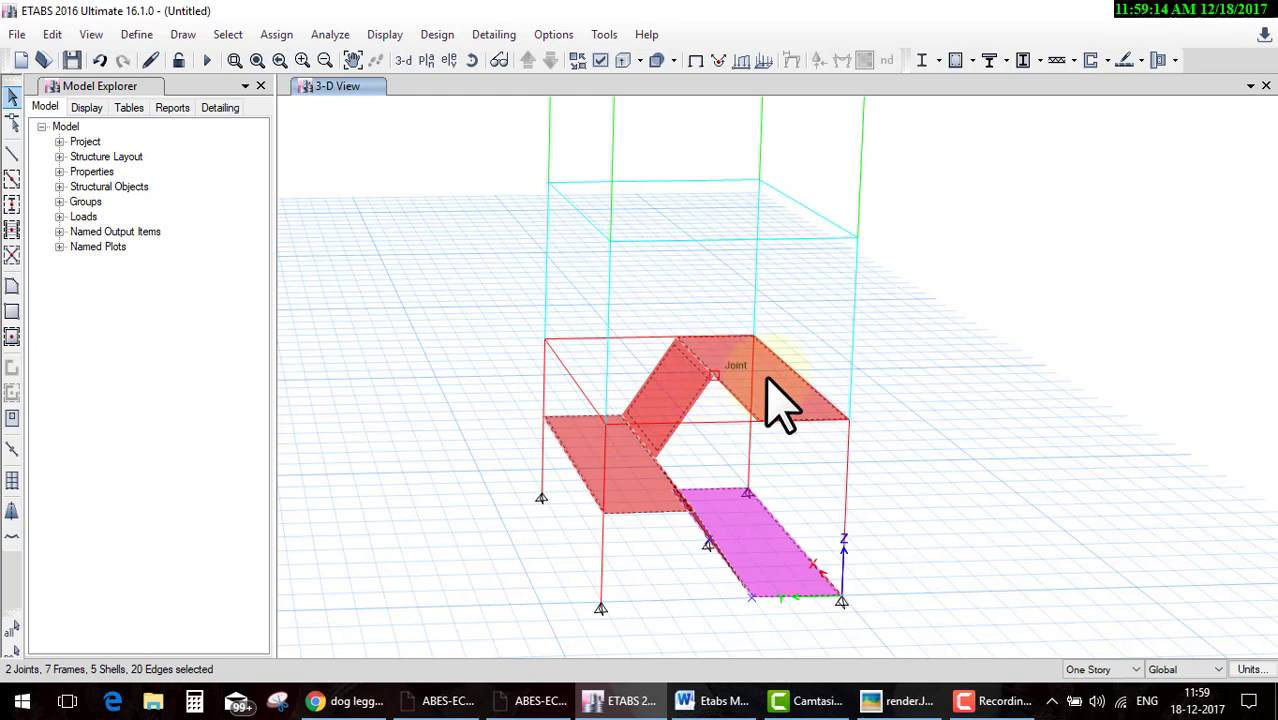
click(815, 432)
click(714, 376)
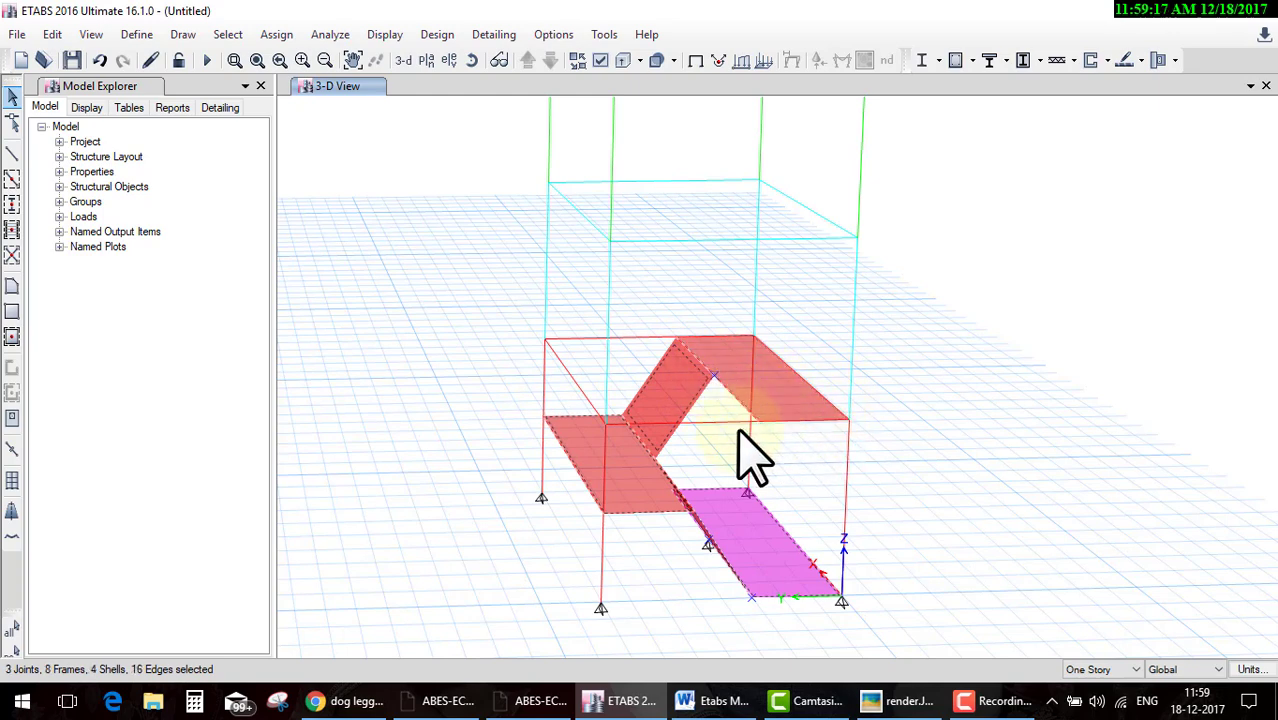
click(768, 400)
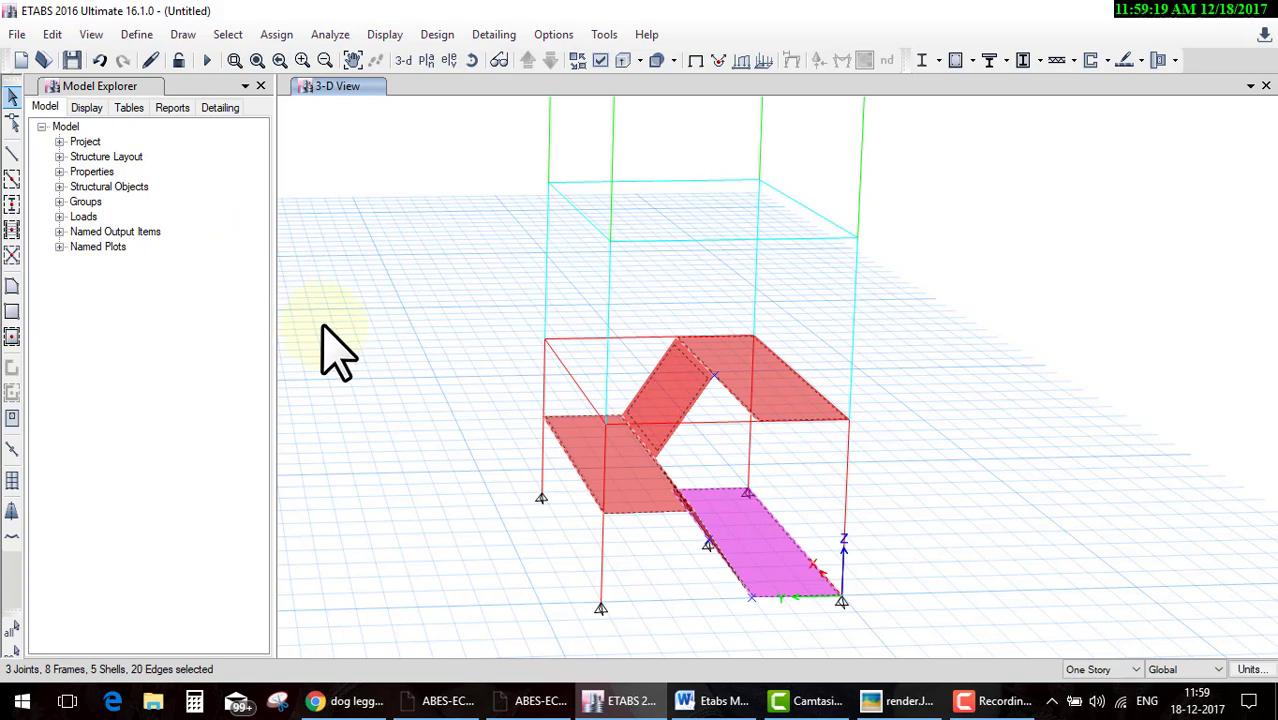
Replicate the selected stair onto Story2 through Story6 using Ctrl+R's Story option
key(ctrl+r)
scroll(533, 390, down, 5)
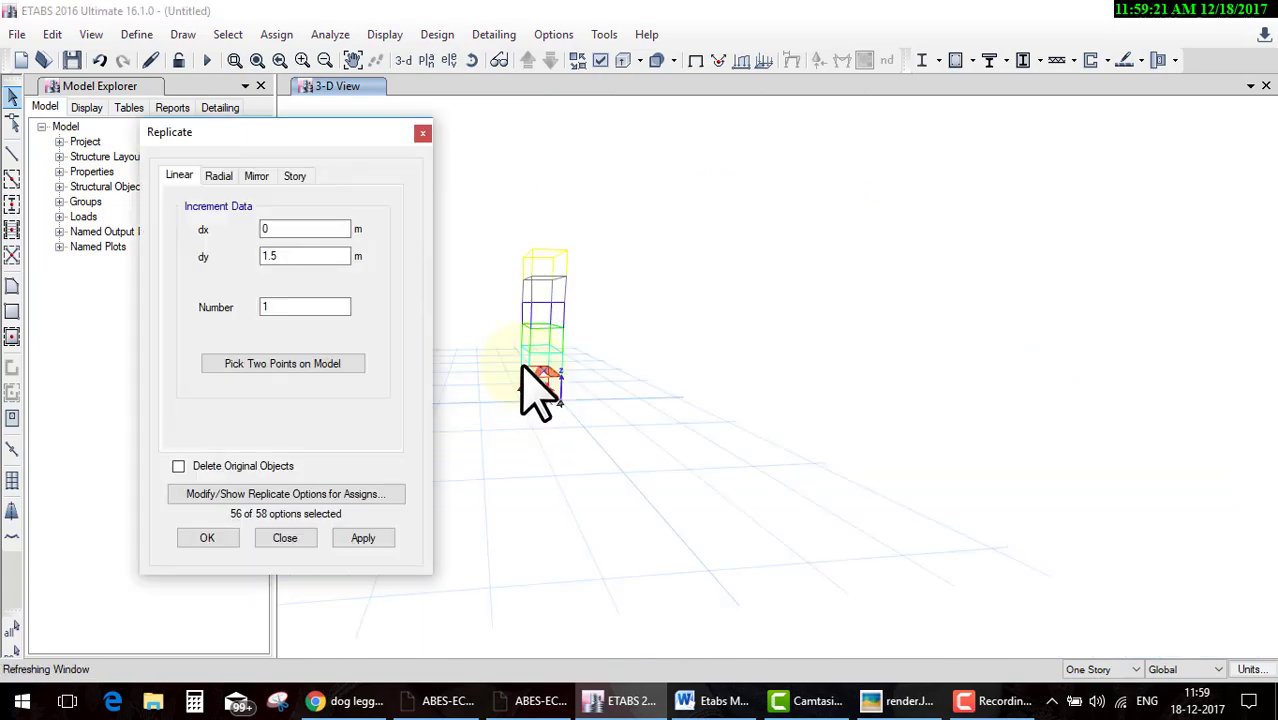
scroll(470, 400, up, 3)
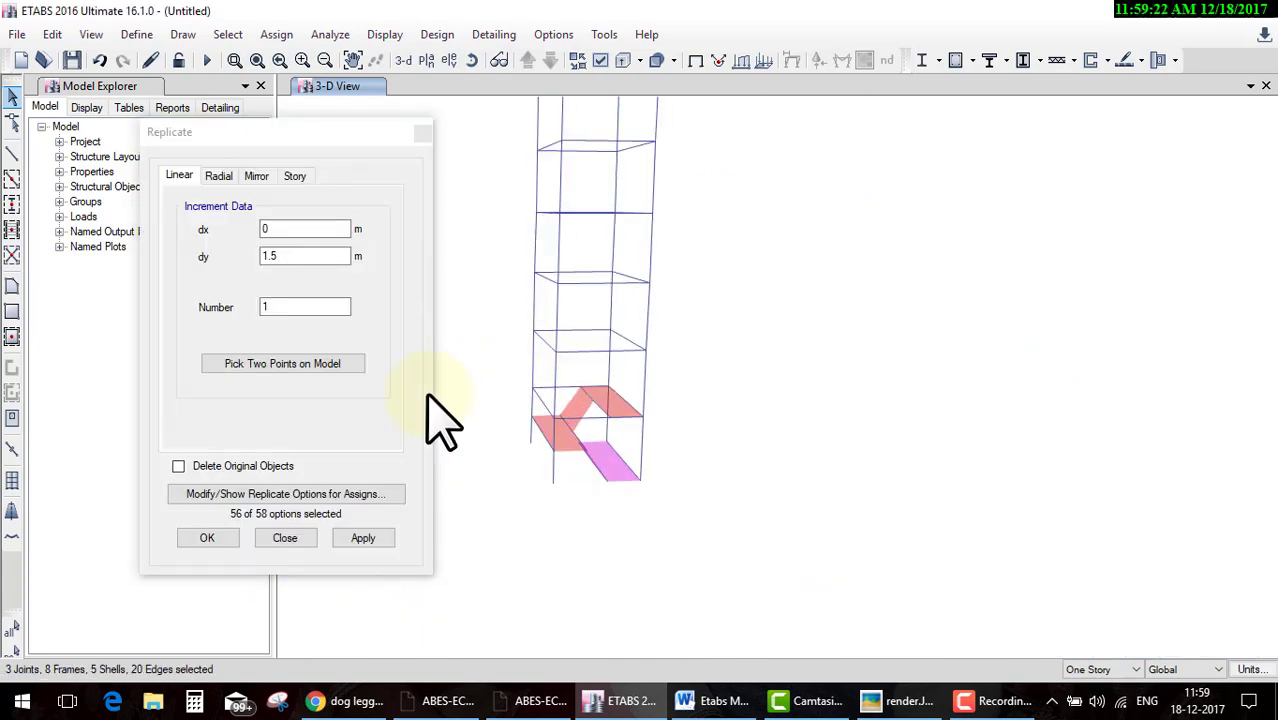
click(295, 177)
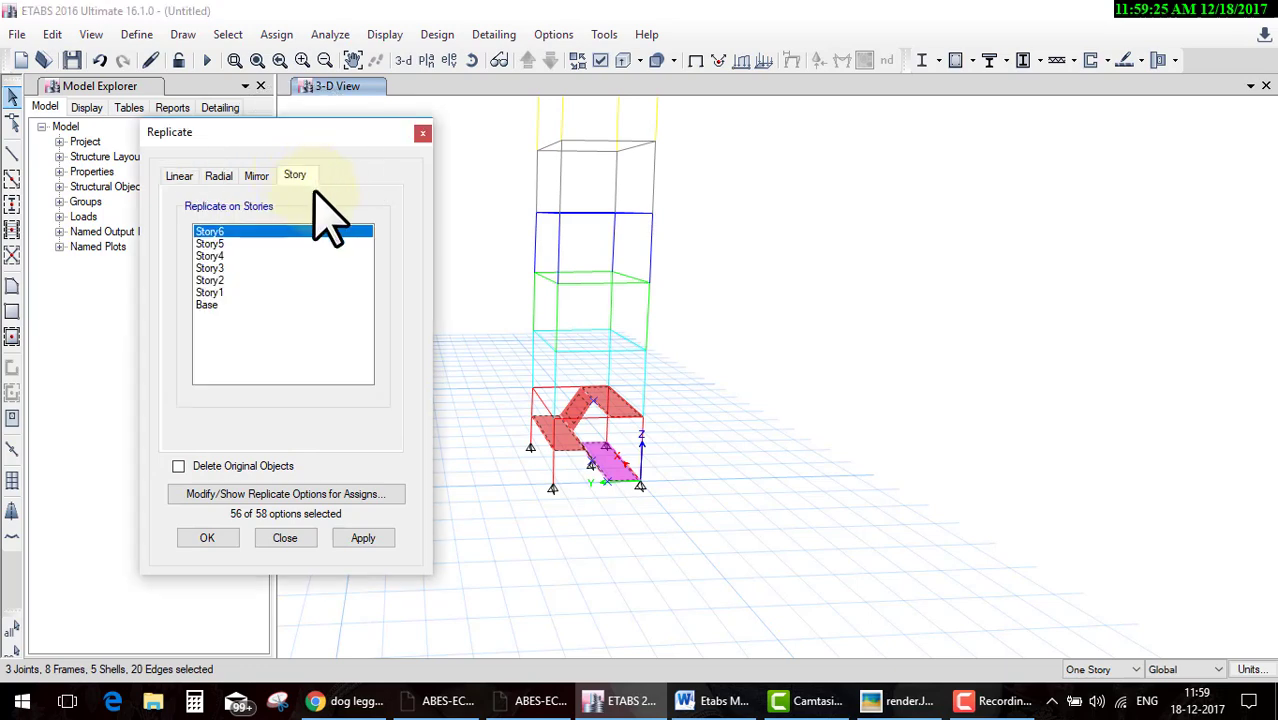
click(212, 294)
click(224, 280)
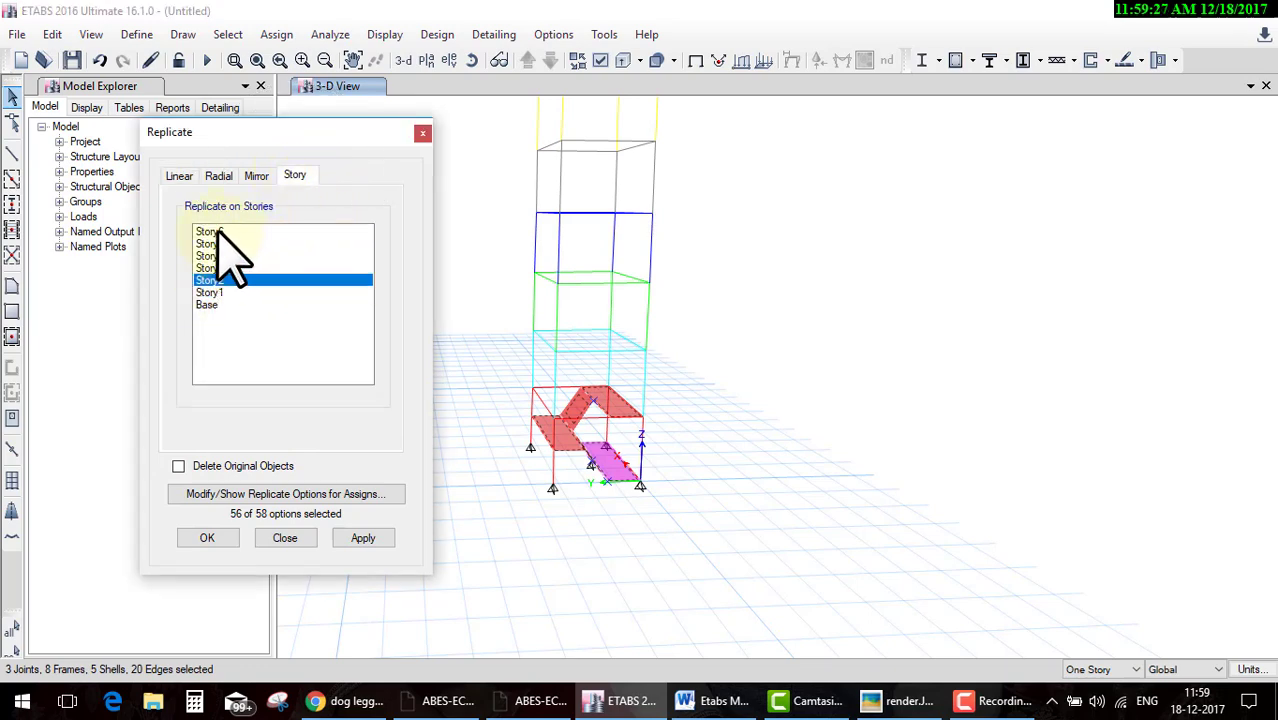
drag(222, 234, 226, 281)
click(220, 281)
shift+click(213, 236)
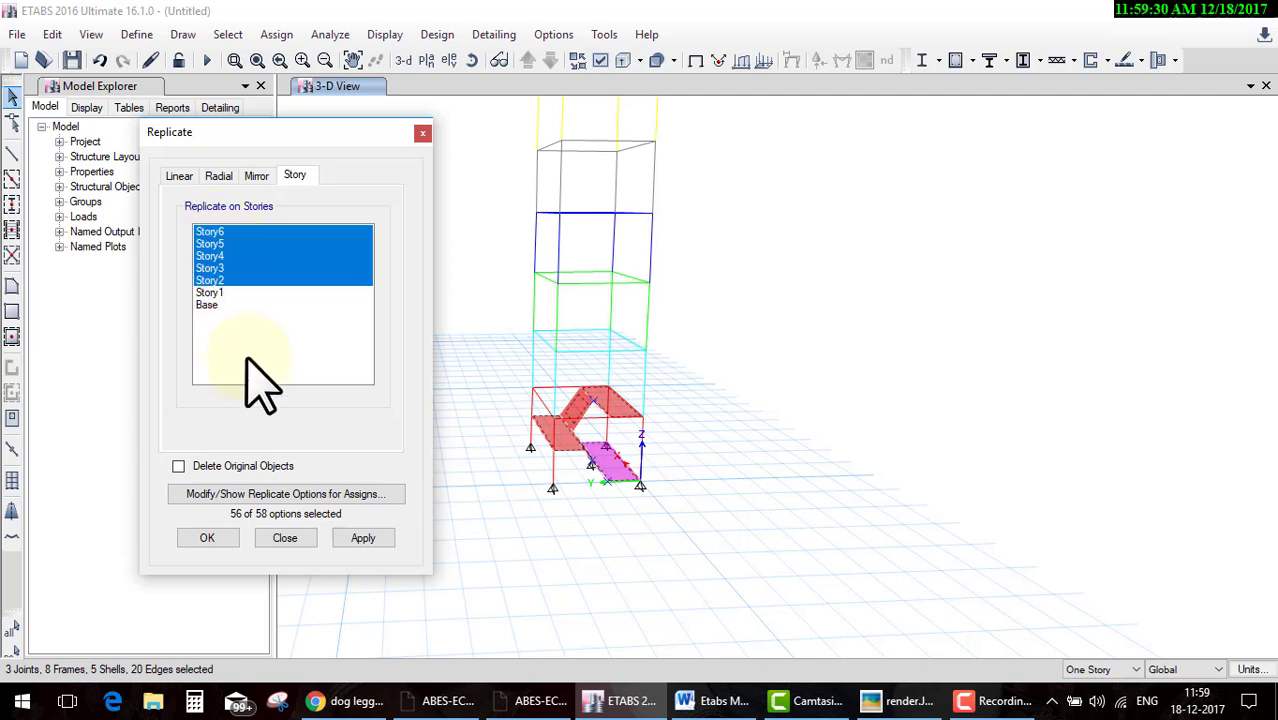
click(208, 539)
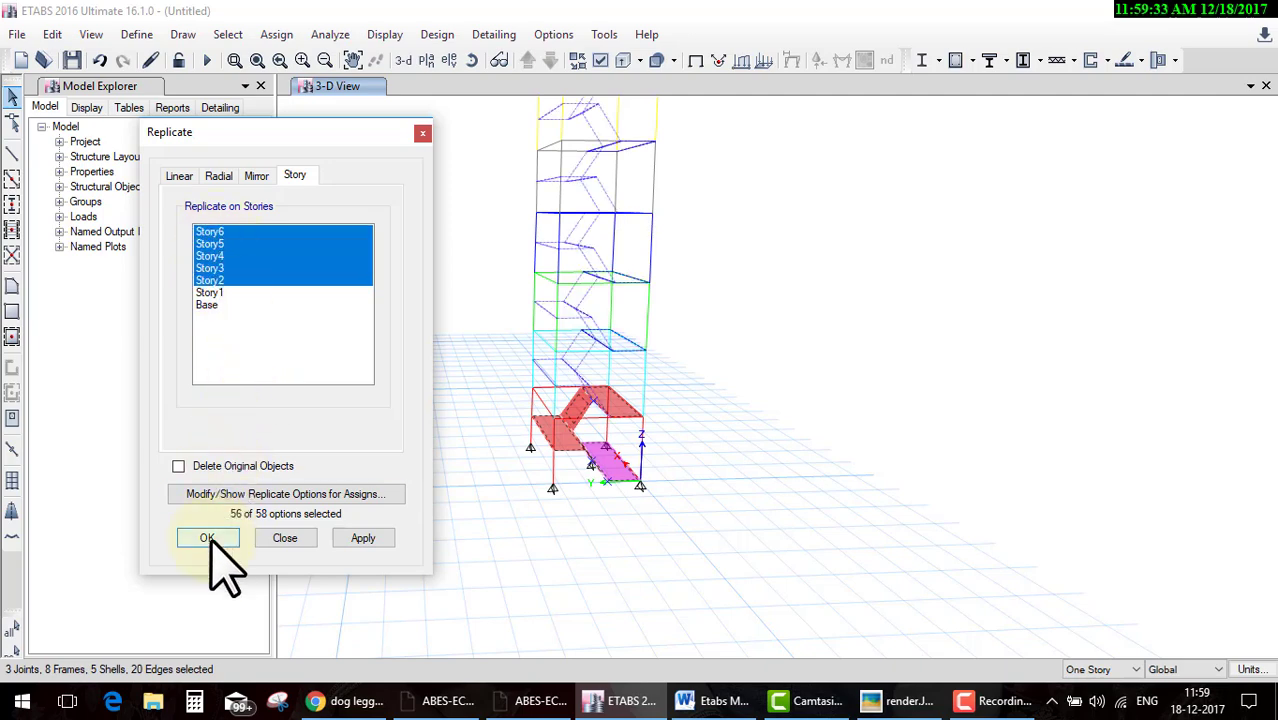
click(208, 539)
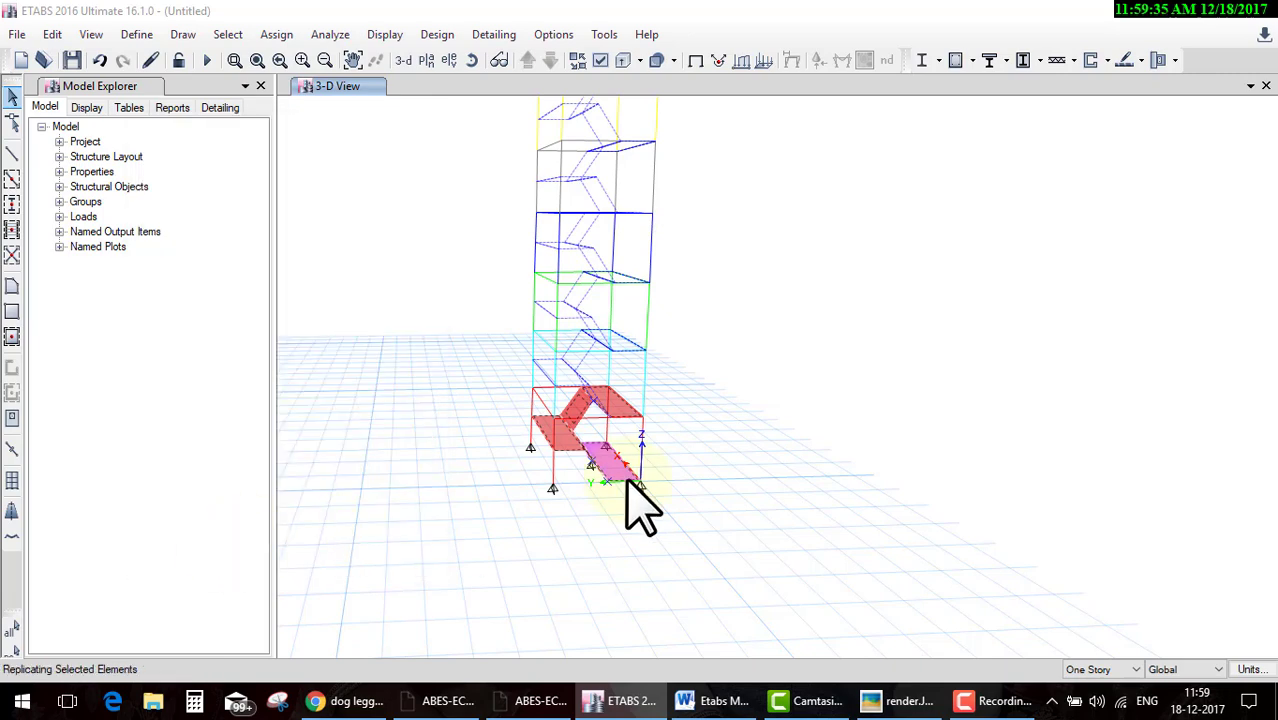
mouse_move(693, 309)
middle_down()
mouse_move(742, 400)
mouse_move(660, 345)
mouse_move(696, 359)
mouse_move(699, 402)
middle_up()
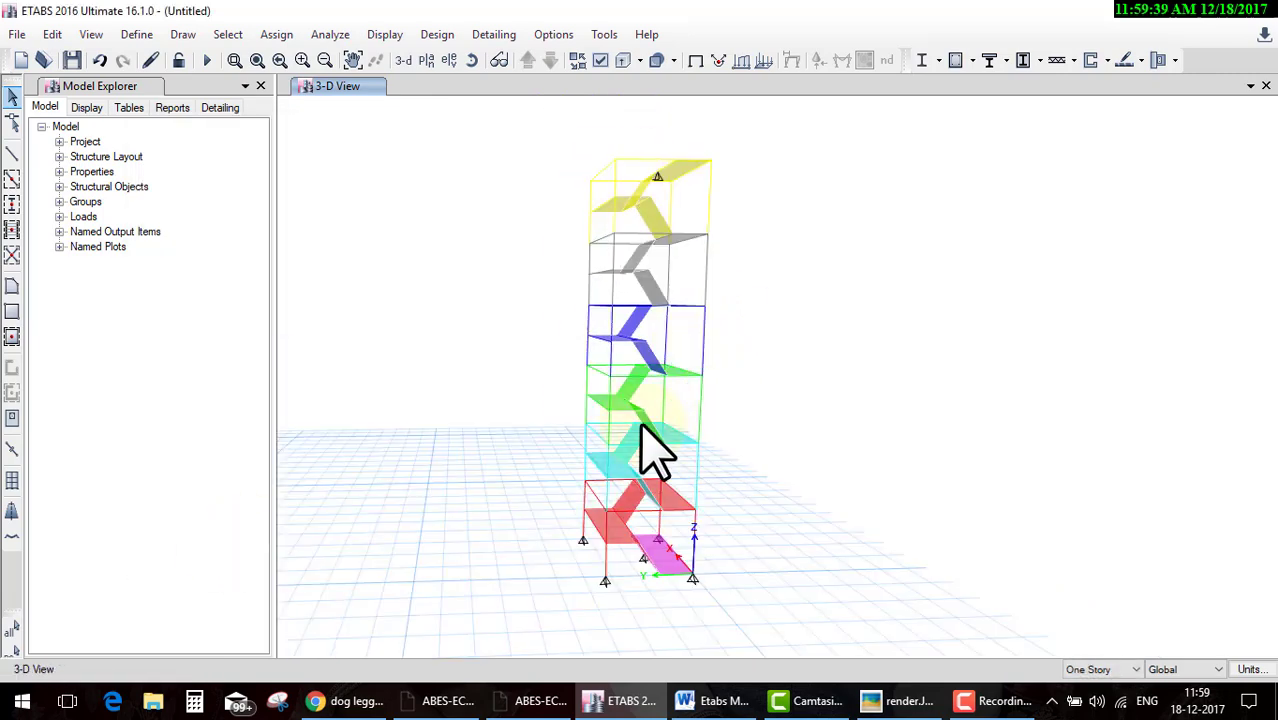
Rotate the 3D view and show all hidden objects again
click(471, 60)
mouse_move(622, 314)
mouse_down()
mouse_move(693, 408)
mouse_move(762, 391)
mouse_move(640, 450)
mouse_move(531, 366)
mouse_move(534, 426)
mouse_move(565, 420)
mouse_up()
right_click(789, 247)
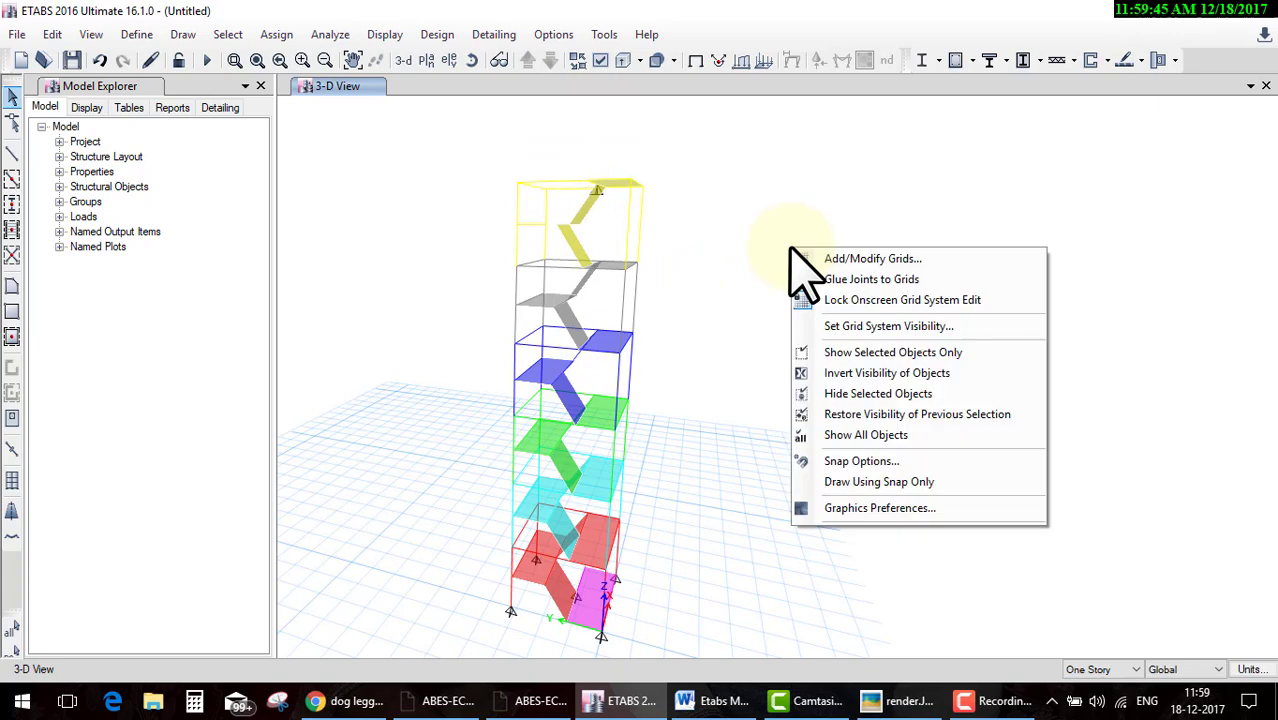
click(884, 435)
scroll(642, 490, up, 3)
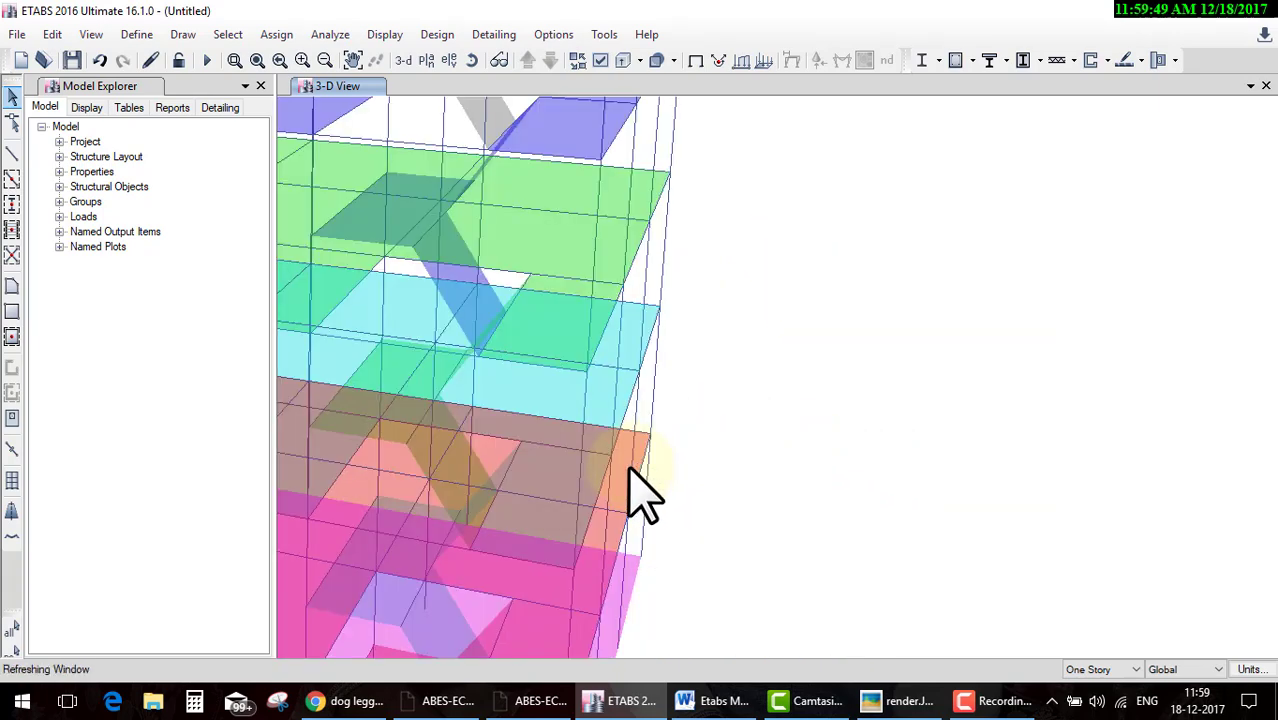
scroll(630, 486, down, 3)
Display members as extruded solids and rotate to inspect the stairs on every storey
click(600, 62)
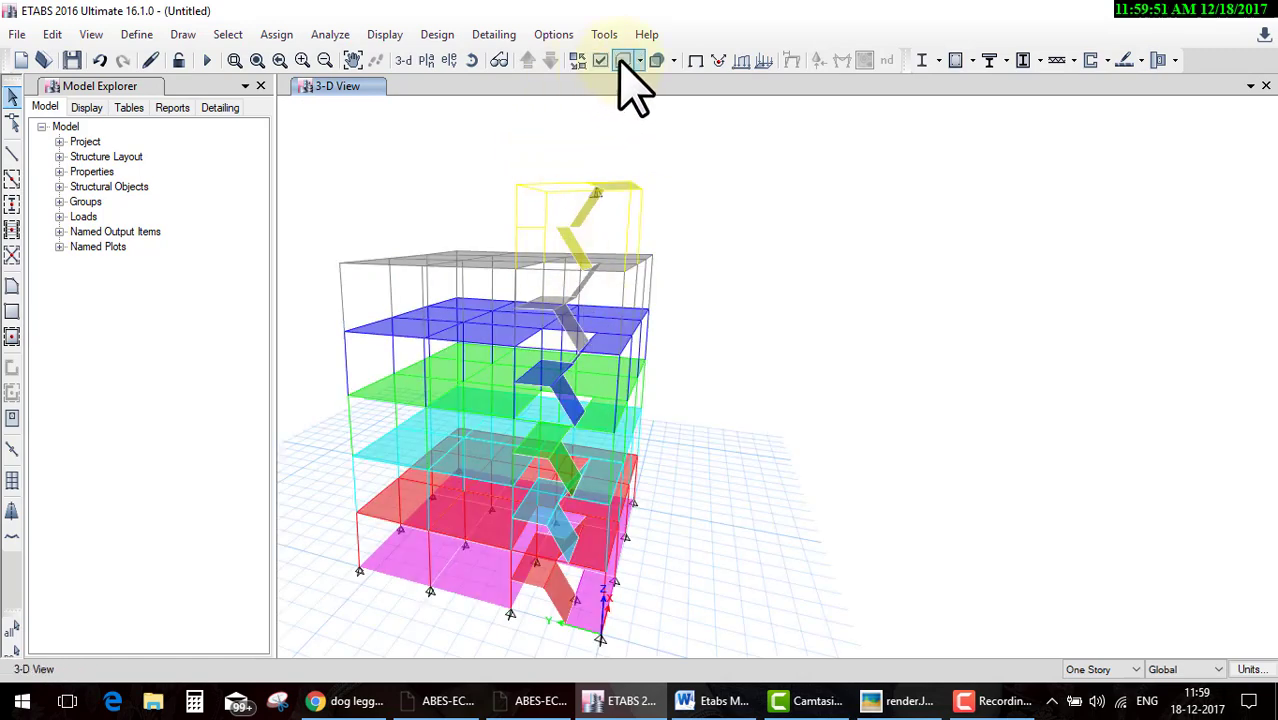
click(624, 458)
click(473, 58)
drag(668, 515, 530, 425)
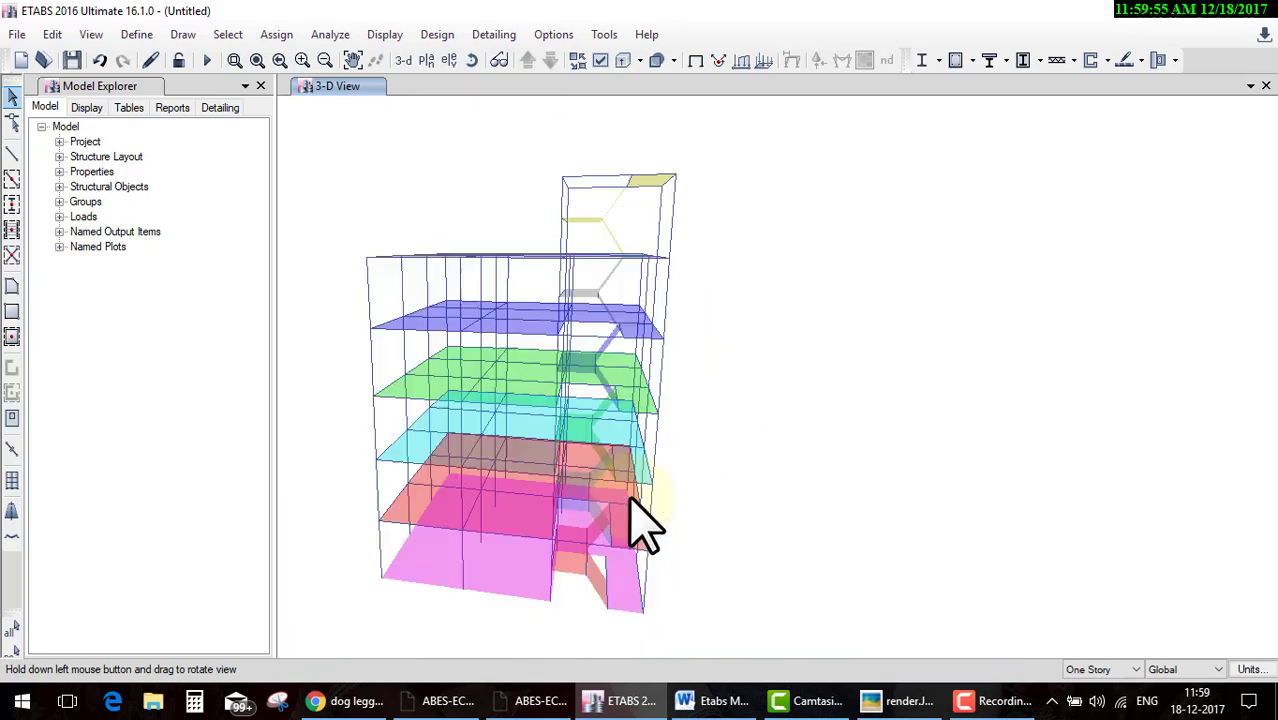
drag(563, 437, 560, 560)
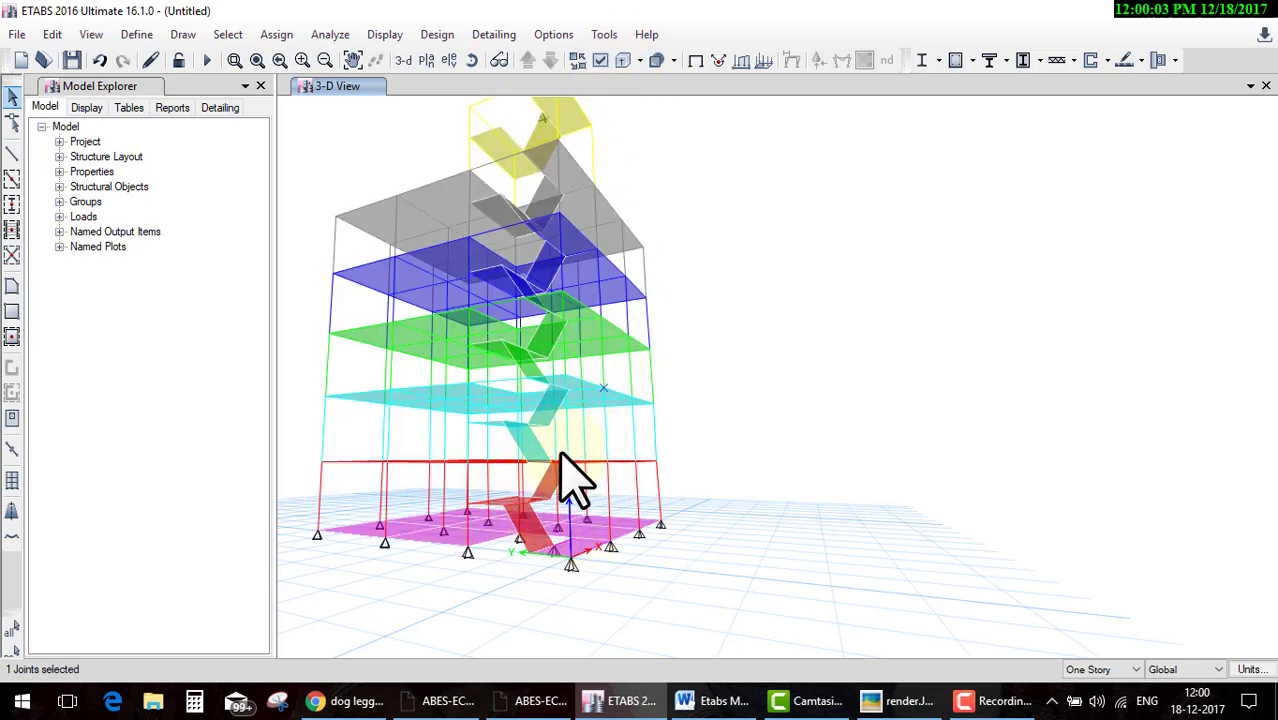
click(622, 60)
click(474, 60)
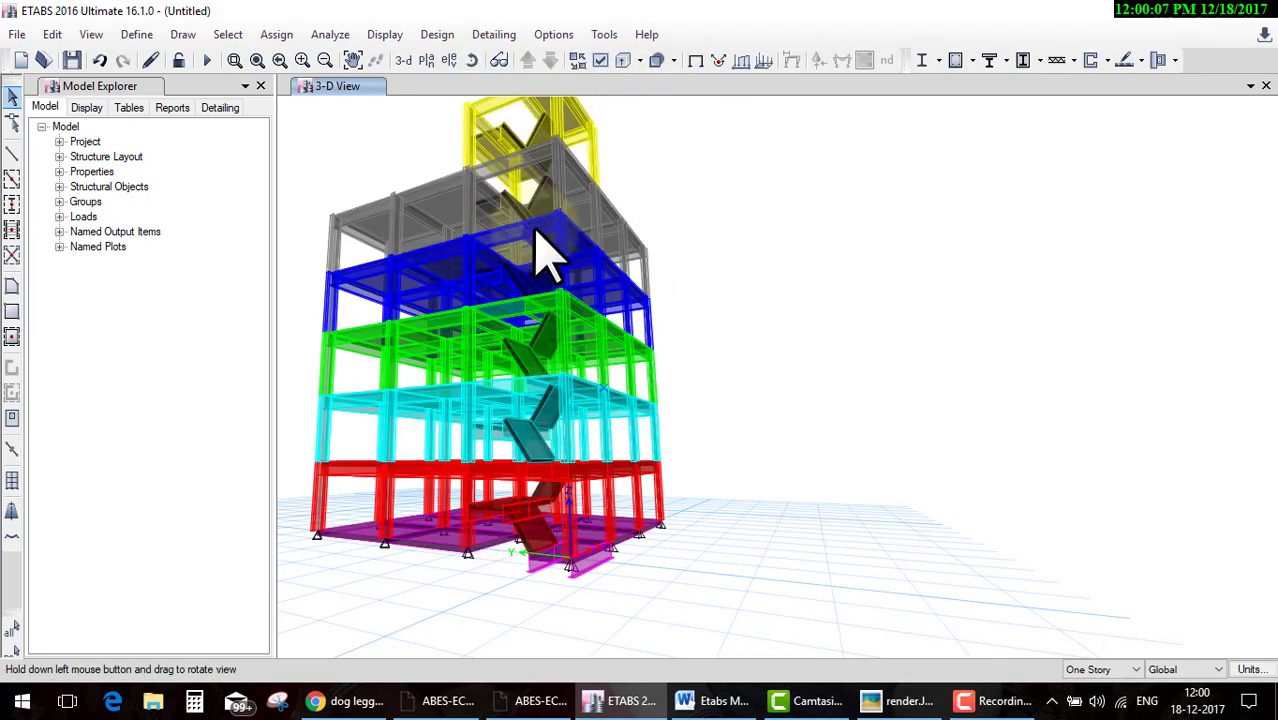
mouse_move(556, 251)
mouse_down()
mouse_move(690, 355)
mouse_move(490, 330)
mouse_move(485, 295)
mouse_up()
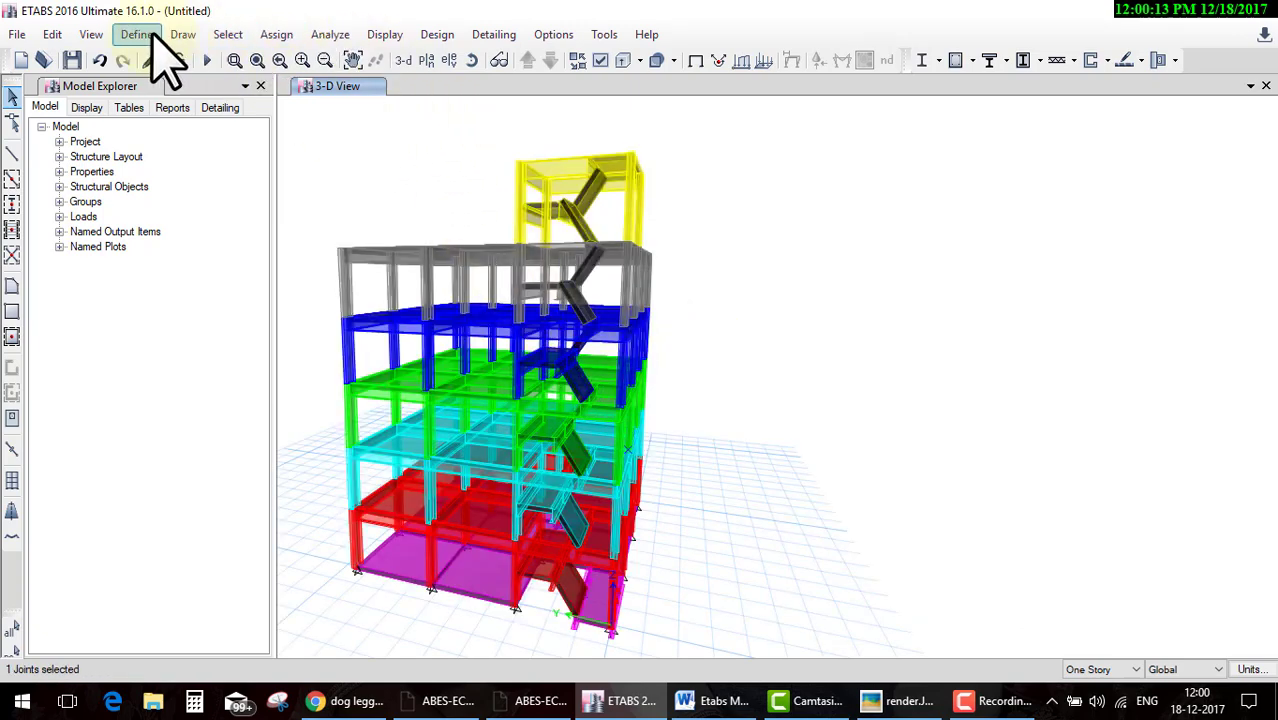
Create a 3D rendered view of the building and rotate it
click(92, 34)
click(160, 590)
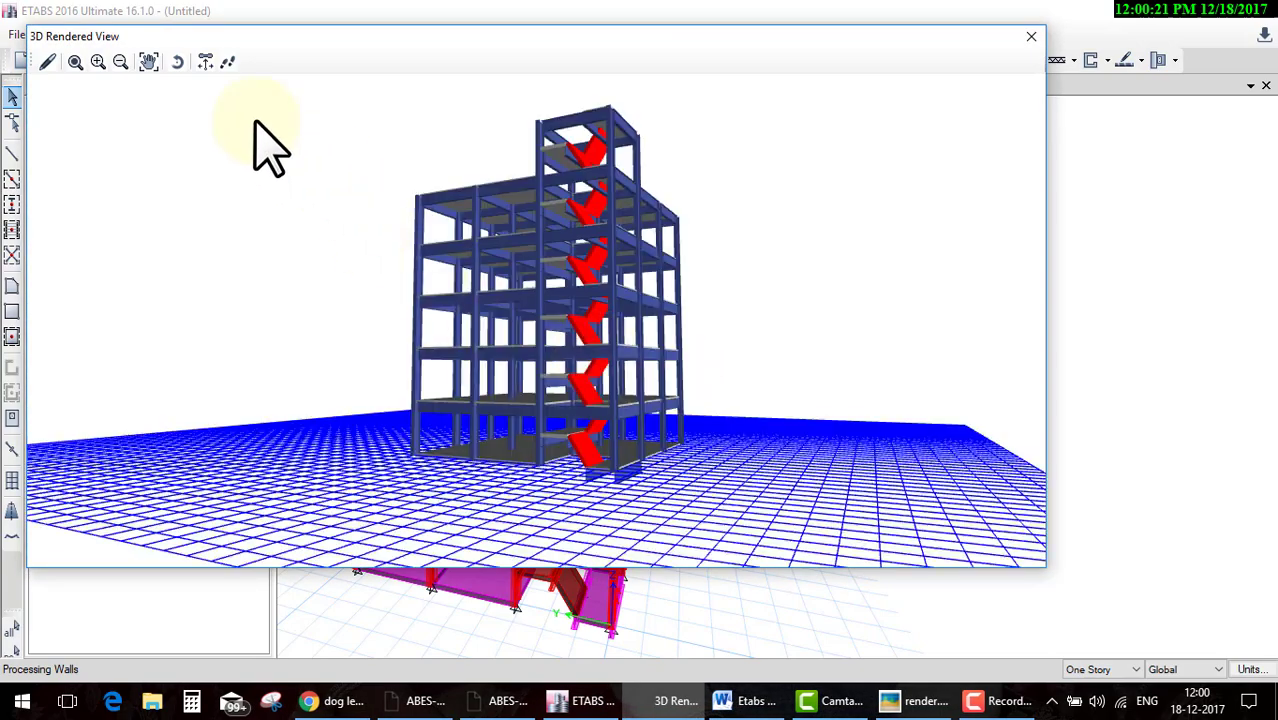
mouse_move(577, 280)
mouse_down()
mouse_move(656, 322)
mouse_move(668, 262)
mouse_move(578, 263)
mouse_move(622, 337)
mouse_move(642, 302)
mouse_move(290, 310)
mouse_move(555, 367)
mouse_move(759, 297)
mouse_move(666, 303)
mouse_move(513, 342)
mouse_move(434, 491)
mouse_move(628, 528)
mouse_move(823, 472)
mouse_move(864, 385)
mouse_move(779, 342)
mouse_move(765, 365)
mouse_move(822, 399)
mouse_move(790, 431)
mouse_move(944, 422)
mouse_move(807, 485)
mouse_move(673, 285)
mouse_move(604, 412)
mouse_move(810, 350)
mouse_up()
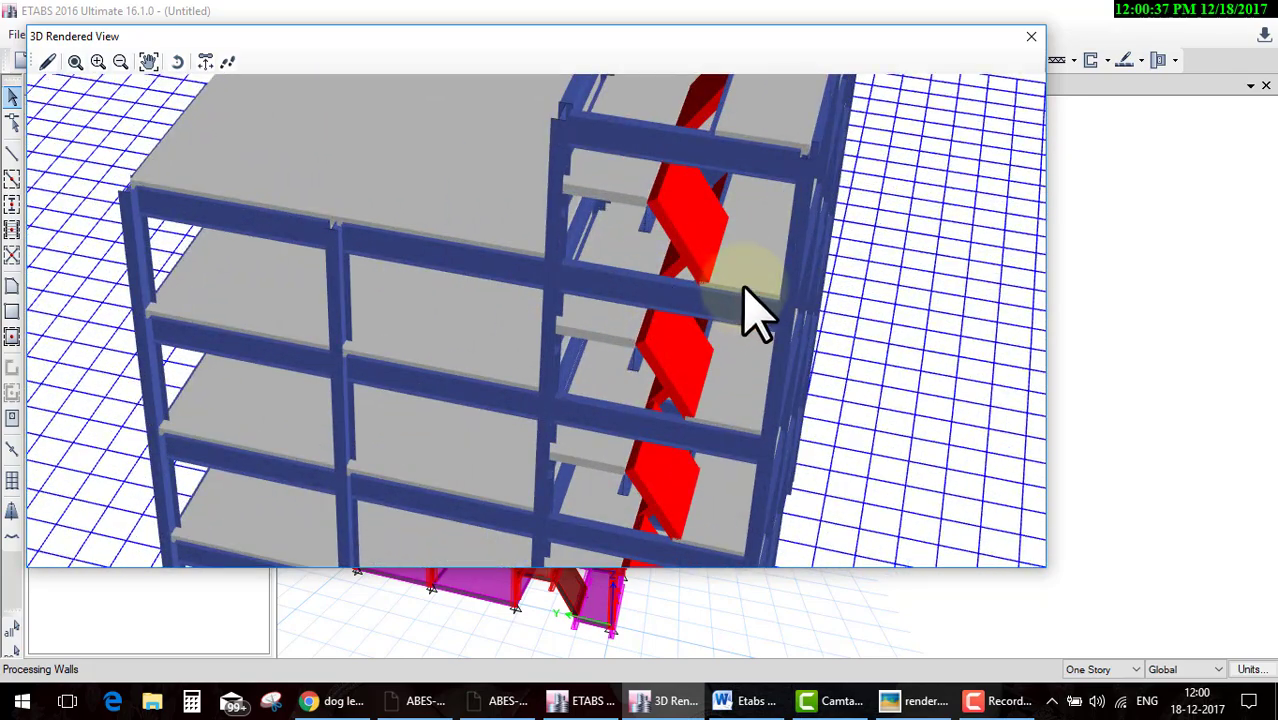
mouse_move(752, 312)
mouse_down()
mouse_move(770, 234)
mouse_move(793, 240)
mouse_move(707, 342)
mouse_move(762, 332)
mouse_move(750, 317)
mouse_move(768, 250)
mouse_move(770, 290)
mouse_up()
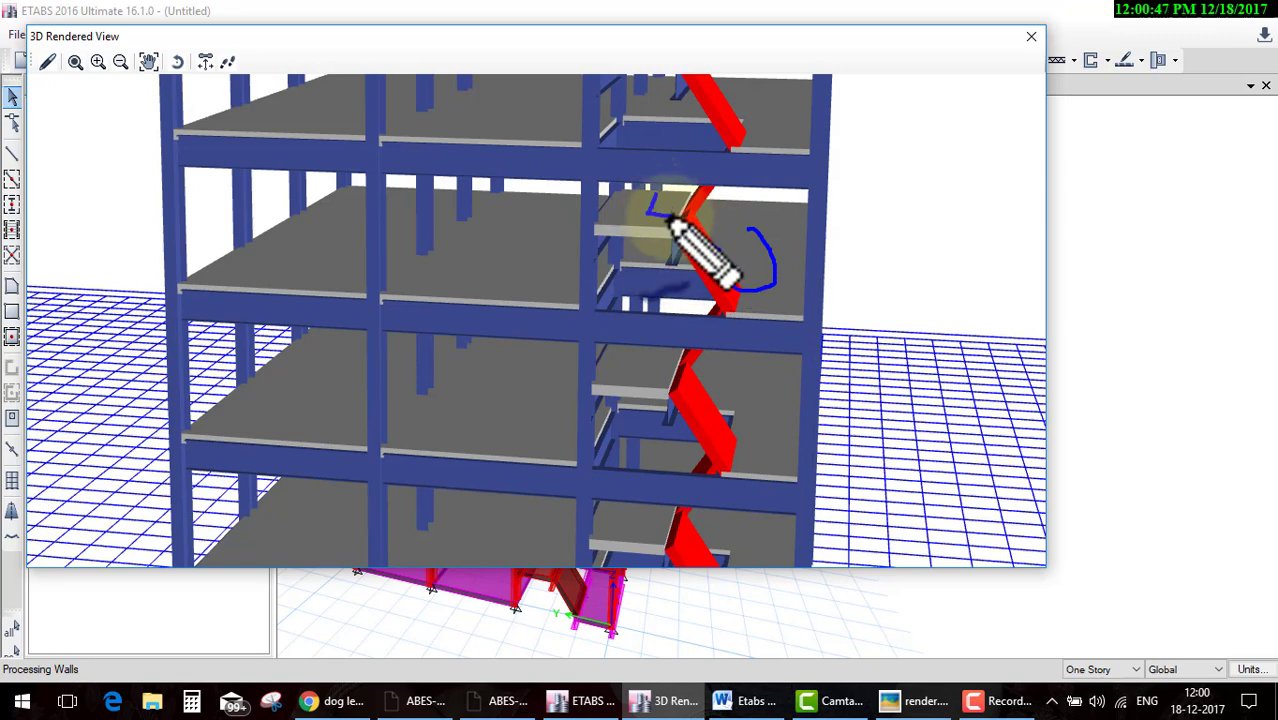
Sketch over the stair flight, clear the sketch, then tilt and zoom out to the whole building
mouse_move(655, 208)
mouse_down()
mouse_move(690, 205)
mouse_move(730, 140)
mouse_move(775, 125)
mouse_move(732, 127)
mouse_move(712, 90)
mouse_up()
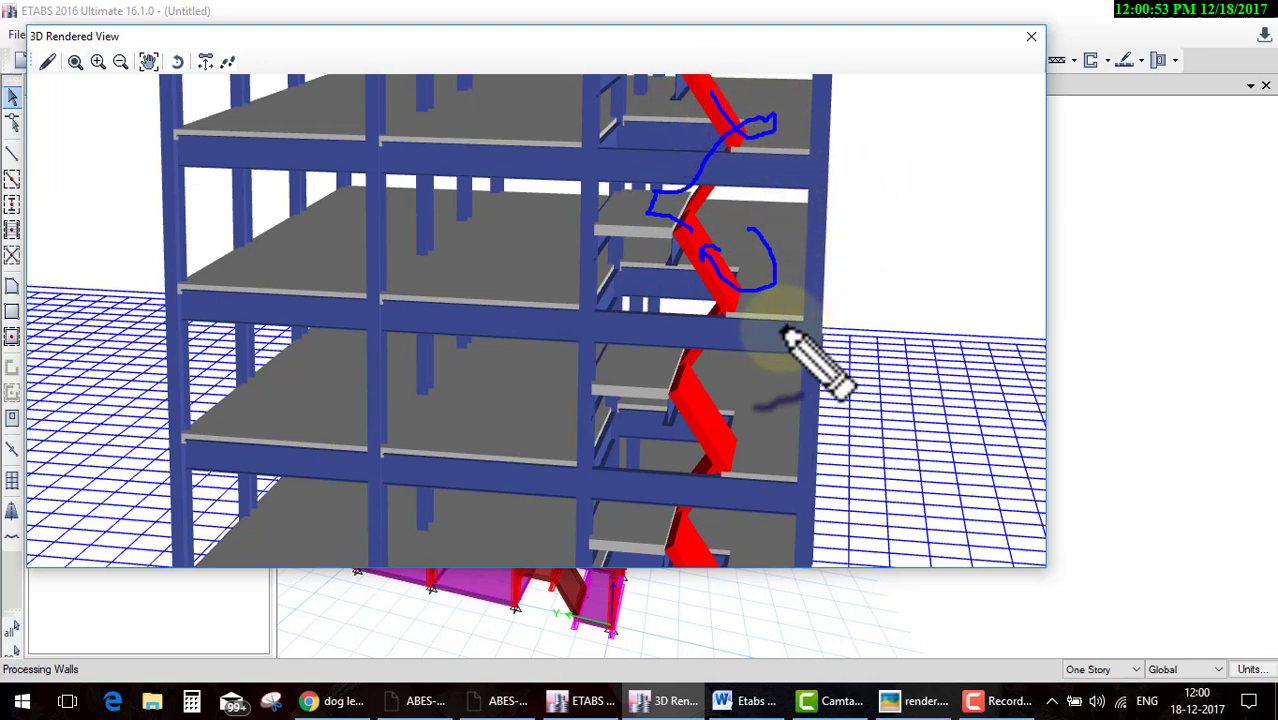
key(Escape)
scroll(800, 340, down, 1)
mouse_move(720, 340)
mouse_down()
mouse_move(736, 428)
mouse_move(1010, 150)
mouse_up()
mouse_move(940, 310)
mouse_down()
mouse_move(770, 443)
mouse_move(770, 430)
mouse_up()
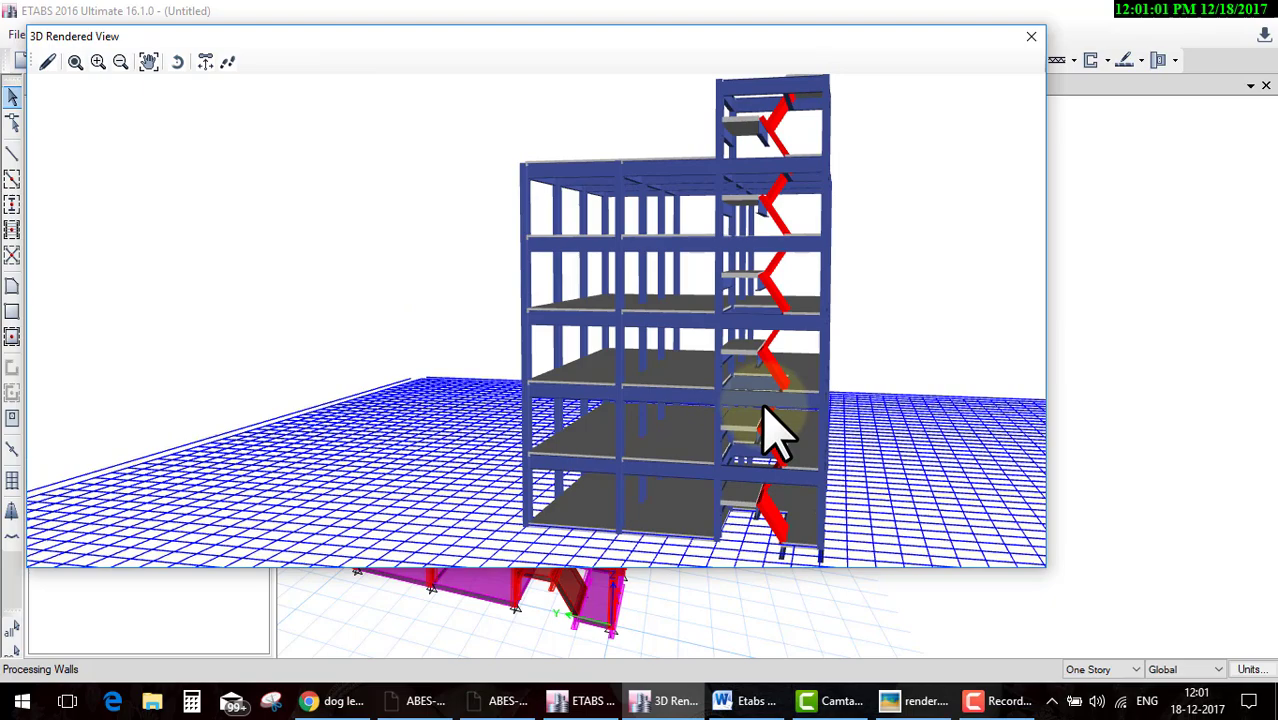
mouse_move(807, 257)
mouse_down()
mouse_move(770, 305)
mouse_move(575, 305)
mouse_move(437, 258)
mouse_move(565, 277)
mouse_move(692, 264)
mouse_up()
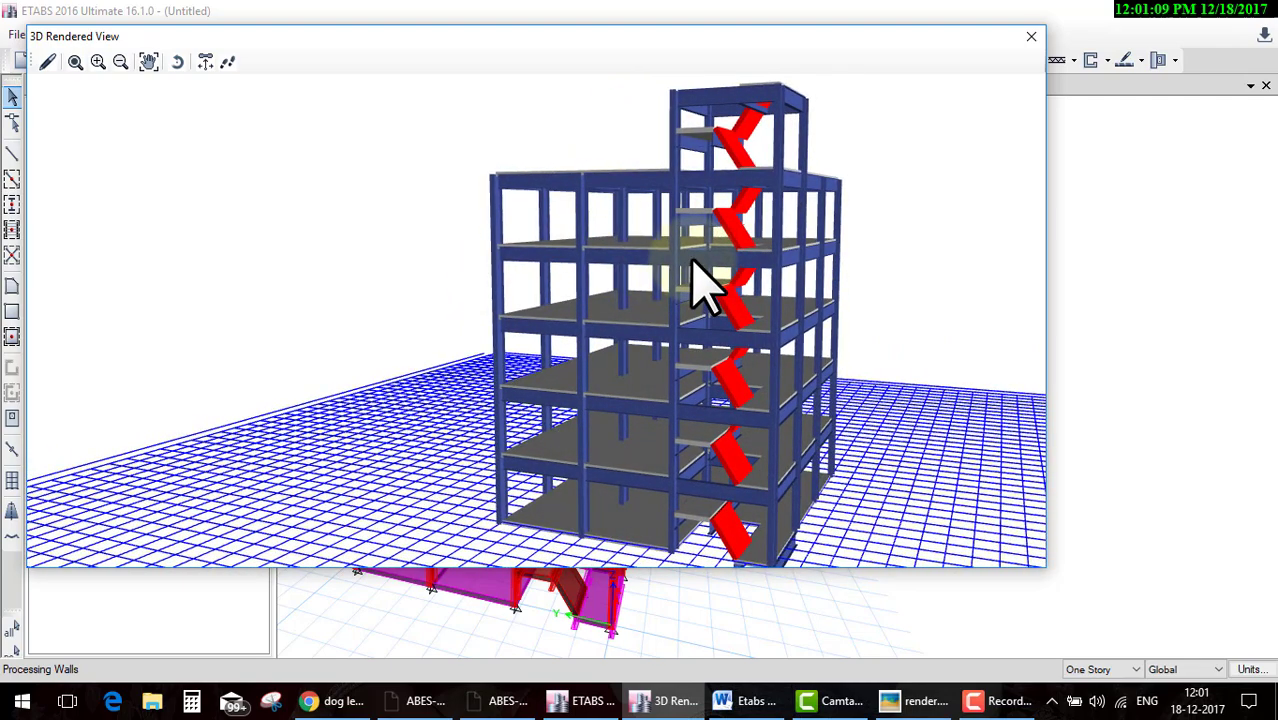